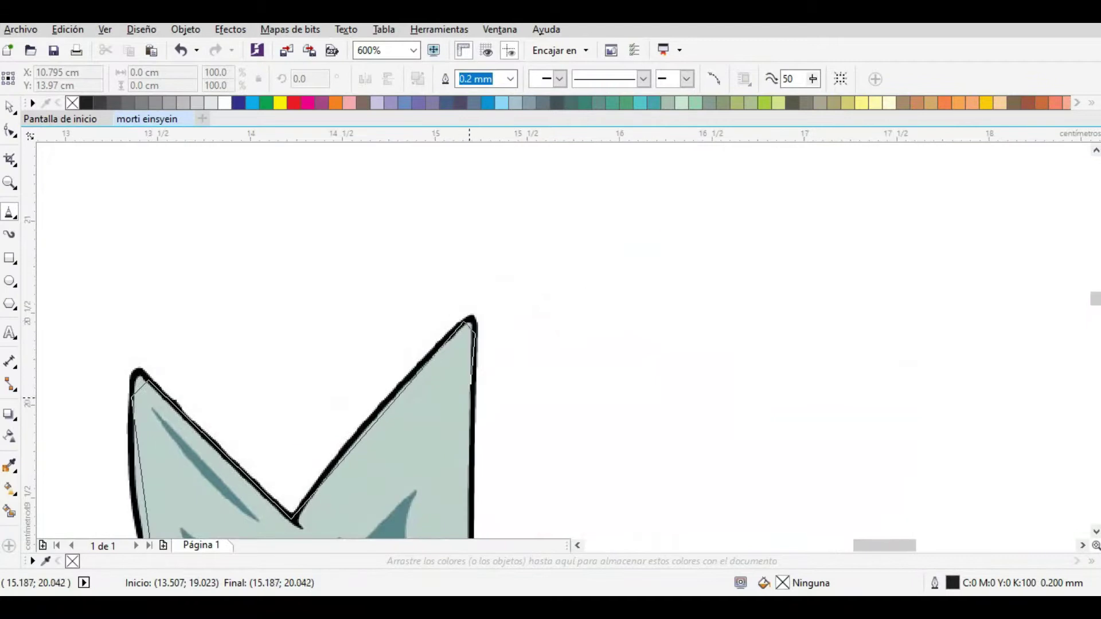
# Trace the outer edge of the character's right-hand hair spikes down to jaw level with straight pen segments and a 0.2 mm outline.
pyautogui.scroll(-3, 665, 335)
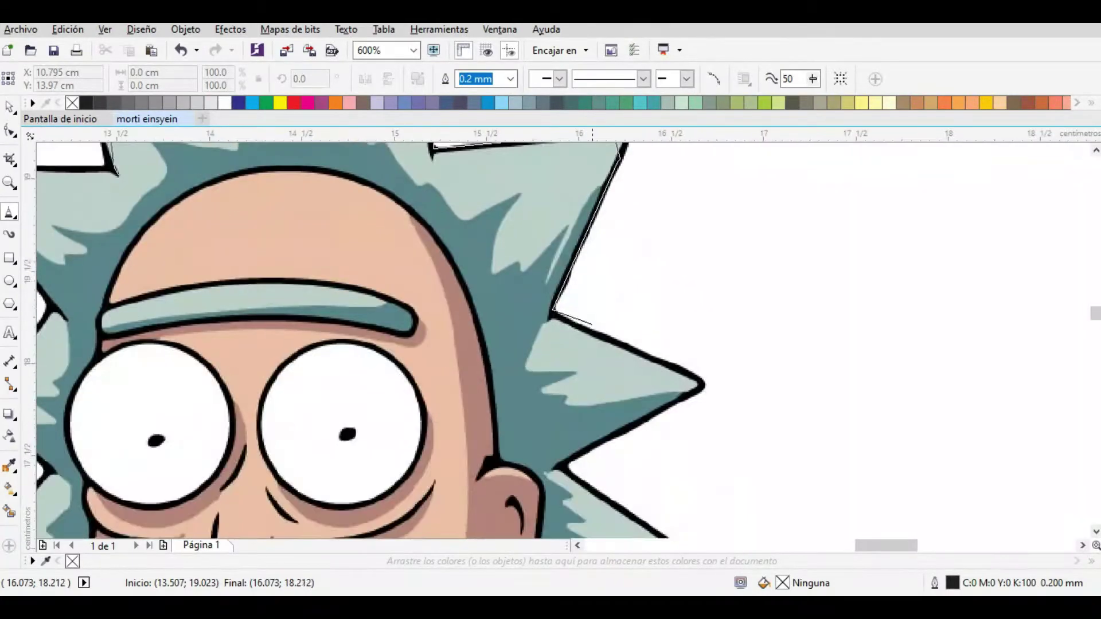
pyautogui.scroll(-3, 541, 293)
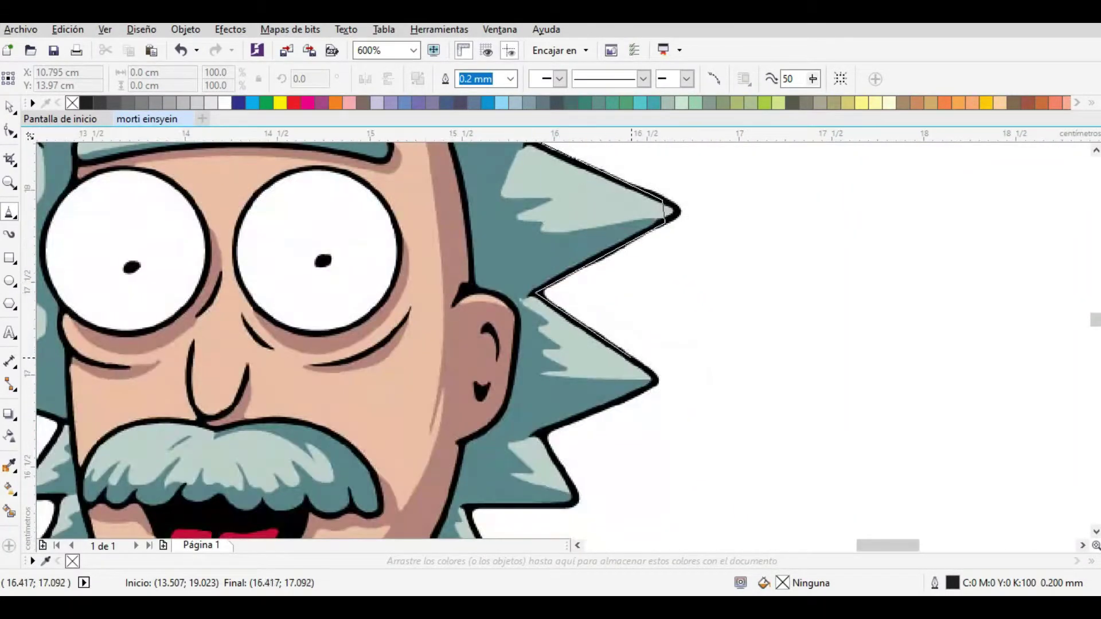
pyautogui.scroll(-2, 645, 393)
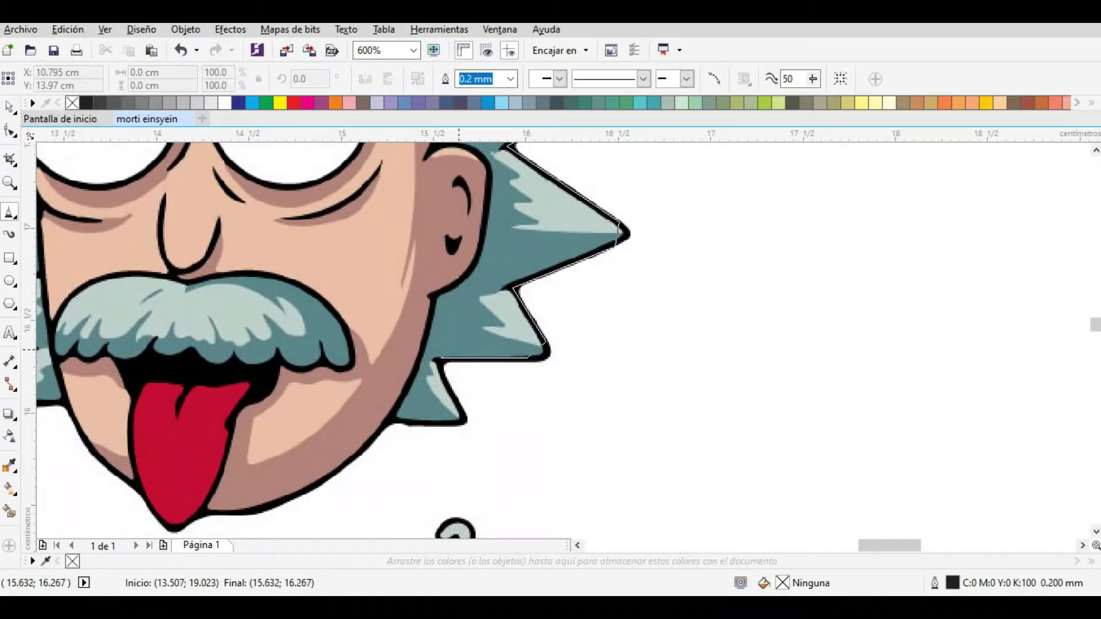
pyautogui.scroll(3, 392, 422)
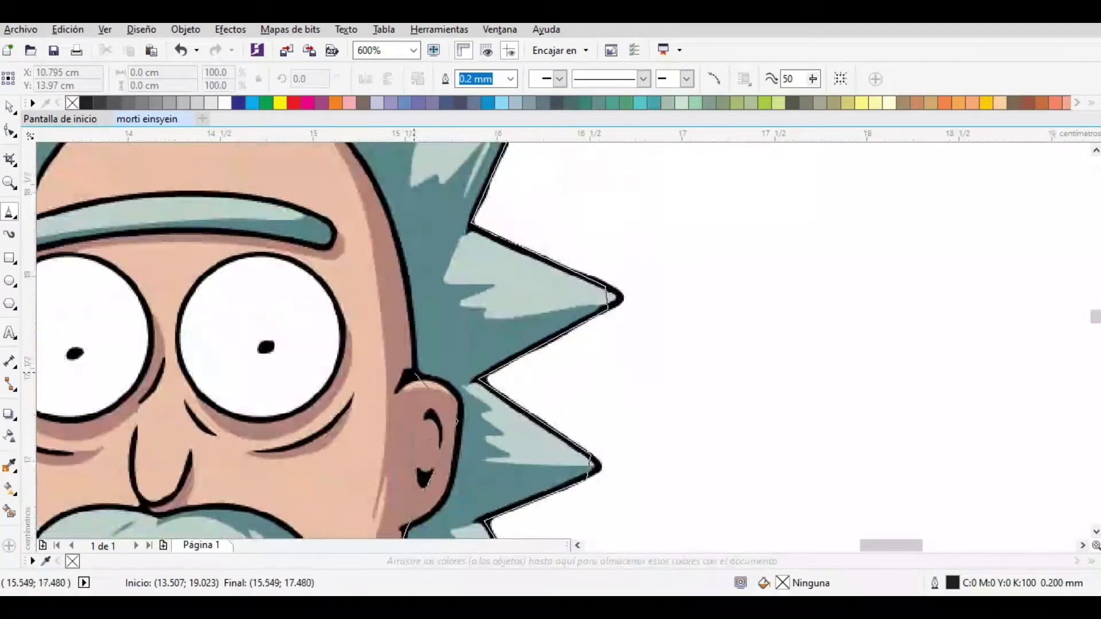
# Continue the hair outline along the ear, forehead and left face edge, then up the left spikes, closing it at about 4 by 4.5 cm.
pyautogui.scroll(3, 414, 370)
pyautogui.scroll(-2, 387, 257)
pyautogui.scroll(-5, 377, 308)
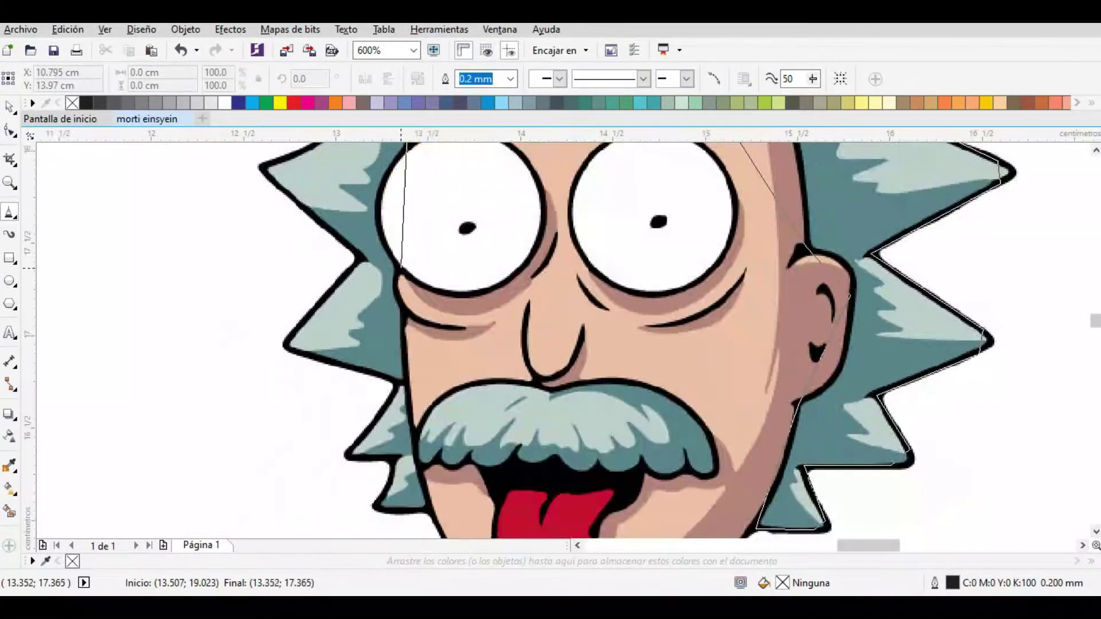
pyautogui.scroll(2, 375, 298)
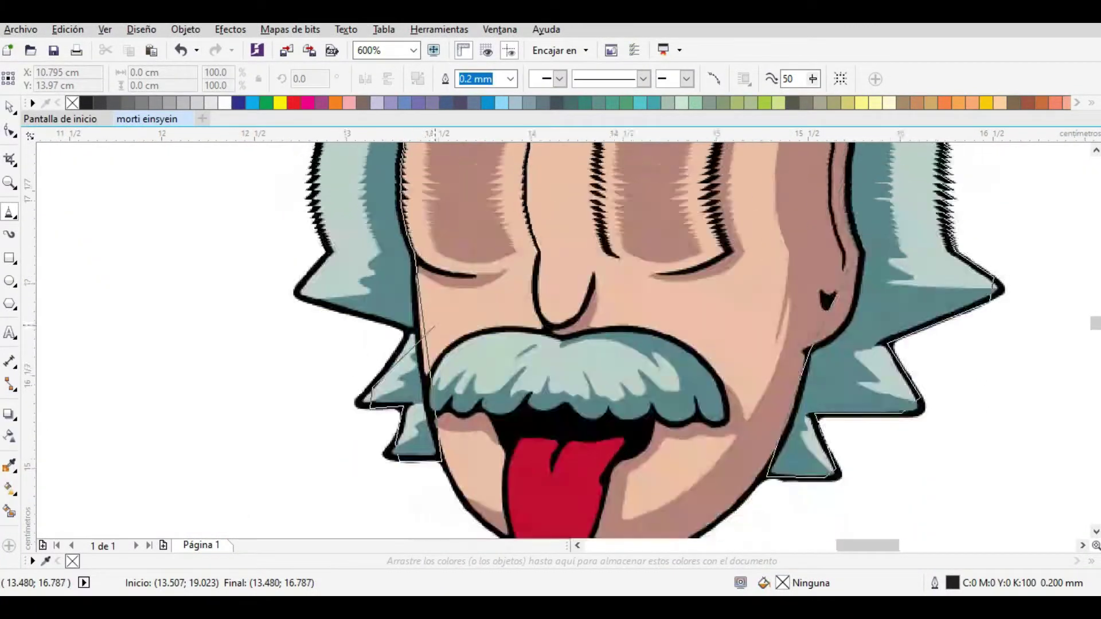
pyautogui.scroll(5, 357, 224)
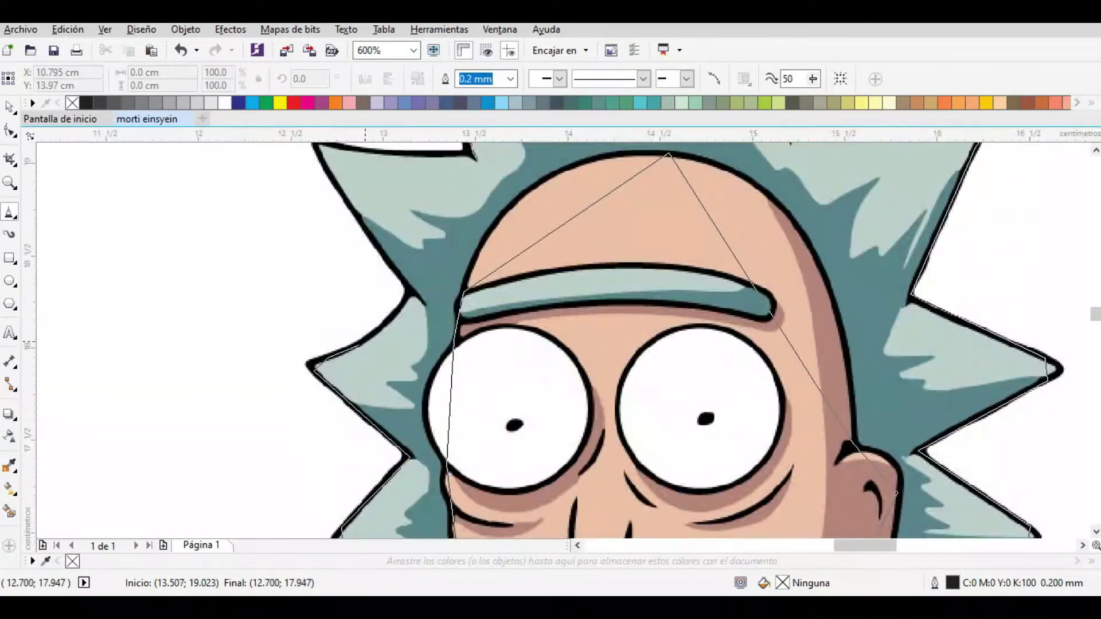
pyautogui.scroll(4, 365, 344)
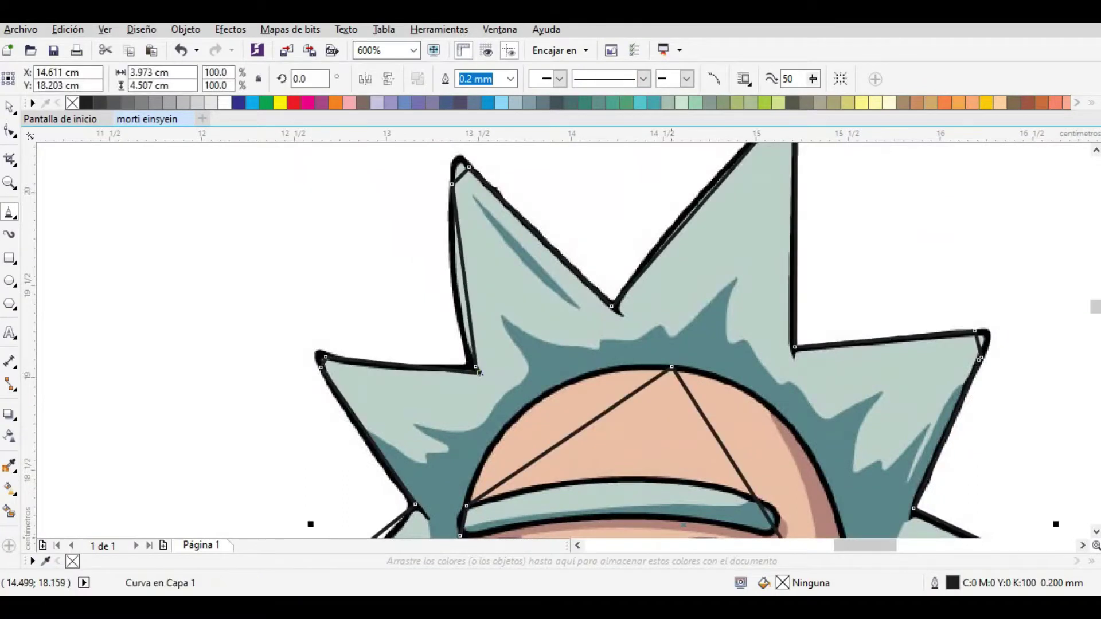
# Trace the eyebrow as a rough outline with straight segments.
pyautogui.scroll(-3, 481, 372)
pyautogui.scroll(5, 595, 253)
pyautogui.scroll(-2, 595, 252)
pyautogui.scroll(3, 492, 280)
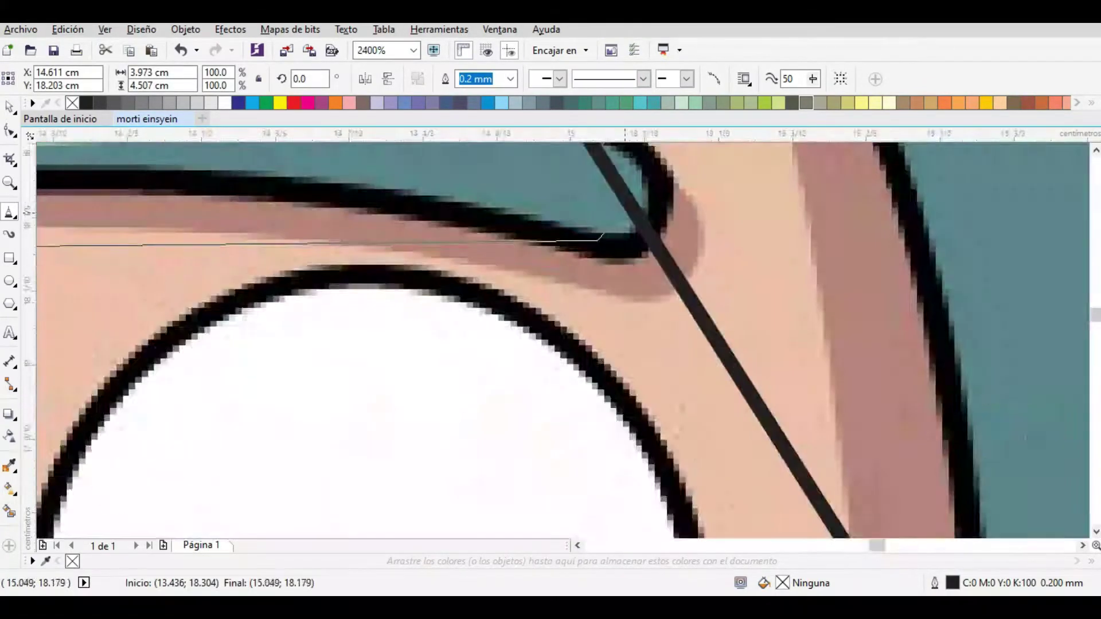
pyautogui.scroll(-4, 492, 281)
pyautogui.click(715, 269)
# Trace the nose and the creases under both eyes with straight segments.
pyautogui.scroll(1, 390, 446)
pyautogui.click(400, 363)
pyautogui.click(520, 372)
pyautogui.scroll(2, 623, 365)
pyautogui.click(587, 360)
pyautogui.click(687, 309)
# Trace the moustache, placing nodes at the notches of its lower edge, and close the outline.
pyautogui.scroll(-4, 687, 309)
pyautogui.scroll(4, 374, 499)
pyautogui.click(683, 220)
pyautogui.hscroll(3, 654, 325)
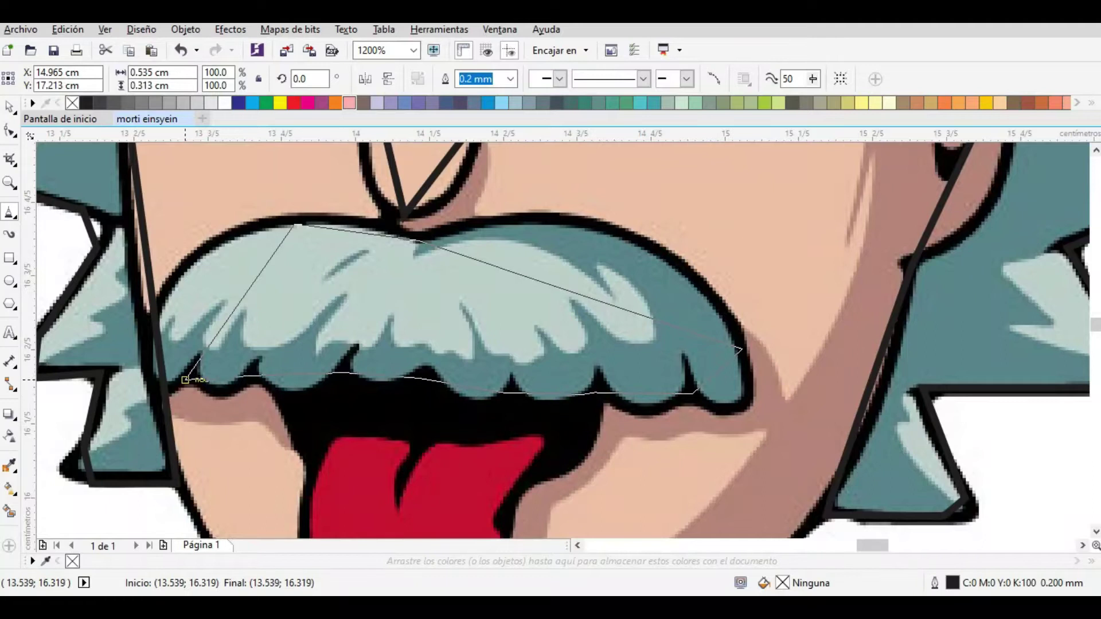
pyautogui.click(184, 380)
# Trace the open mouth and tongue below the moustache with straight segments, joining the outline to the moustache's lower edge.
pyautogui.scroll(-2, 422, 247)
pyautogui.click(364, 284)
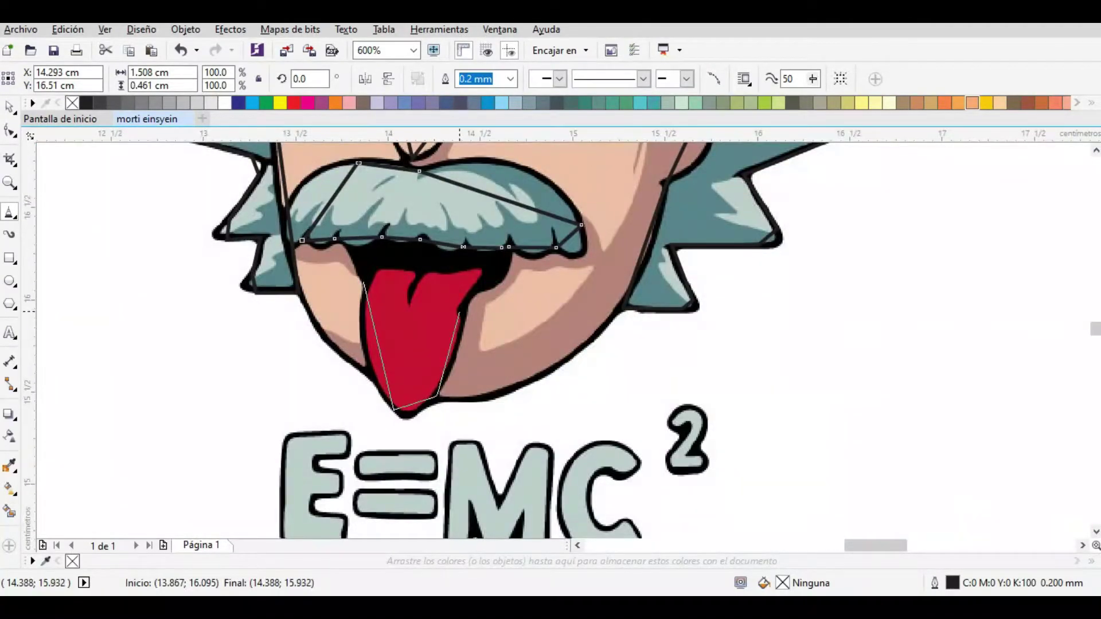
pyautogui.scroll(2, 509, 246)
pyautogui.click(508, 247)
pyautogui.scroll(-2, 508, 247)
pyautogui.scroll(2, 466, 306)
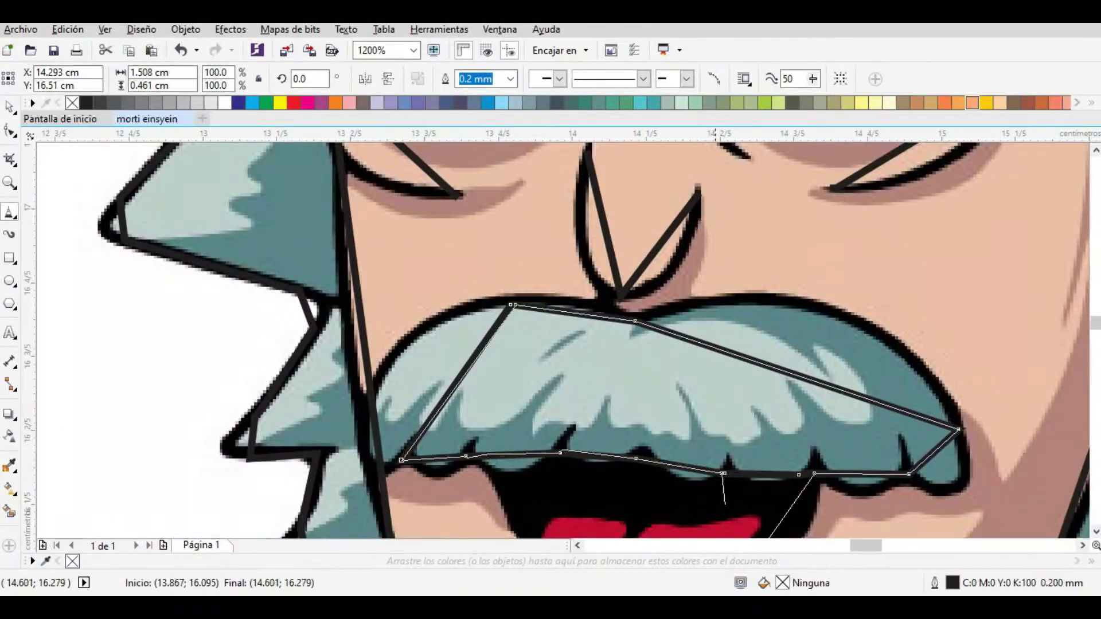
pyautogui.click(796, 475)
pyautogui.scroll(-2, 796, 475)
pyautogui.scroll(2, 508, 323)
pyautogui.scroll(-2, 579, 442)
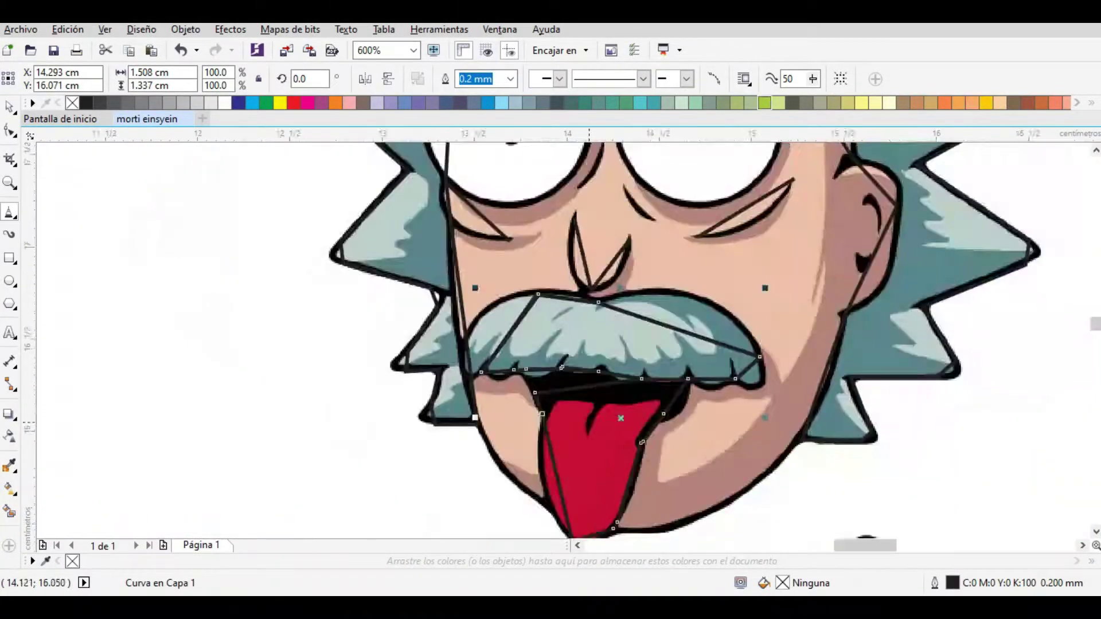
# Fit an ellipse of about 0.89 by 0.89 cm to the left eye and place a copy over the right eye.
pyautogui.scroll(-3, 573, 487)
pyautogui.scroll(3, 574, 344)
pyautogui.scroll(1, 411, 189)
pyautogui.click(10, 281)
pyautogui.moveTo(292, 230)
pyautogui.mouseDown()
pyautogui.moveTo(453, 344)
pyautogui.moveTo(453, 373)
pyautogui.mouseUp()
pyautogui.moveTo(453, 301)
pyautogui.mouseDown()
pyautogui.moveTo(442, 298)
pyautogui.moveTo(461, 300)
pyautogui.mouseUp()
pyautogui.moveTo(368, 225); pyautogui.dragTo(368, 219)
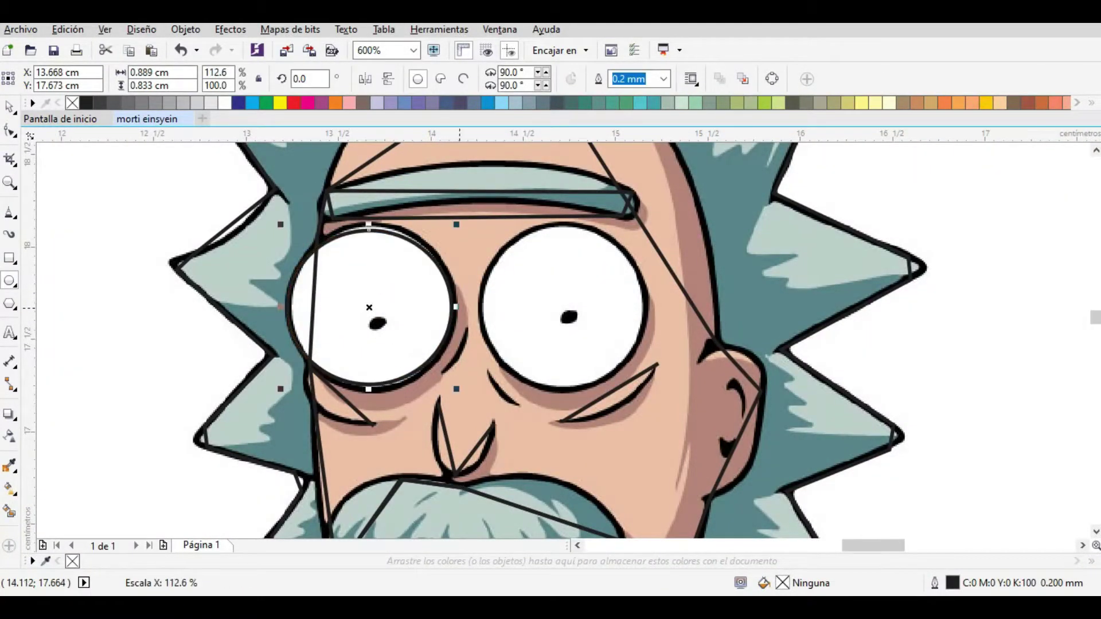
pyautogui.scroll(2, 370, 223)
pyautogui.scroll(-2, 365, 237)
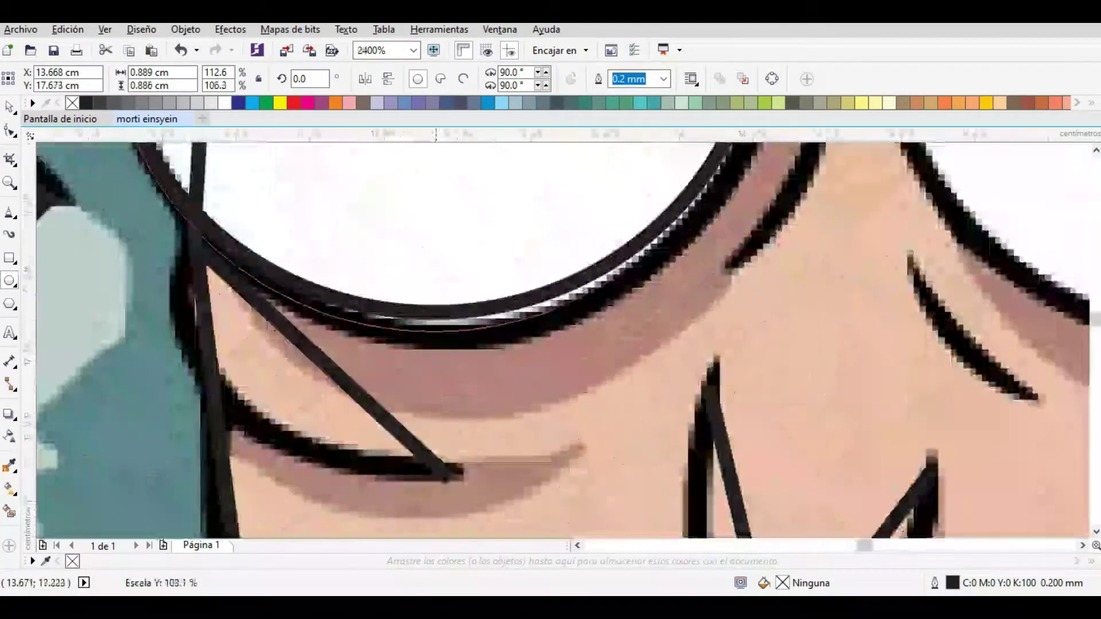
pyautogui.moveTo(439, 259); pyautogui.dragTo(554, 359)
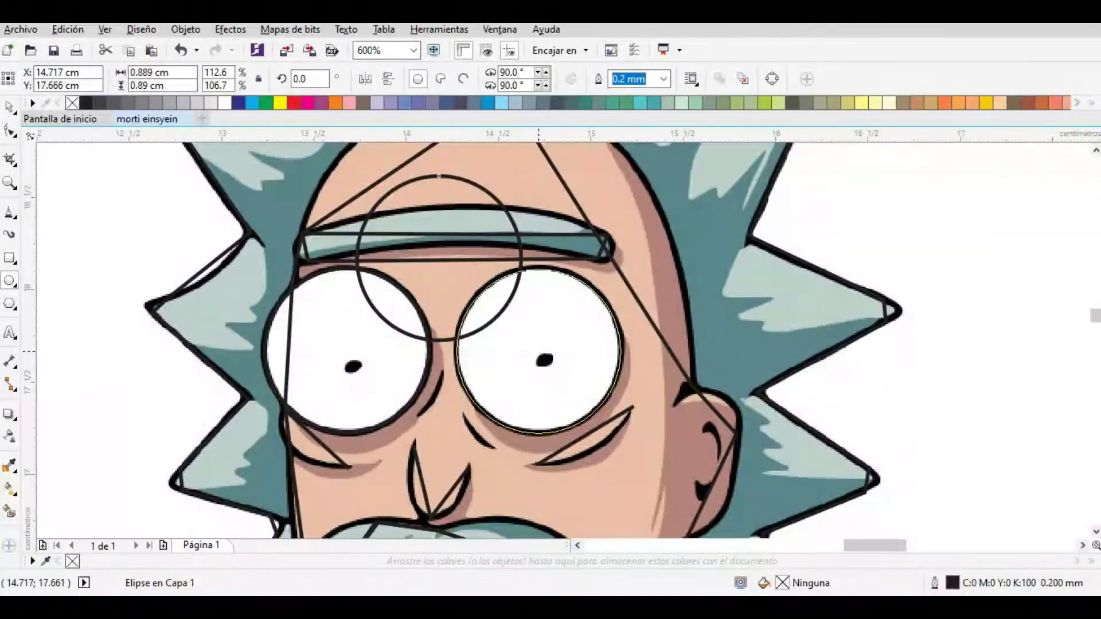
# Draw a small ellipse over each pupil, the right one about 0.07 by 0.04 cm.
pyautogui.scroll(3, 358, 386)
pyautogui.moveTo(343, 360); pyautogui.dragTo(362, 374)
pyautogui.scroll(-1, 403, 374)
pyautogui.moveTo(173, 314); pyautogui.dragTo(492, 306)
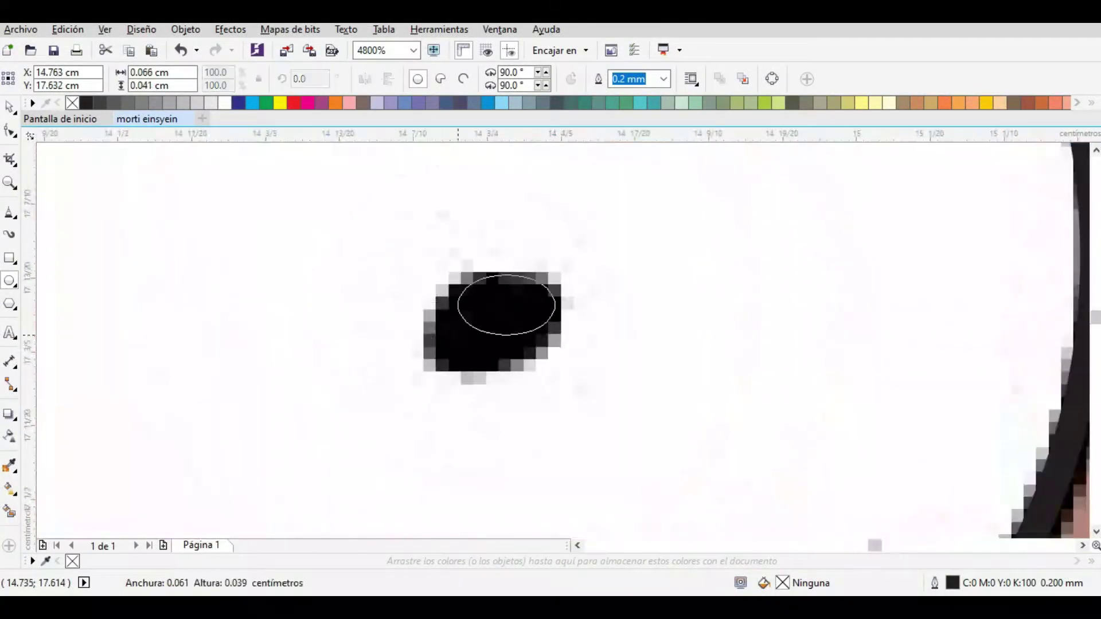
pyautogui.scroll(-1, 450, 339)
pyautogui.scroll(-1, 689, 226)
# Trace the face outline around the forehead, ear, chin and tongue tip with the pen, closing it at about 2.4 by 3.7 cm.
pyautogui.click(9, 212)
pyautogui.scroll(-1, 405, 351)
pyautogui.scroll(2, 519, 325)
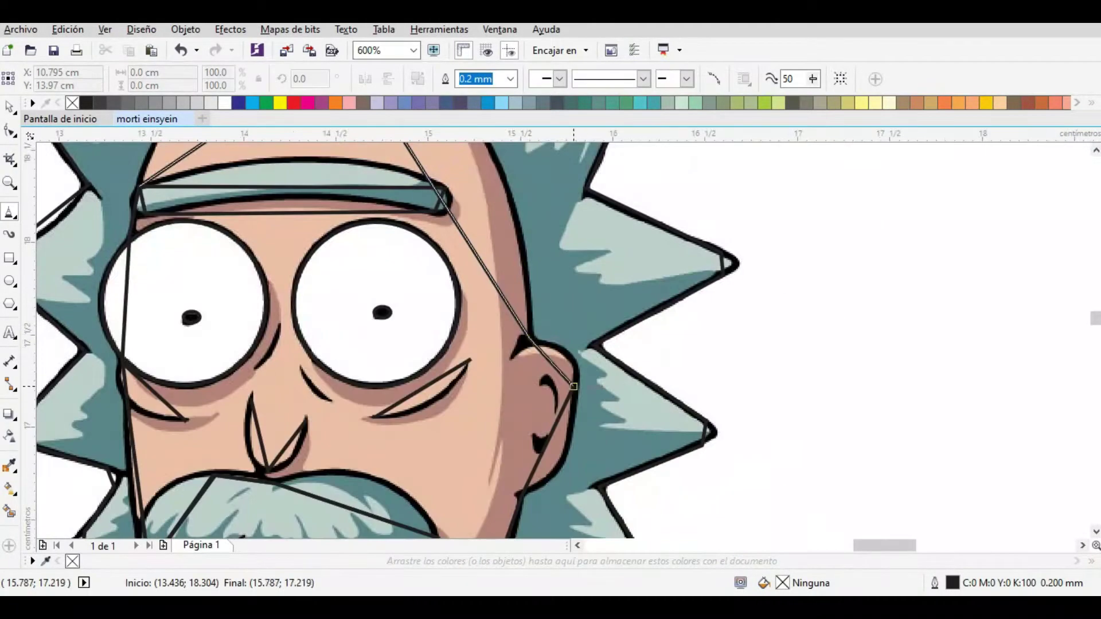
pyautogui.scroll(-2, 573, 386)
pyautogui.scroll(-2, 493, 458)
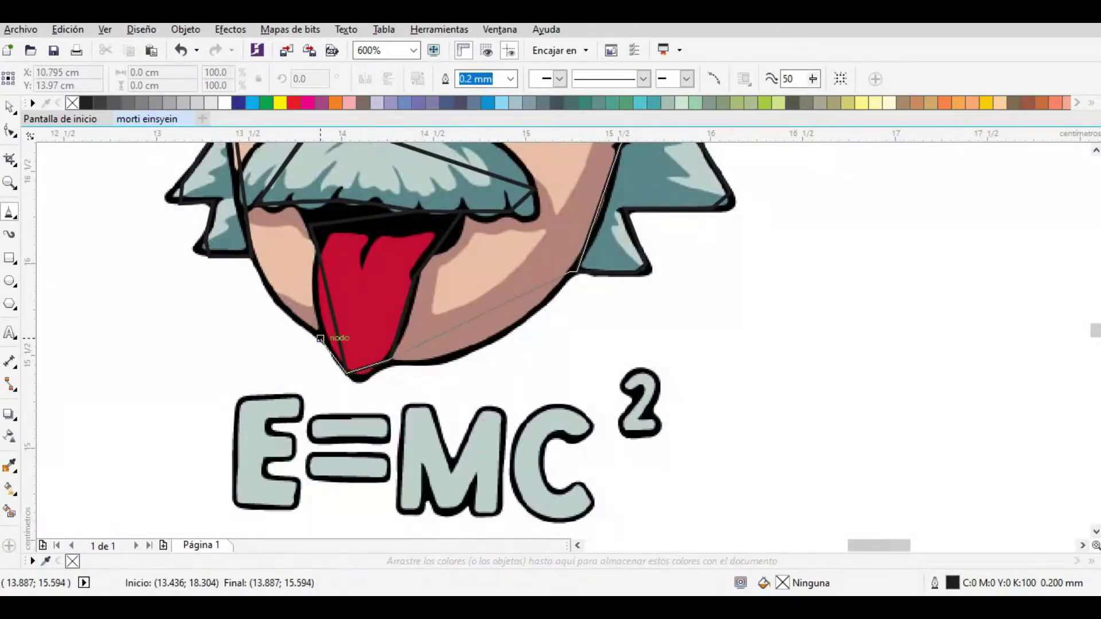
pyautogui.scroll(2, 322, 337)
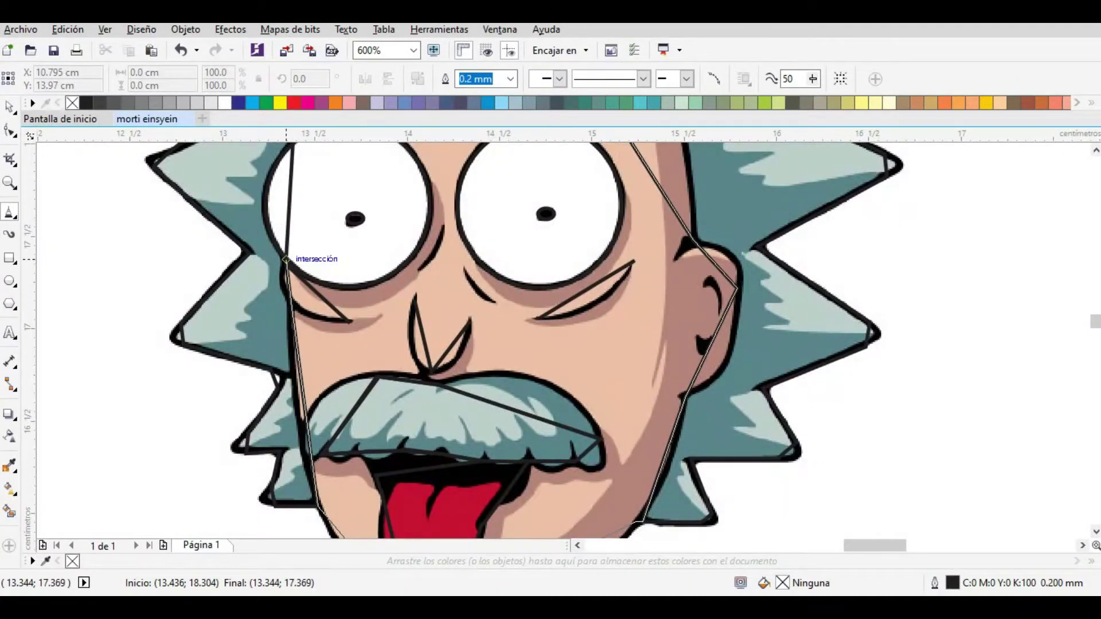
pyautogui.scroll(2, 285, 260)
pyautogui.click(296, 235)
pyautogui.scroll(-3, 297, 235)
pyautogui.scroll(-1, 344, 344)
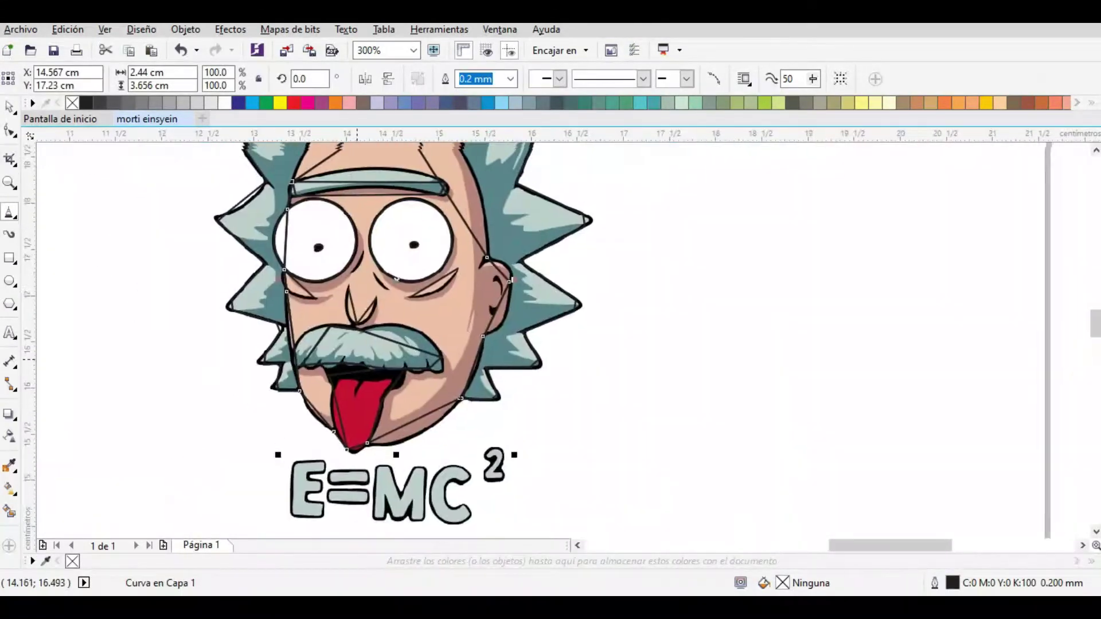
# Trace the dark shading of the two lowest left hair spikes as closed shapes, each about 0.28 cm wide.
pyautogui.scroll(2, 370, 259)
pyautogui.scroll(2, 370, 260)
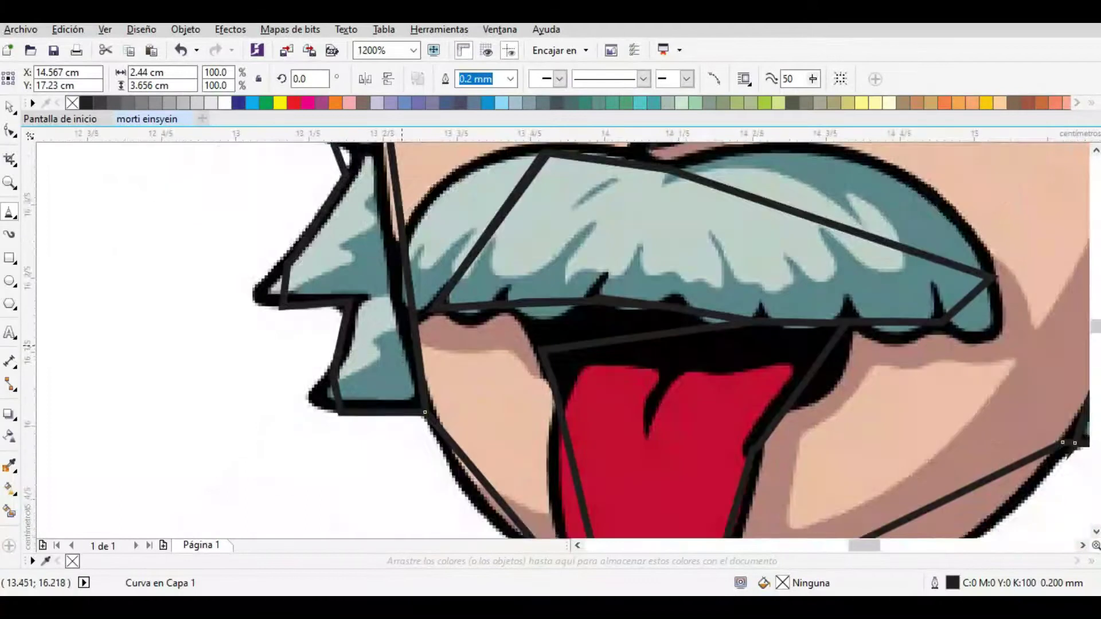
pyautogui.click(426, 298)
pyautogui.scroll(2, 436, 321)
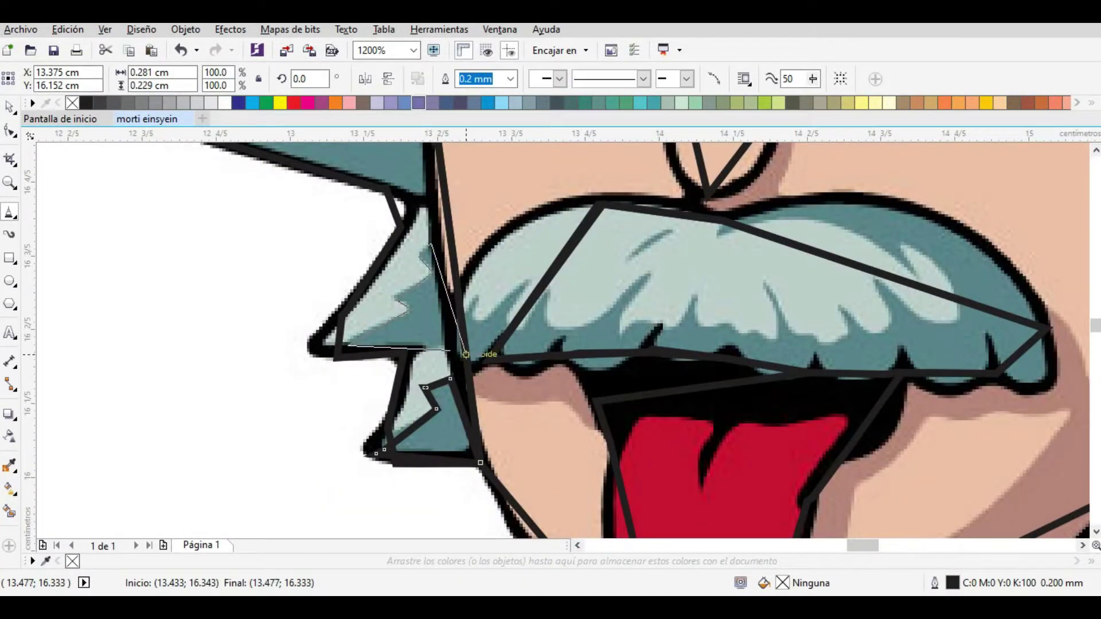
pyautogui.click(466, 354)
# Begin the large dark hair-shading outline beside the lower left face and trace it up through the left spikes.
pyautogui.scroll(3, 466, 355)
pyautogui.click(488, 454)
pyautogui.scroll(3, 437, 274)
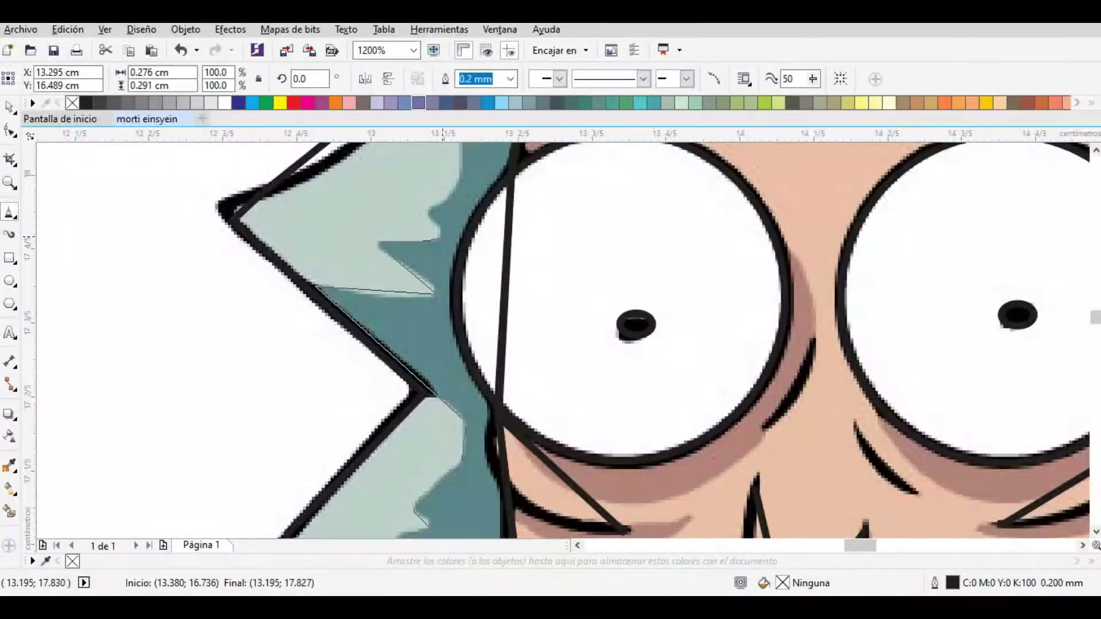
pyautogui.scroll(5, 453, 269)
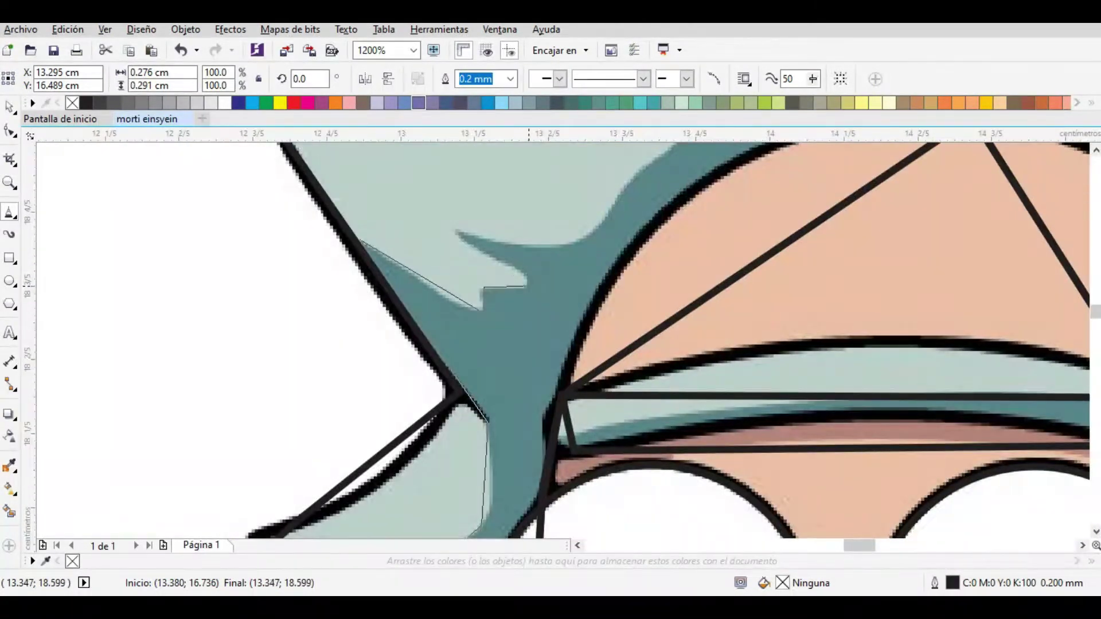
# Continue the hair-shading outline along the jagged edge above the forehead.
pyautogui.scroll(2, 551, 247)
pyautogui.hscroll(2, 552, 246)
pyautogui.click(470, 152)
pyautogui.scroll(2, 470, 152)
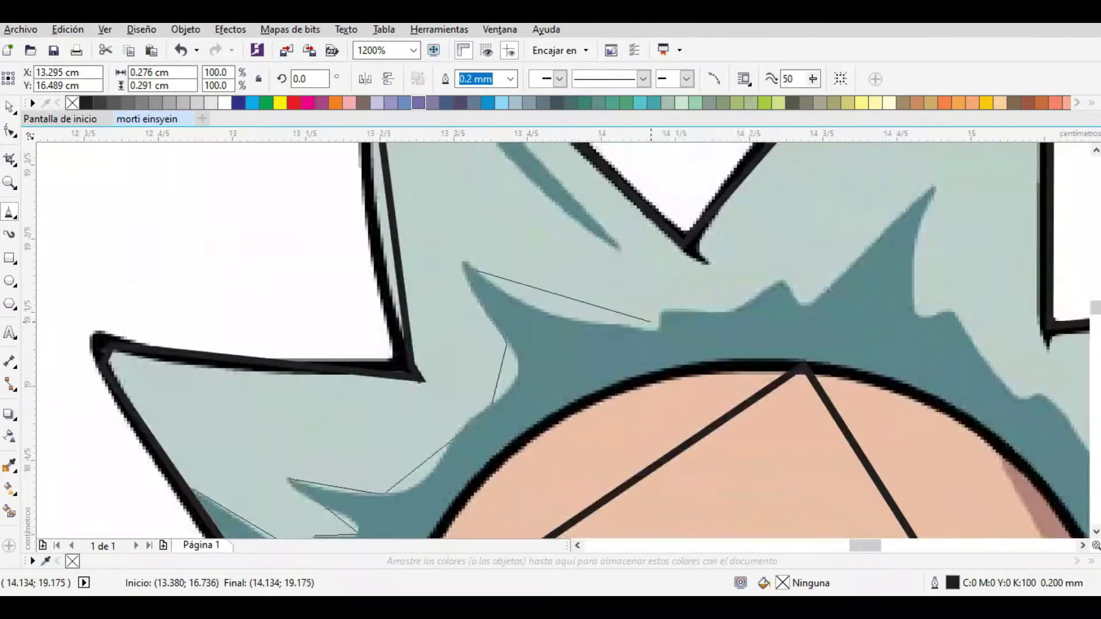
pyautogui.hscroll(4, 770, 344)
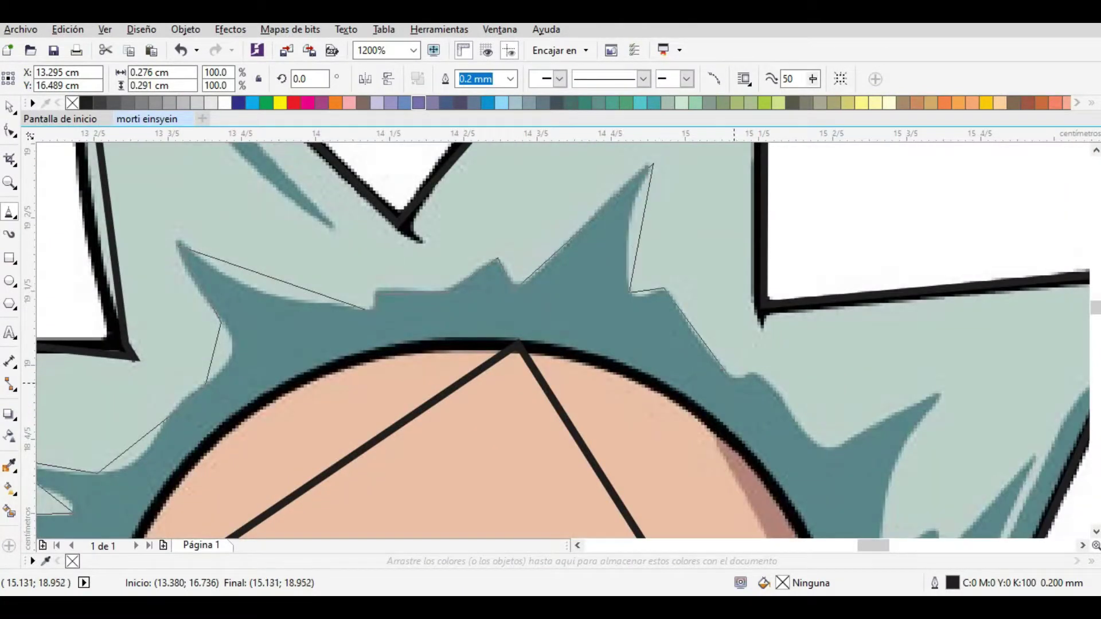
# Extend the hair-shading outline down through the right spikes to the lowest one beside the jaw.
pyautogui.scroll(-2, 733, 380)
pyautogui.hscroll(2, 733, 380)
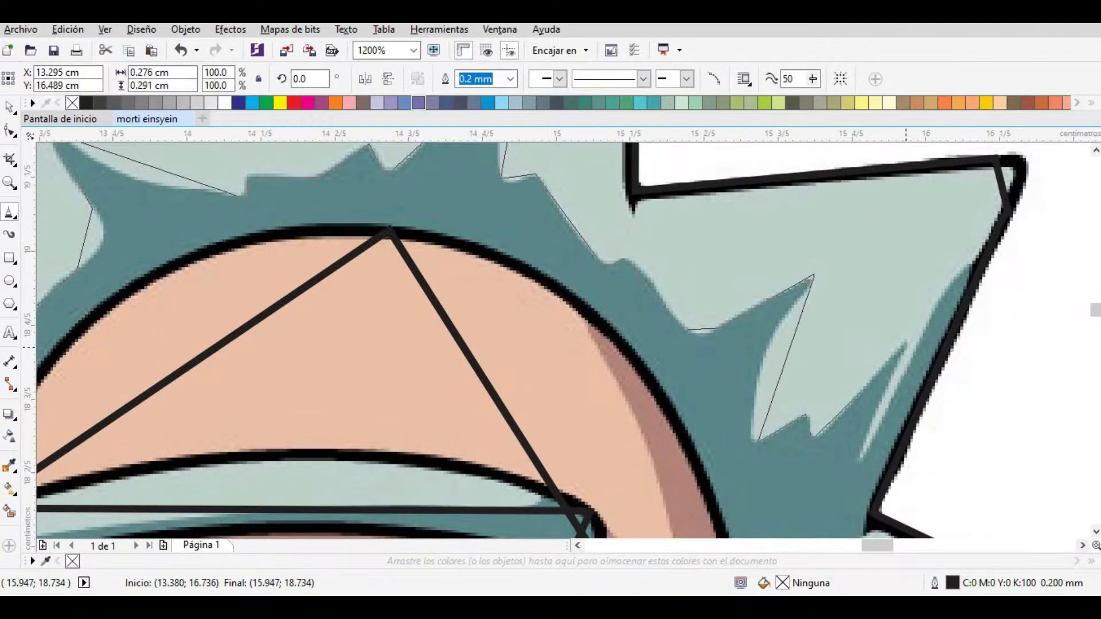
pyautogui.scroll(-5, 924, 316)
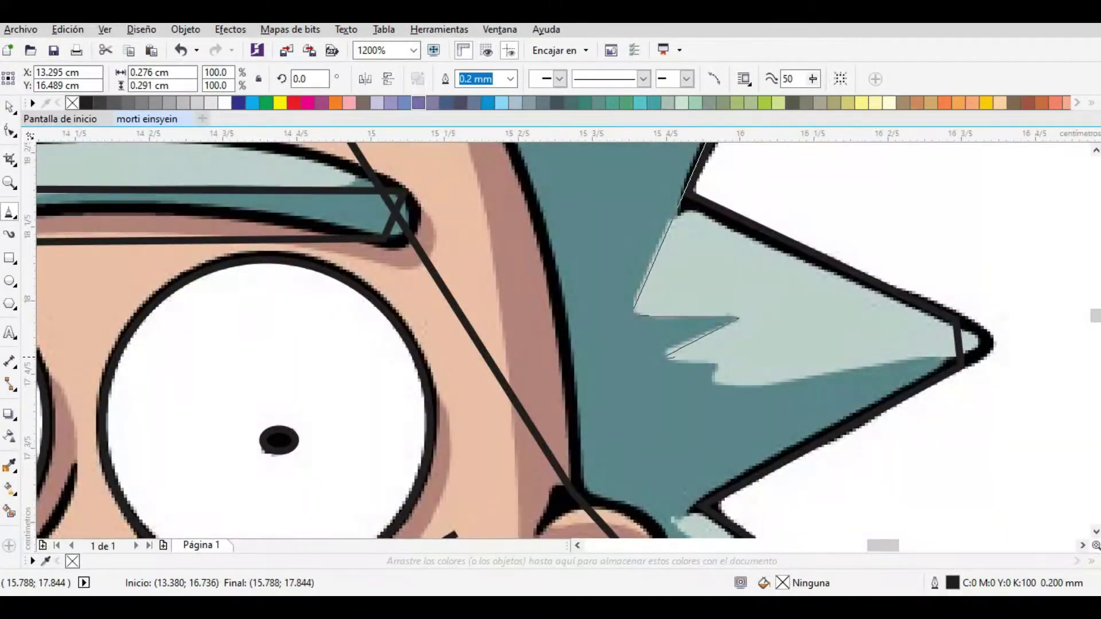
pyautogui.scroll(-4, 957, 357)
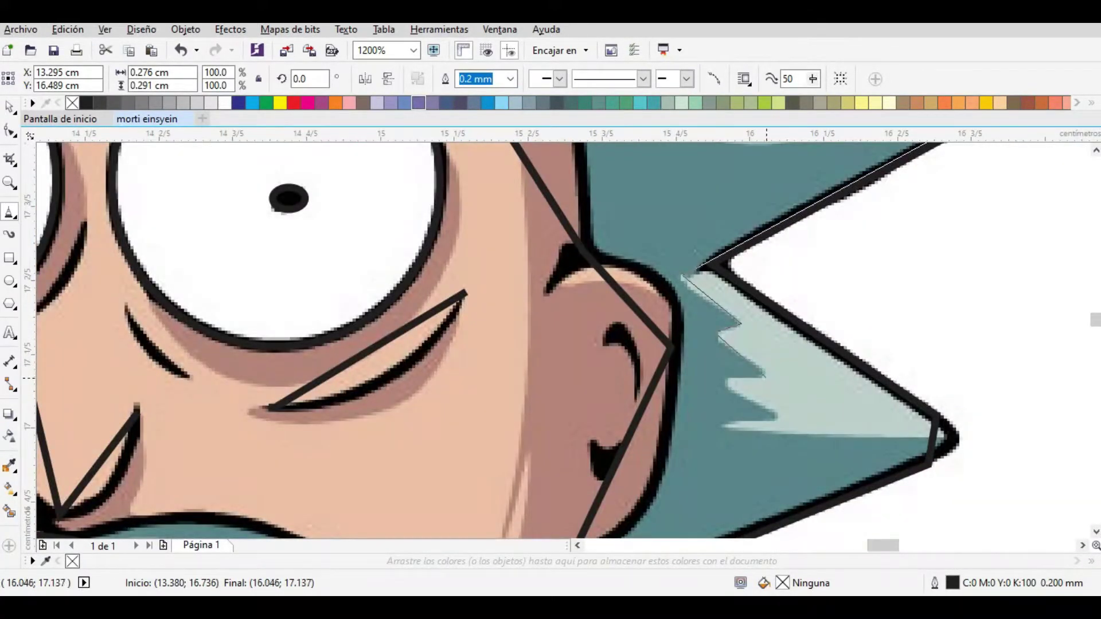
pyautogui.scroll(-3, 946, 437)
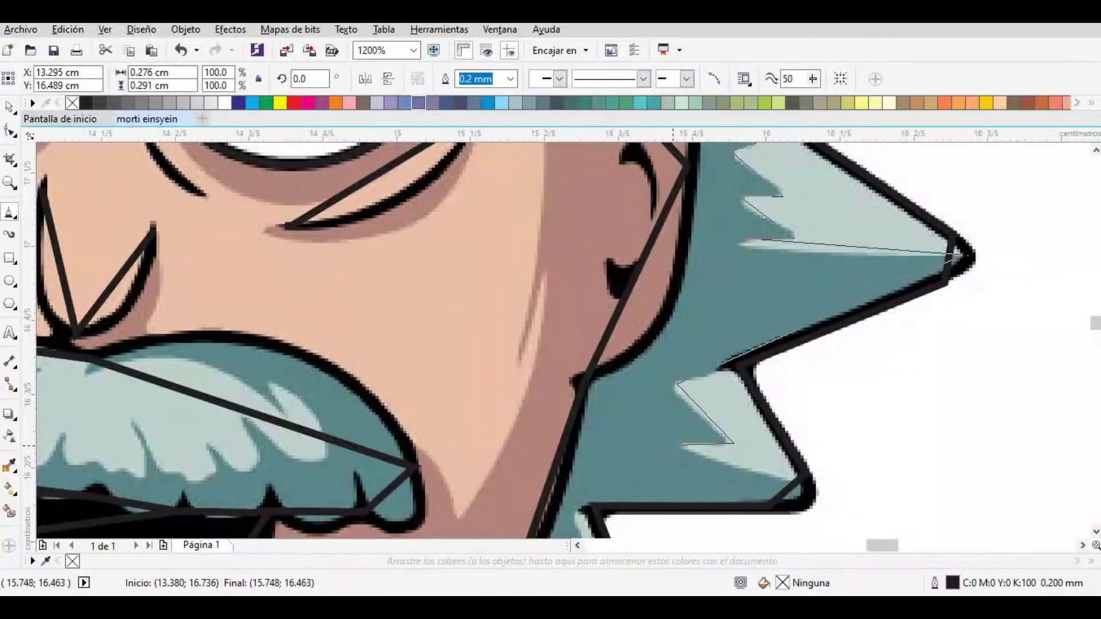
pyautogui.scroll(-3, 706, 329)
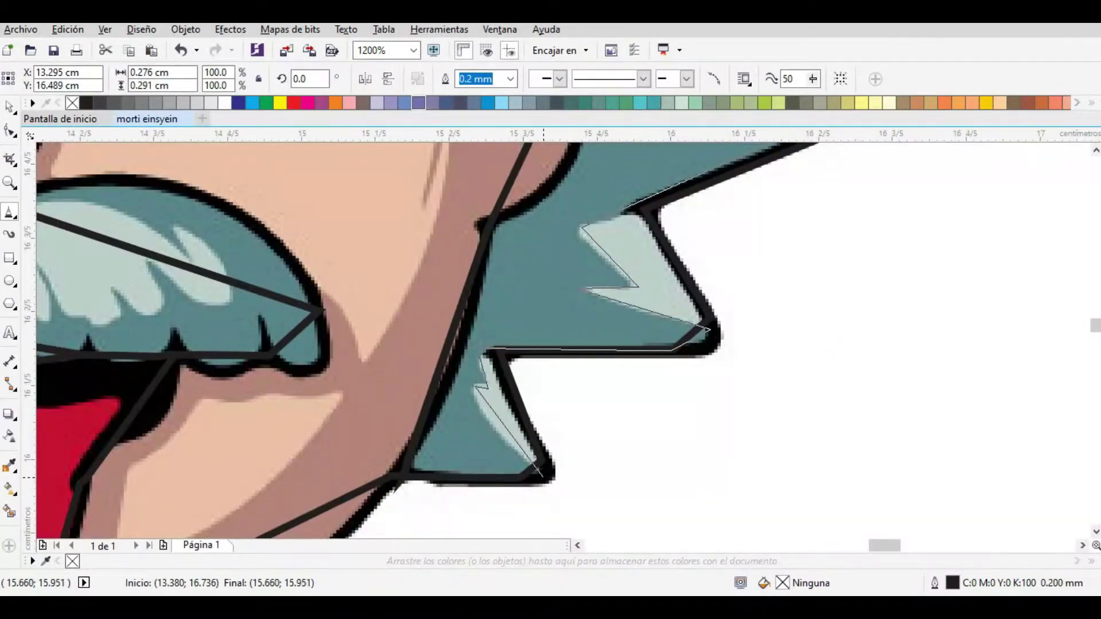
# Bring the hair-shading outline back along the inner hairline and left face edge, closing it at about 3.75 by 3.6 cm.
pyautogui.scroll(10, 543, 478)
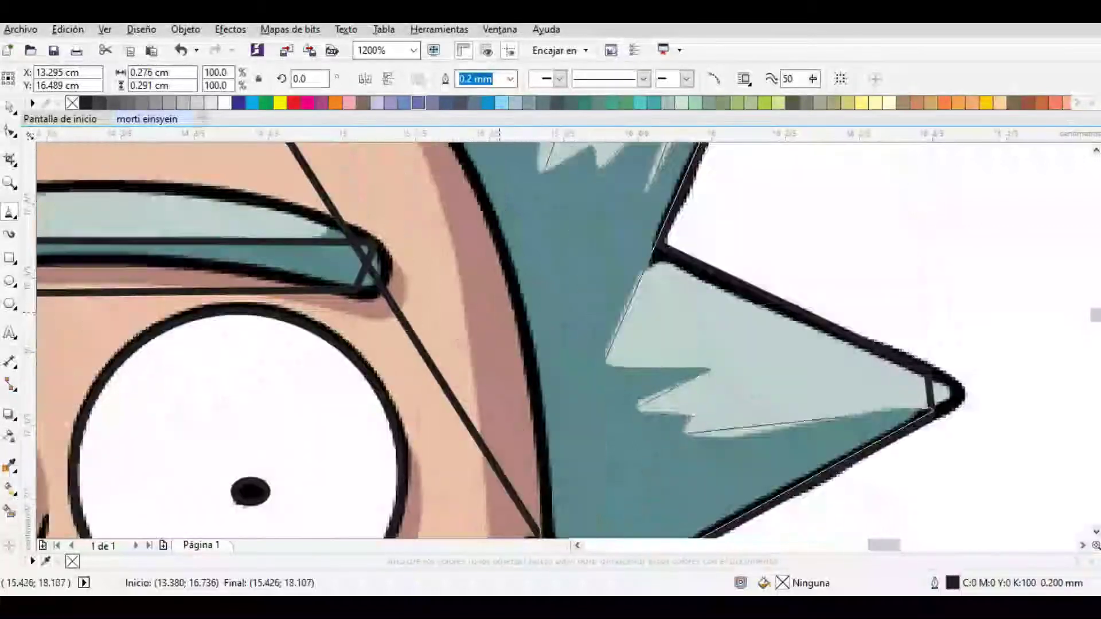
pyautogui.scroll(5, 505, 476)
pyautogui.scroll(-10, 257, 241)
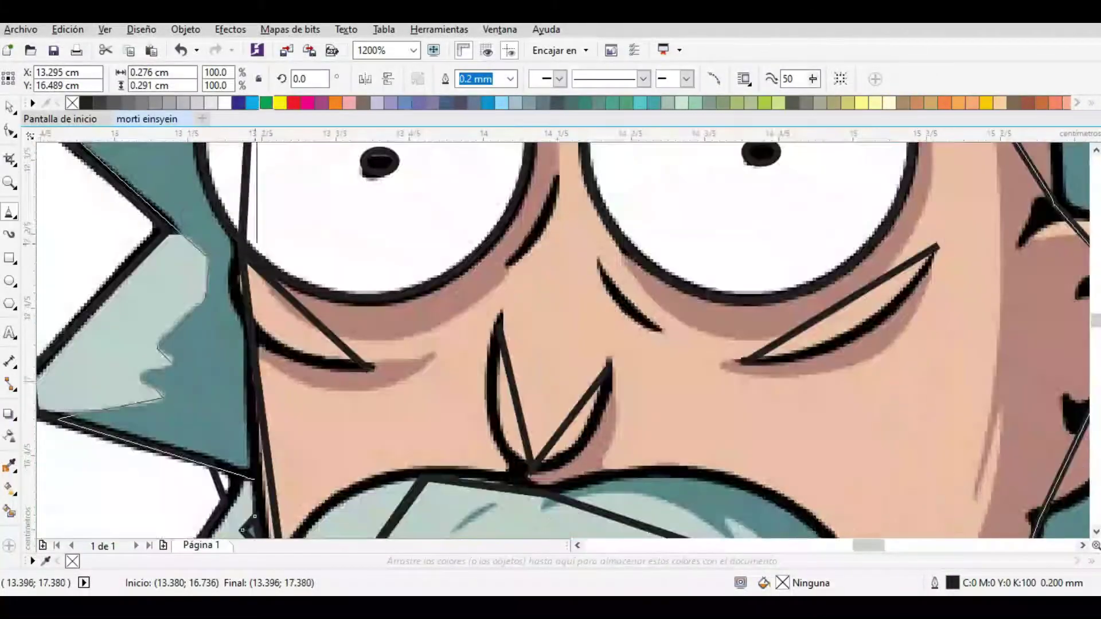
pyautogui.scroll(-3, 257, 241)
# Trace the jagged lower edge of the moustache's light area from its left end to the right end.
pyautogui.scroll(-8, 184, 323)
pyautogui.scroll(4, 184, 323)
pyautogui.scroll(3, 184, 323)
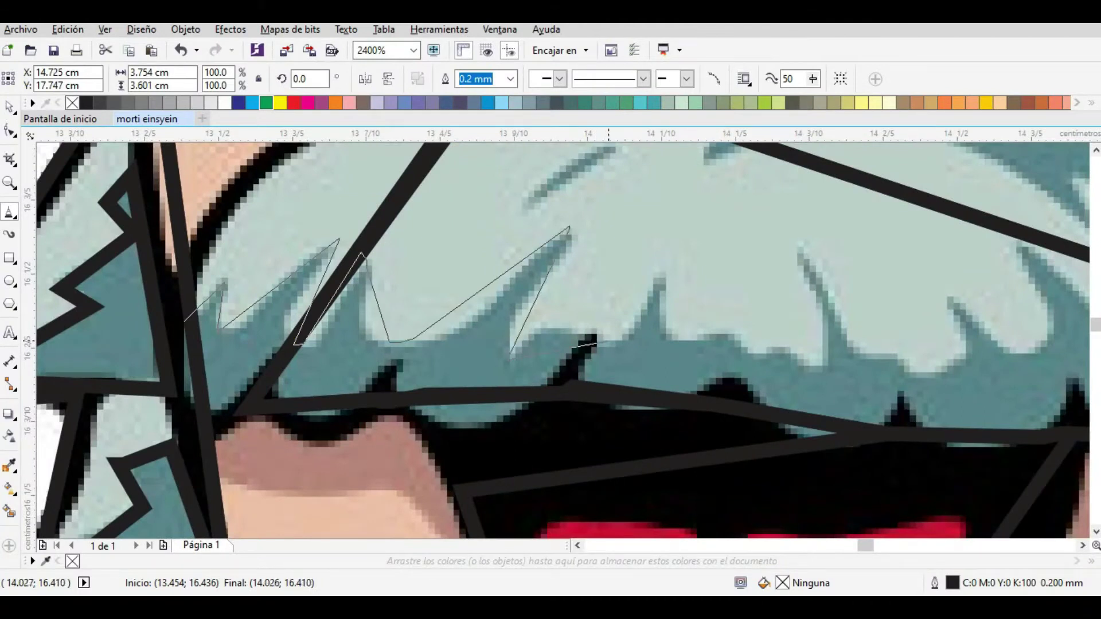
pyautogui.click(618, 310)
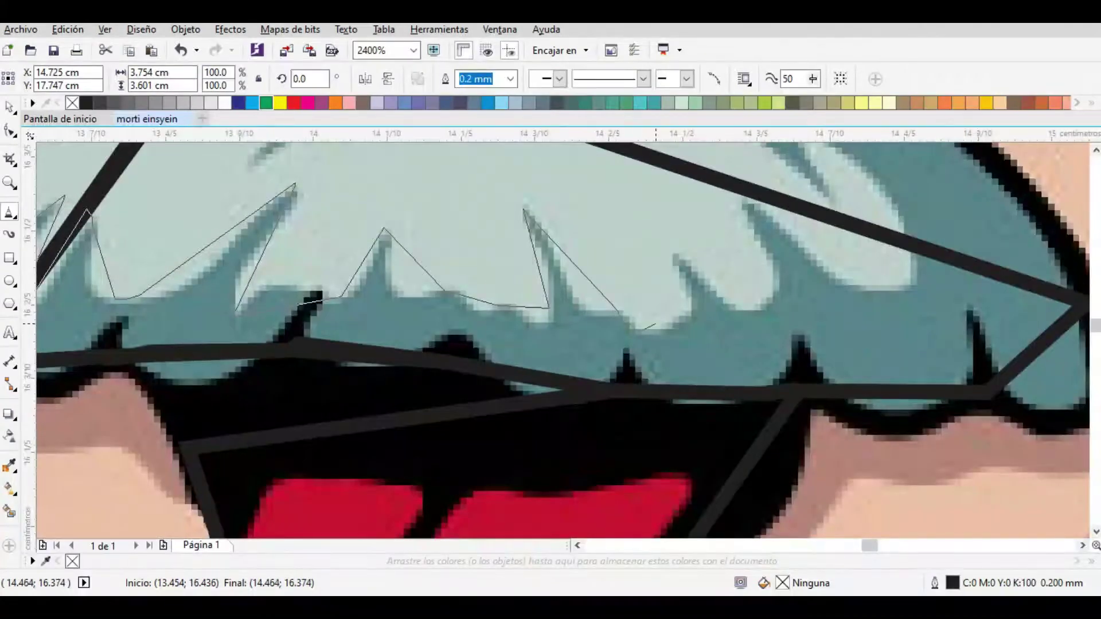
pyautogui.click(906, 280)
pyautogui.scroll(3, 803, 241)
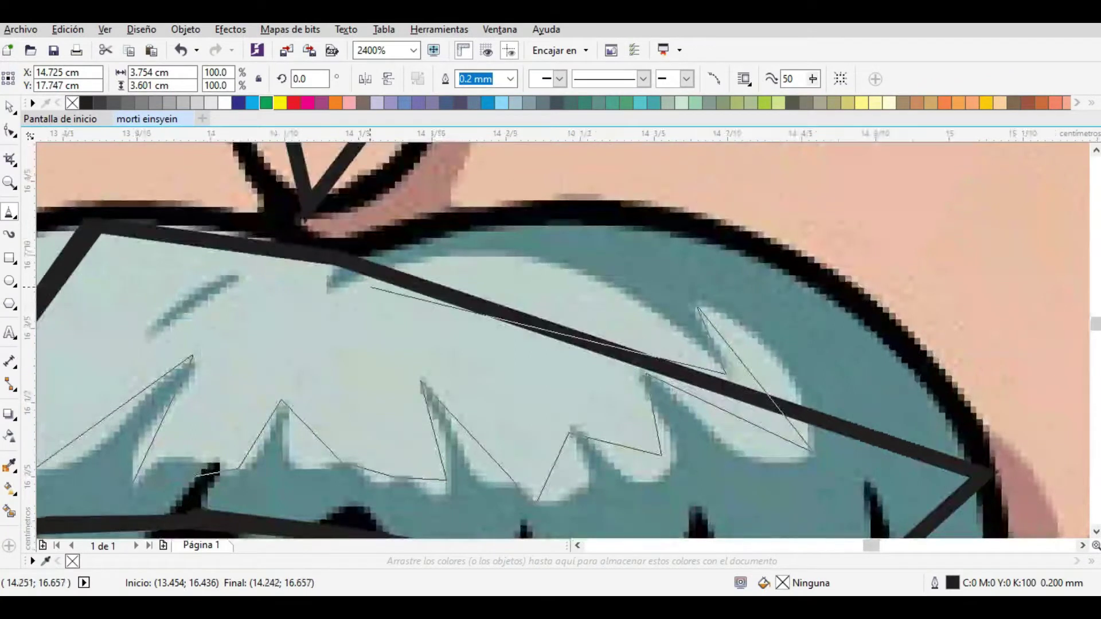
# Bring the moustache's light-area outline back along the lower edge to its left end, closing it at about 1.6 by 0.41 cm.
pyautogui.scroll(-3, 772, 395)
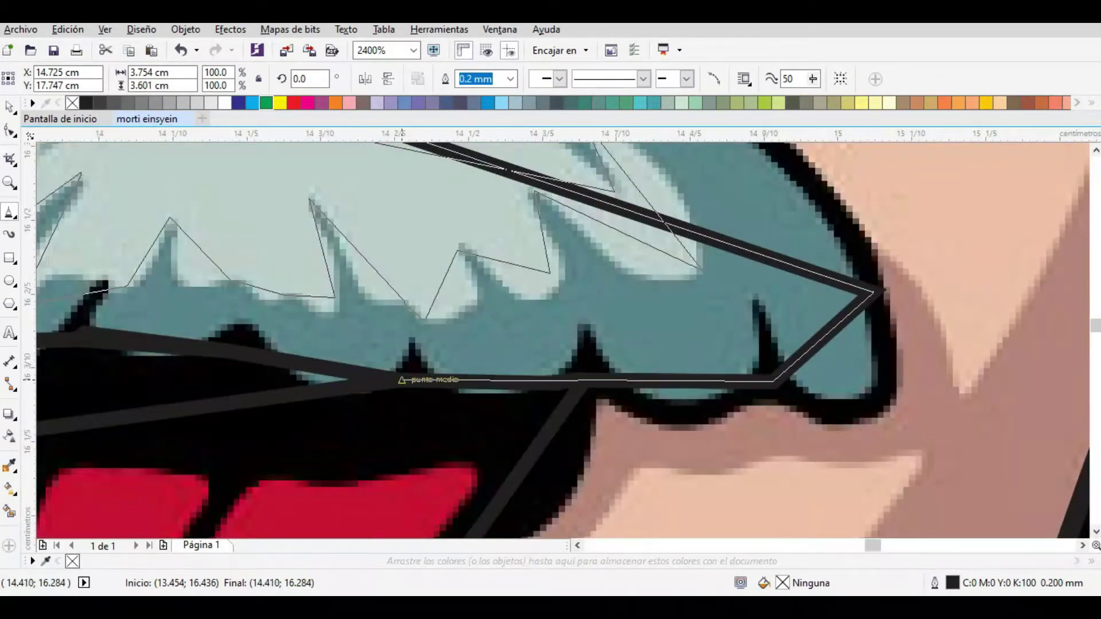
pyautogui.click(400, 380)
pyautogui.hscroll(-3, 401, 380)
pyautogui.click(237, 344)
pyautogui.scroll(-4, 237, 344)
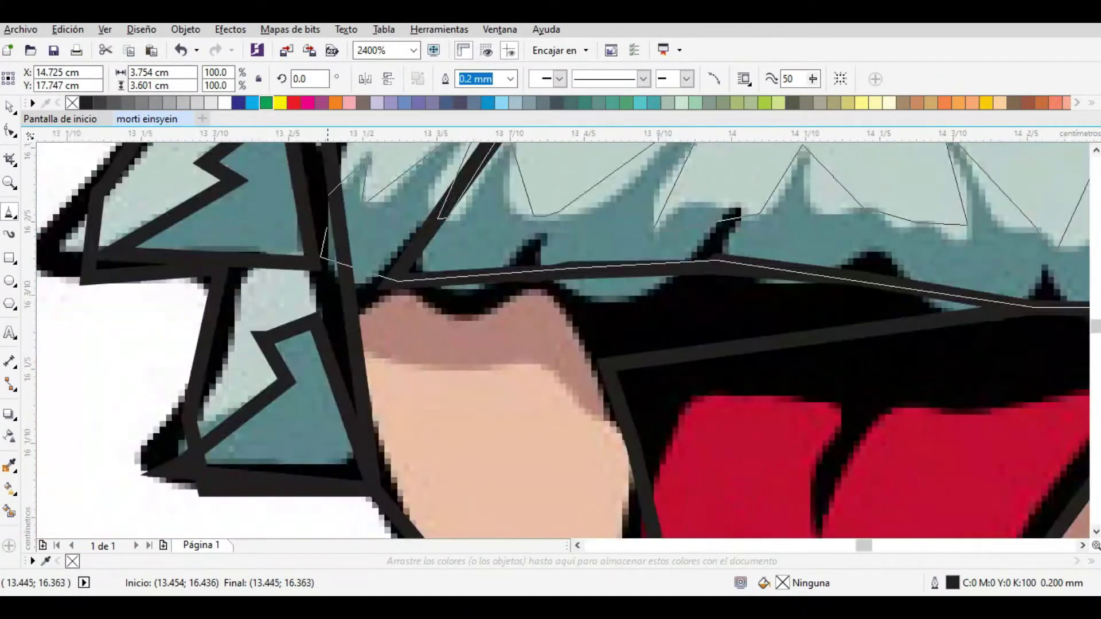
pyautogui.scroll(-5, 551, 344)
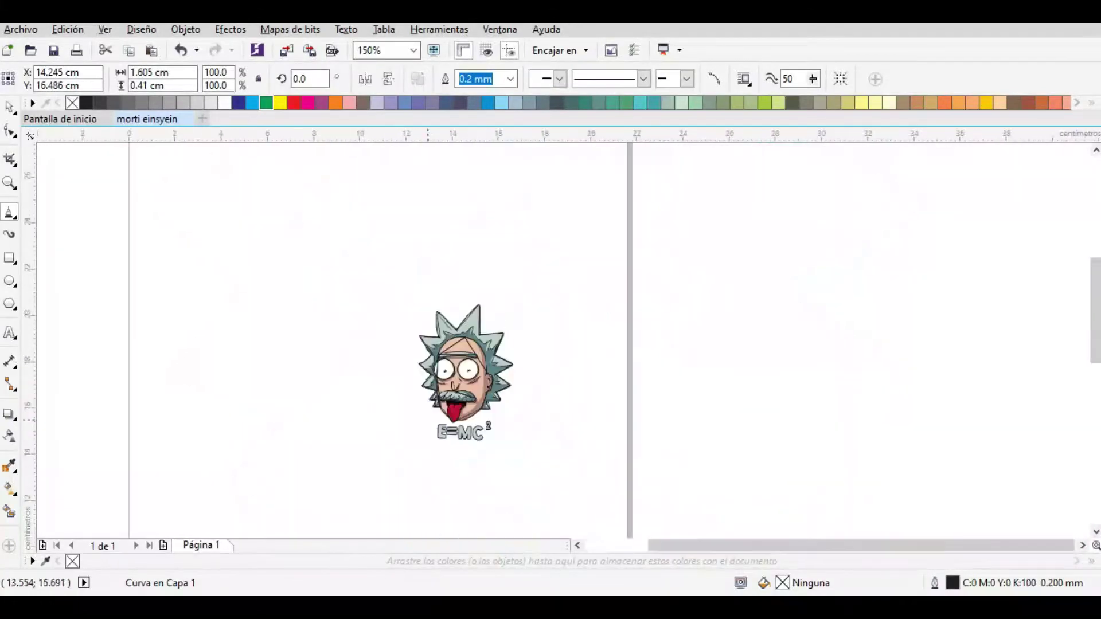
# Start an artistic text with the letter E over the formula beneath the face.
pyautogui.press('F8')
pyautogui.scroll(3, 413, 376)
pyautogui.click(413, 375)
pyautogui.write('E')
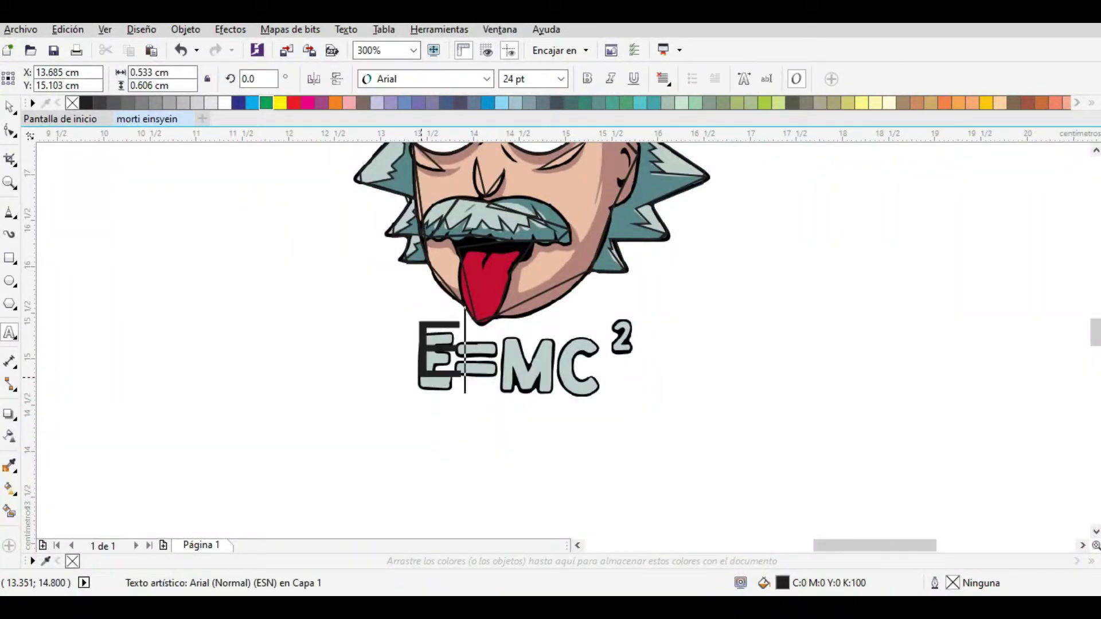
pyautogui.write('!"#$%&/()=')
pyautogui.press('BackSpace')
pyautogui.press('BackSpace')
pyautogui.press('BackSpace')
pyautogui.press('BackSpace')
pyautogui.press('BackSpace')
pyautogui.press('BackSpace')
pyautogui.press('BackSpace')
pyautogui.press('BackSpace')
pyautogui.press('BackSpace')
pyautogui.press('BackSpace')
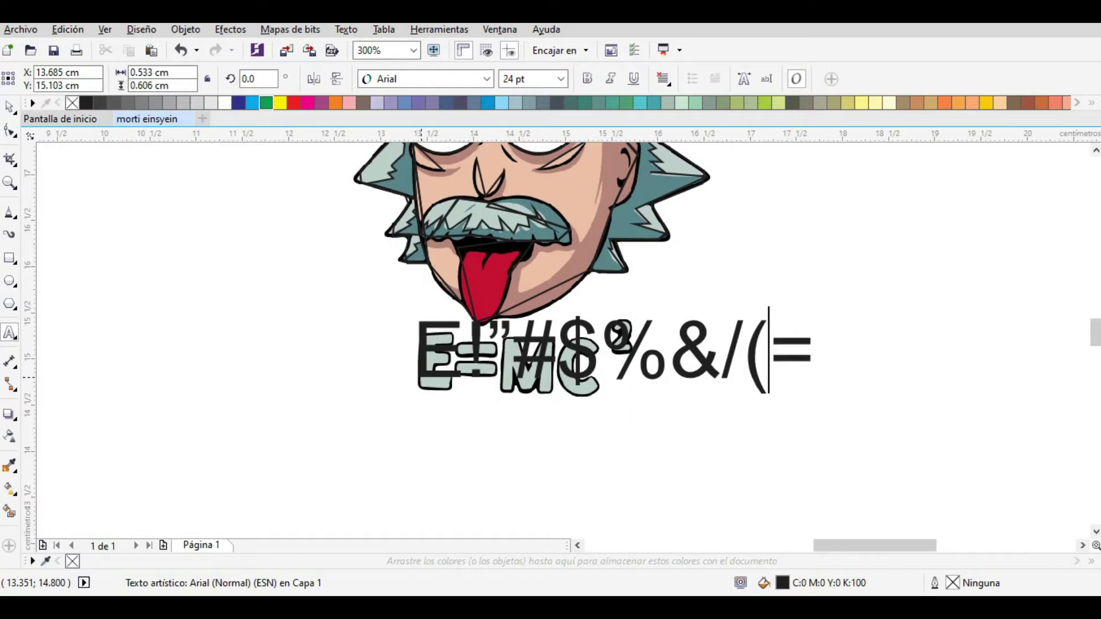
# Complete the formula text so that it reads E=MC2.
pyautogui.write('=MC')
pyautogui.write('"')
pyautogui.press('BackSpace')
pyautogui.write('2')
pyautogui.hotkey('ctrl', 'space')
# Try Comic Sans MS on the formula text and settle on Cooper Black as its font.
pyautogui.click(486, 79)
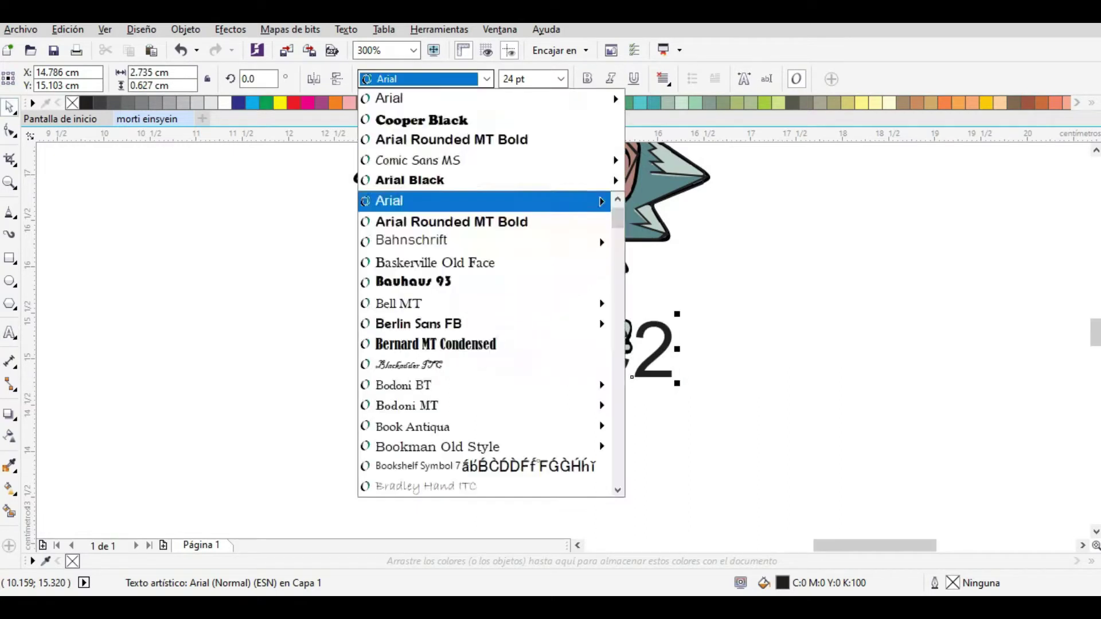
pyautogui.click(421, 120)
pyautogui.click(487, 79)
pyautogui.moveTo(406, 348)
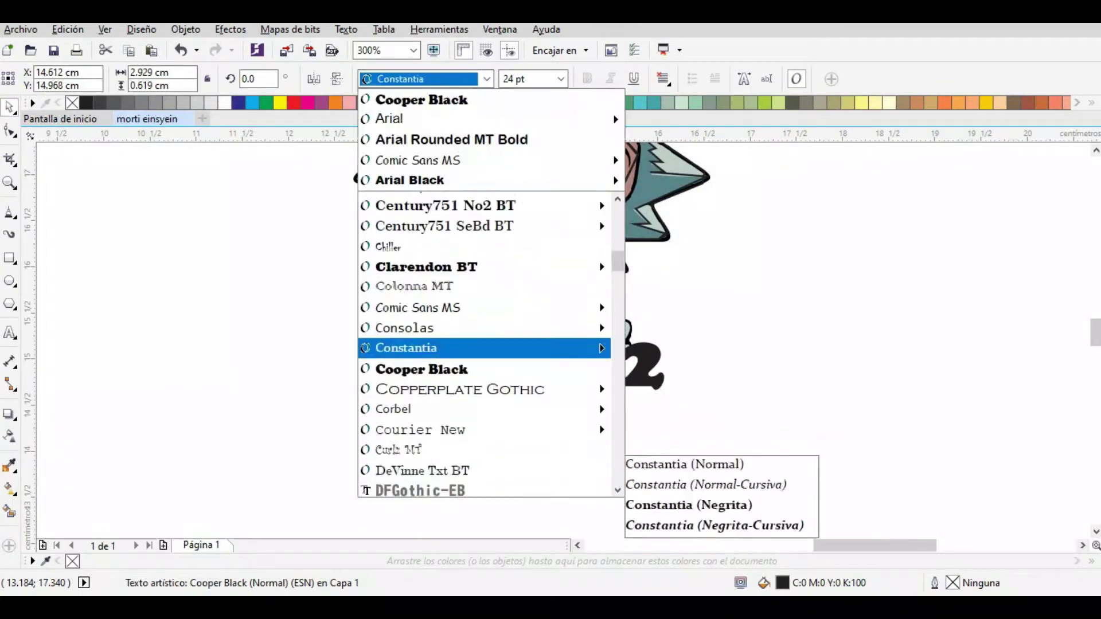
pyautogui.scroll(-1, 485, 344)
pyautogui.click(418, 243)
pyautogui.click(486, 79)
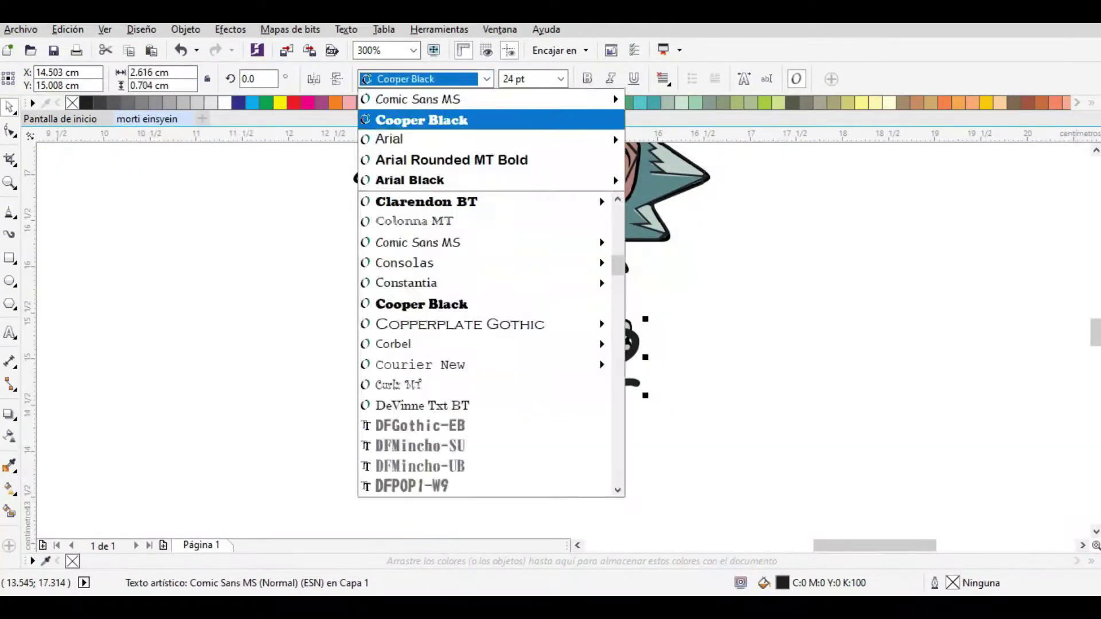
pyautogui.click(421, 120)
# Make the final 2 of the formula a smaller, raised exponent beside the C.
pyautogui.scroll(1, 638, 388)
pyautogui.moveTo(637, 389); pyautogui.dragTo(648, 374)
pyautogui.scroll(-5, 528, 372)
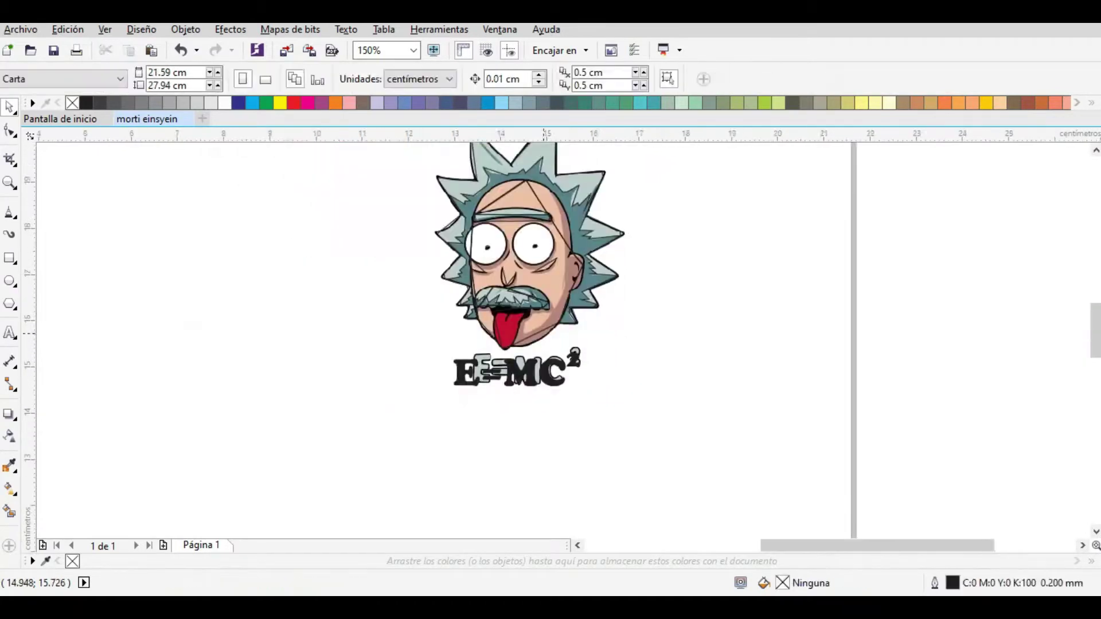
# Select the traced hair, face and moustache outlines together with the Shape tool, including all their nodes.
pyautogui.doubleClick(10, 106)
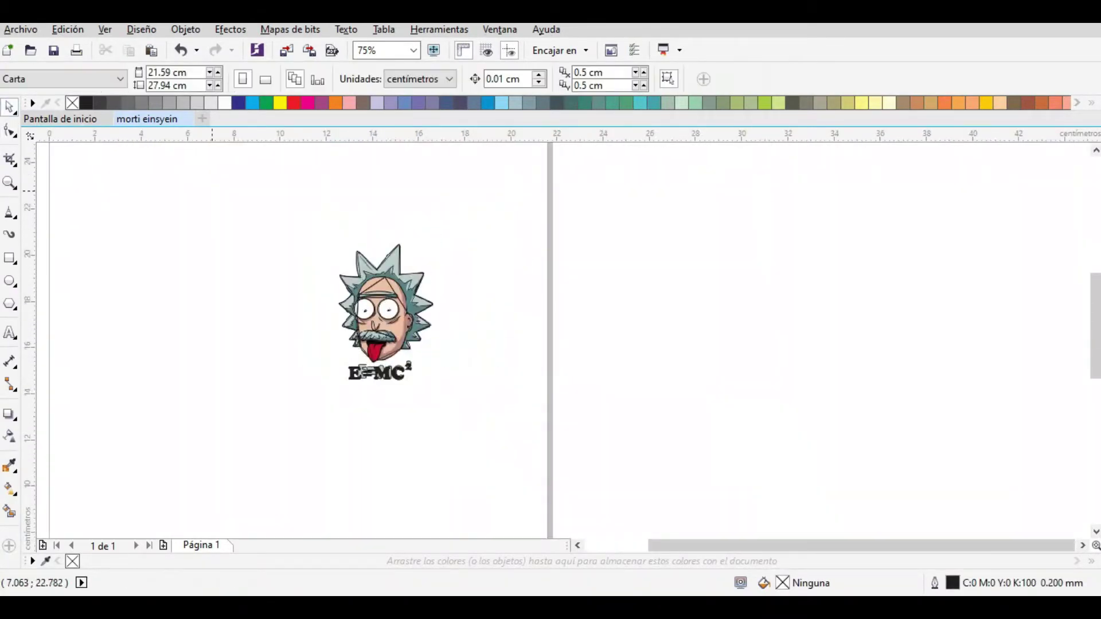
pyautogui.scroll(1, 358, 333)
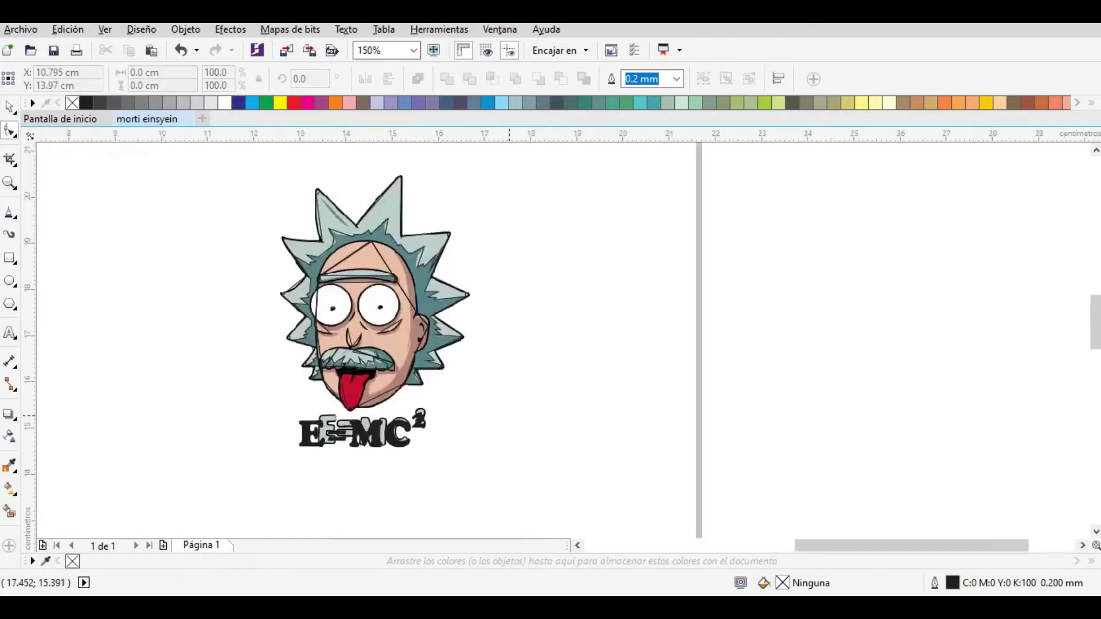
pyautogui.click(352, 295)
pyautogui.scroll(1, 353, 295)
pyautogui.keyDown('shift'); pyautogui.click(374, 406); pyautogui.keyUp('shift')
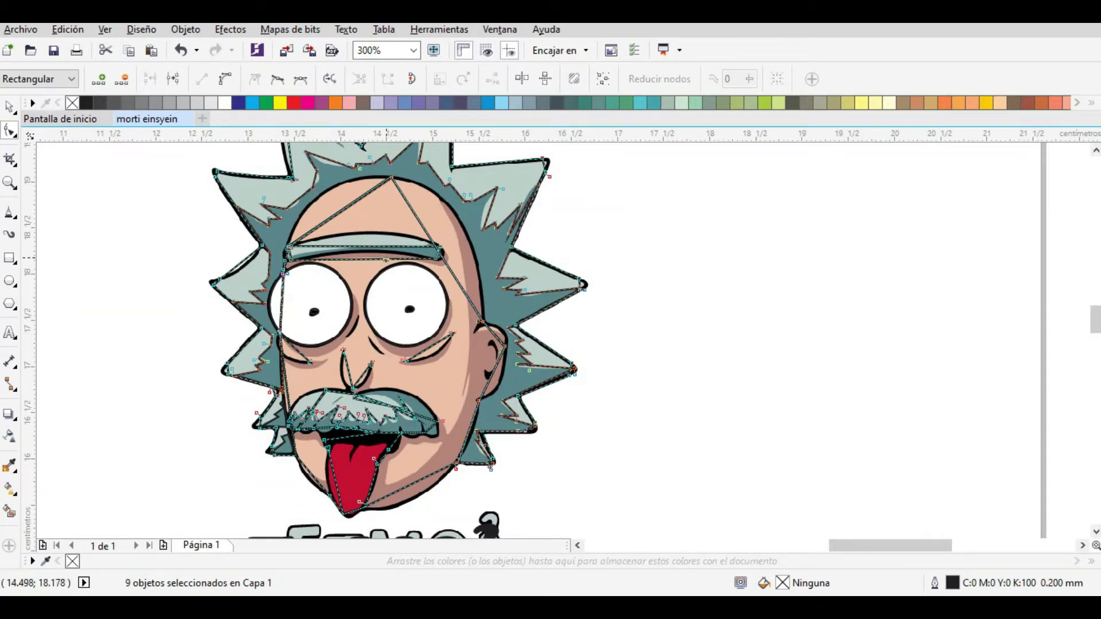
pyautogui.scroll(-2, 387, 258)
pyautogui.hotkey('ctrl', 'a')
# Fit the outlines of the two tall top hair spikes to the curved black edges of the image.
pyautogui.scroll(4, 373, 241)
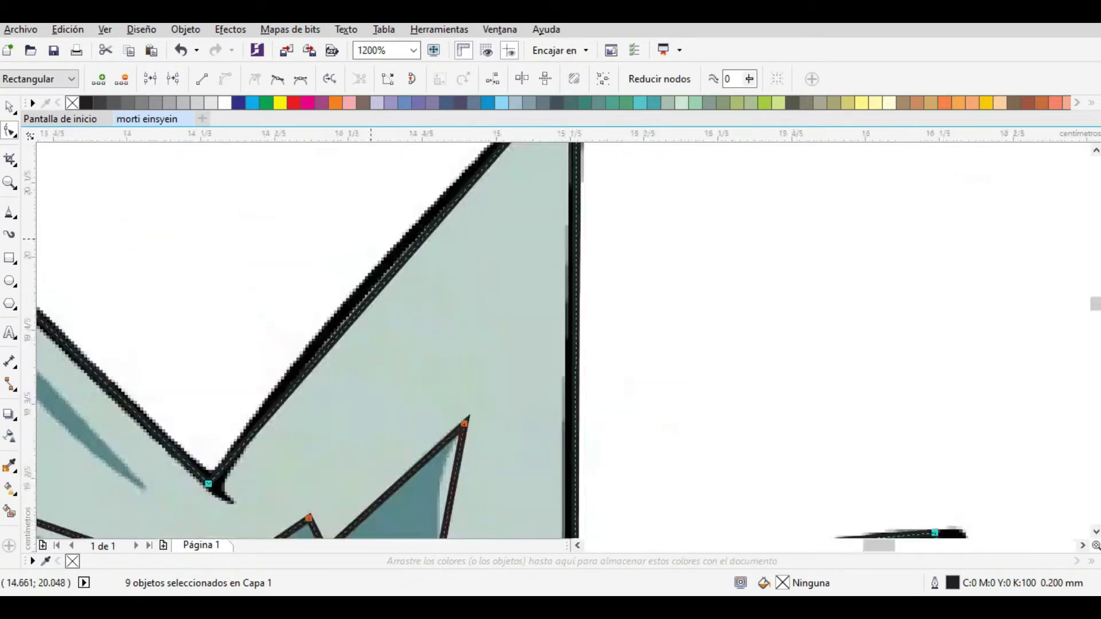
pyautogui.scroll(-3, 370, 239)
pyautogui.scroll(3, 218, 261)
pyautogui.scroll(-3, 263, 297)
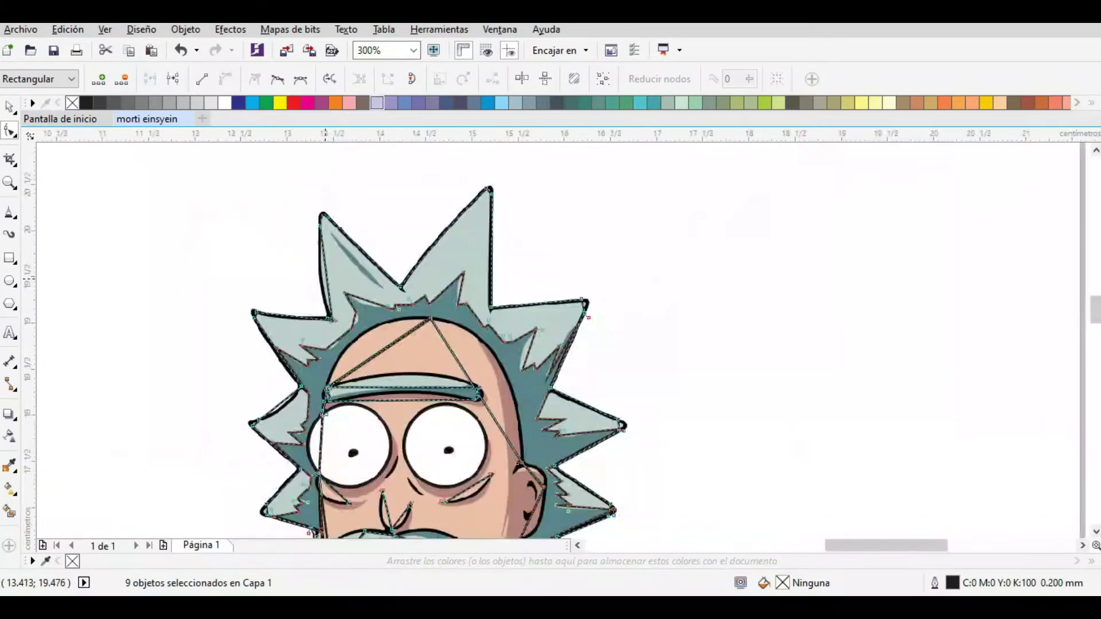
# Round the tip of the upper left hair spike and bend its upper edge along the black line.
pyautogui.scroll(2, 230, 287)
pyautogui.scroll(-1, 201, 281)
pyautogui.scroll(4, 173, 278)
pyautogui.moveTo(261, 238); pyautogui.dragTo(207, 202)
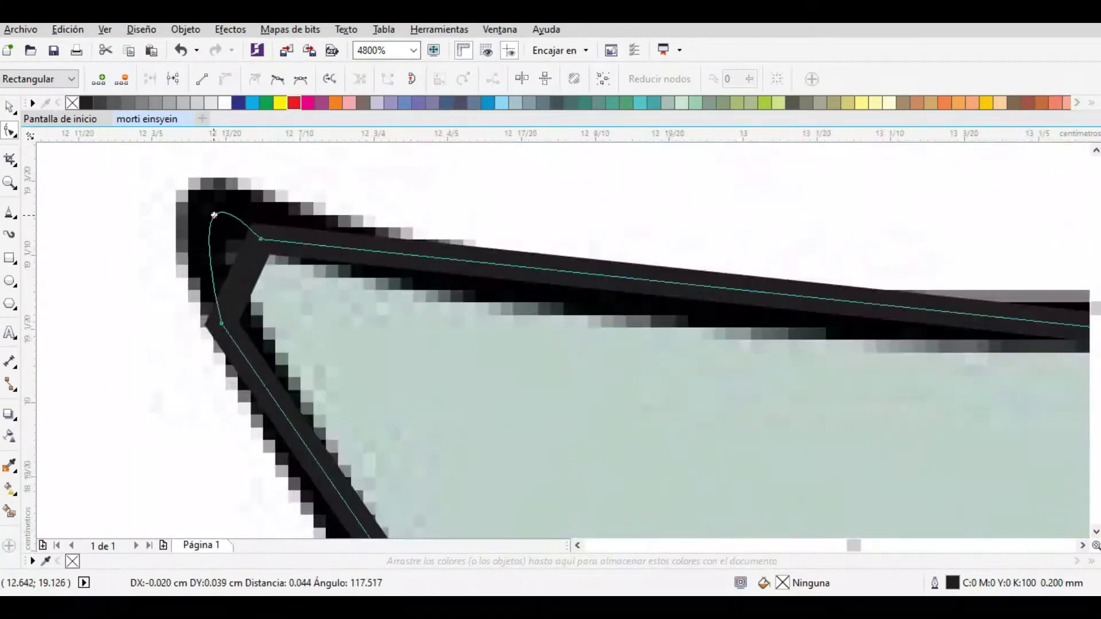
pyautogui.scroll(-1, 206, 202)
pyautogui.moveTo(417, 246); pyautogui.dragTo(419, 264)
pyautogui.moveTo(140, 228); pyautogui.dragTo(439, 266)
pyautogui.scroll(1, 459, 268)
pyautogui.scroll(-1, 488, 268)
# Bend the outline of the left hair spike beside the eye into a rounded tip.
pyautogui.scroll(-2, 493, 290)
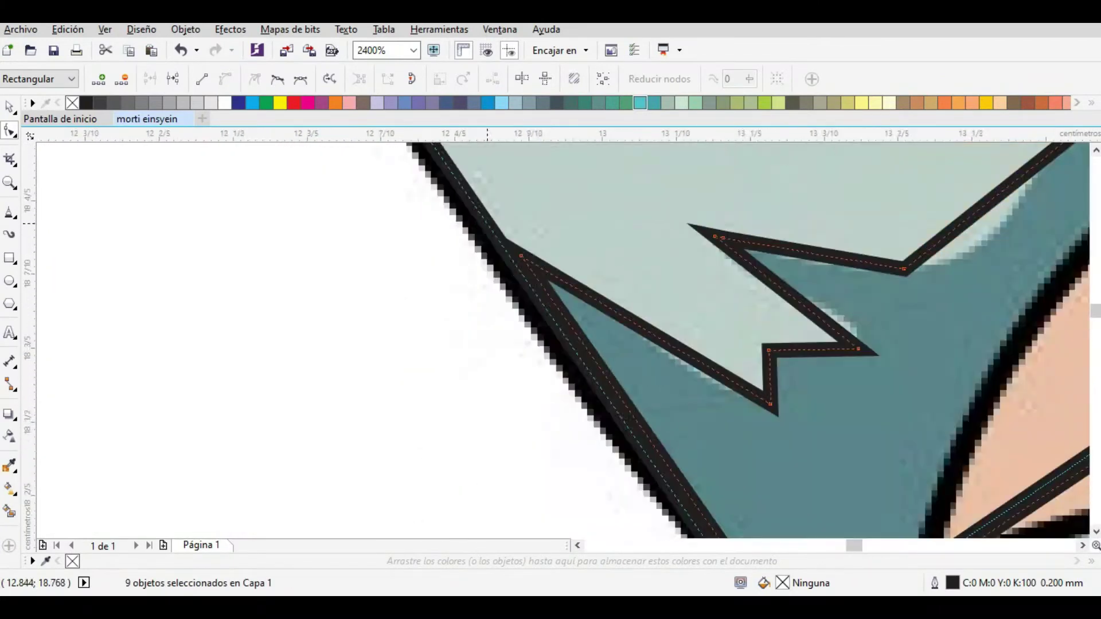
pyautogui.scroll(2, 544, 294)
pyautogui.scroll(-2, 551, 295)
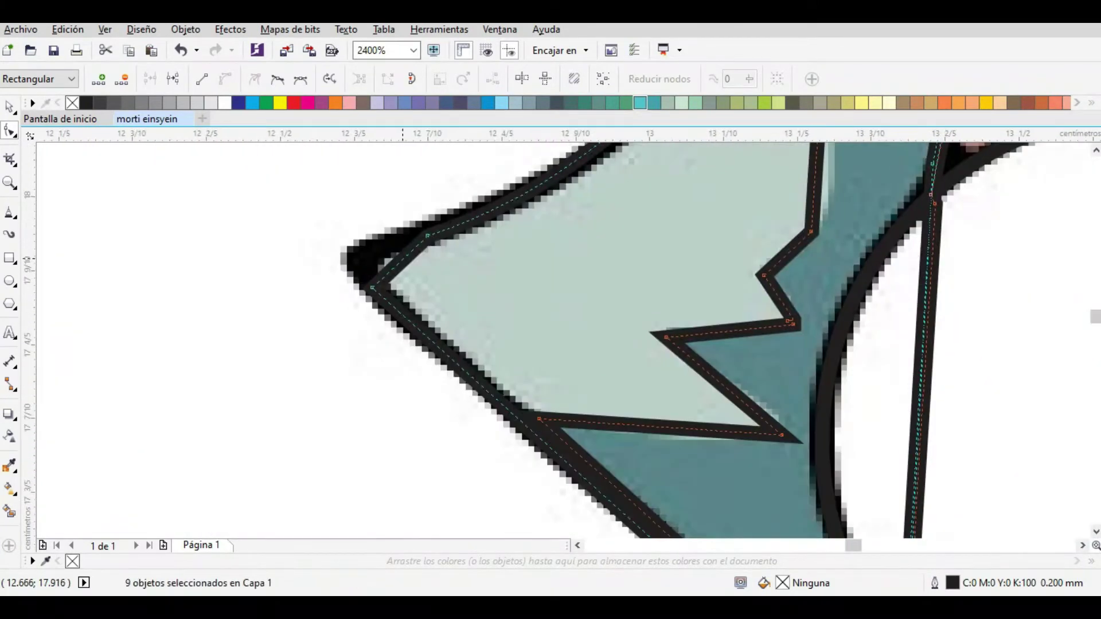
pyautogui.scroll(3, 385, 234)
pyautogui.moveTo(385, 234); pyautogui.dragTo(320, 259)
pyautogui.scroll(-2, 319, 259)
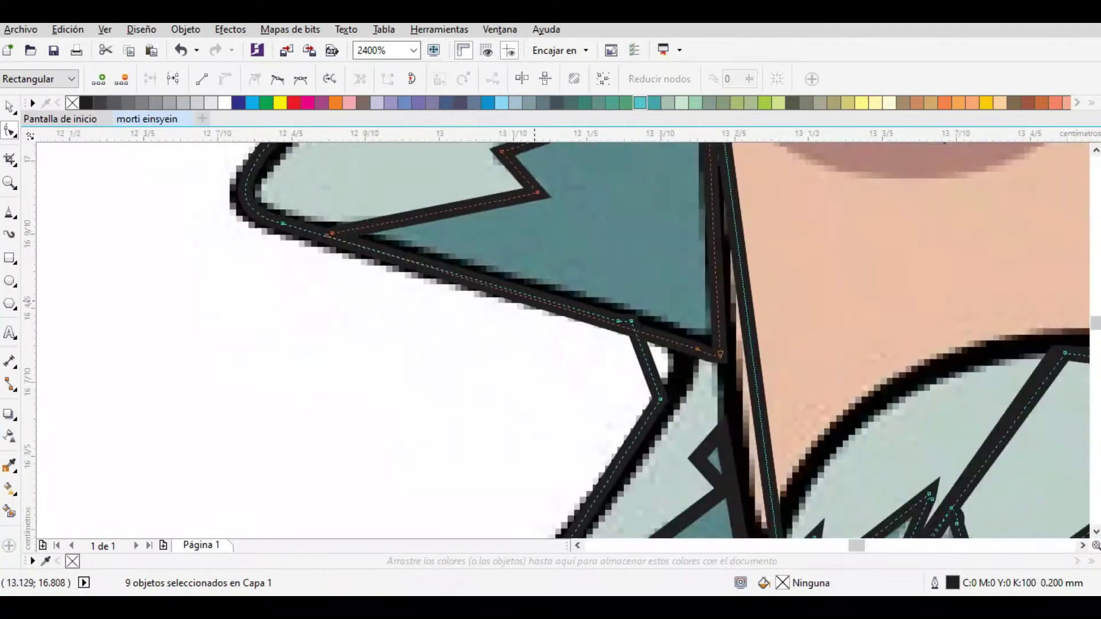
# Bend the hair outline at the notch between the lower left spikes to follow the black edge.
pyautogui.scroll(2, 522, 302)
pyautogui.scroll(-2, 526, 300)
pyautogui.scroll(2, 664, 290)
pyautogui.moveTo(663, 290); pyautogui.dragTo(712, 272)
pyautogui.scroll(-2, 714, 271)
pyautogui.scroll(2, 654, 253)
pyautogui.moveTo(648, 255); pyautogui.dragTo(677, 241)
pyautogui.scroll(-2, 654, 253)
pyautogui.scroll(1, 534, 344)
pyautogui.scroll(-2, 582, 346)
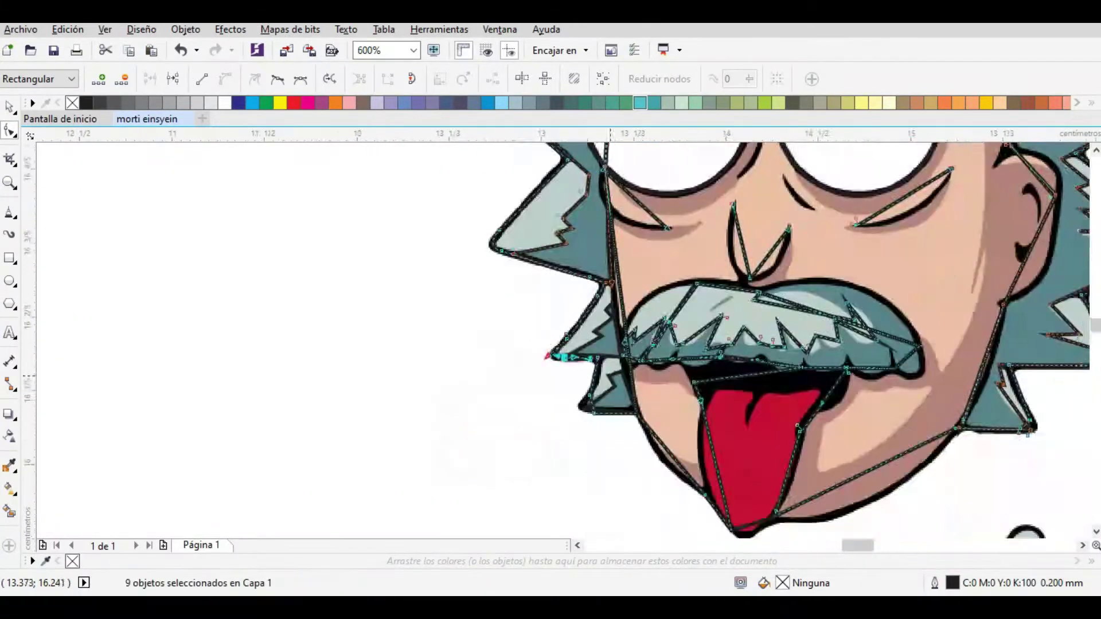
# Curve the tip and bottom edge of the lowest left hair spike to fit the image.
pyautogui.scroll(2, 582, 345)
pyautogui.scroll(-1, 582, 346)
pyautogui.moveTo(582, 343); pyautogui.dragTo(582, 346)
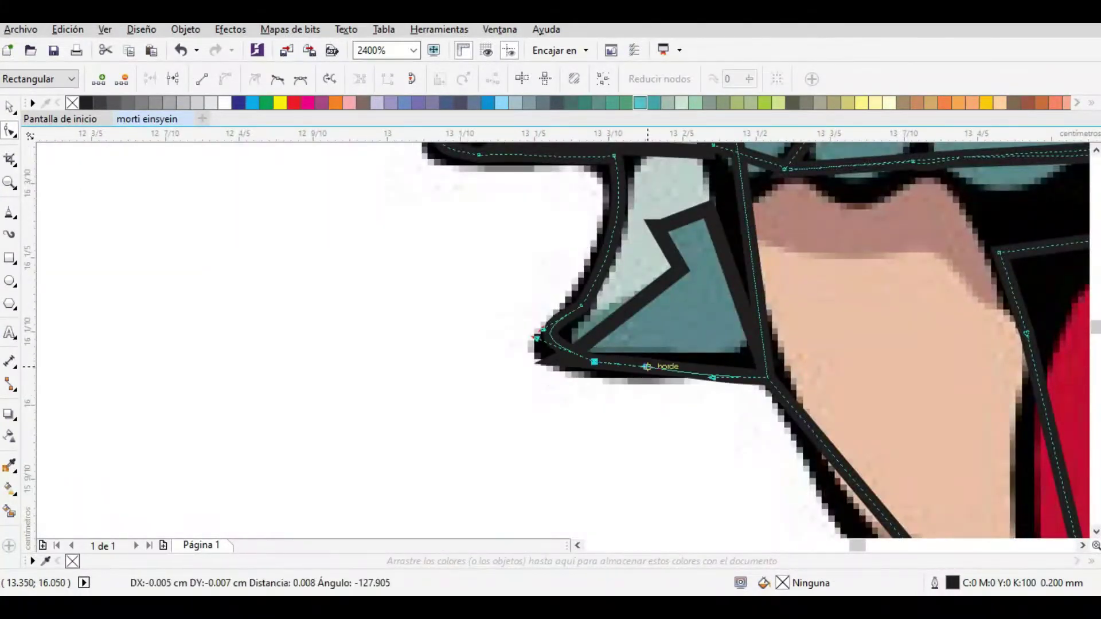
pyautogui.scroll(-2, 591, 373)
pyautogui.moveTo(531, 311); pyautogui.dragTo(512, 293)
# Bend the hair-shading outline's inner edge around the outer side of the left eye.
pyautogui.scroll(2, 519, 310)
pyautogui.scroll(-2, 522, 306)
pyautogui.scroll(1, 523, 307)
pyautogui.scroll(2, 516, 219)
pyautogui.scroll(-1, 489, 263)
pyautogui.scroll(-1, 488, 264)
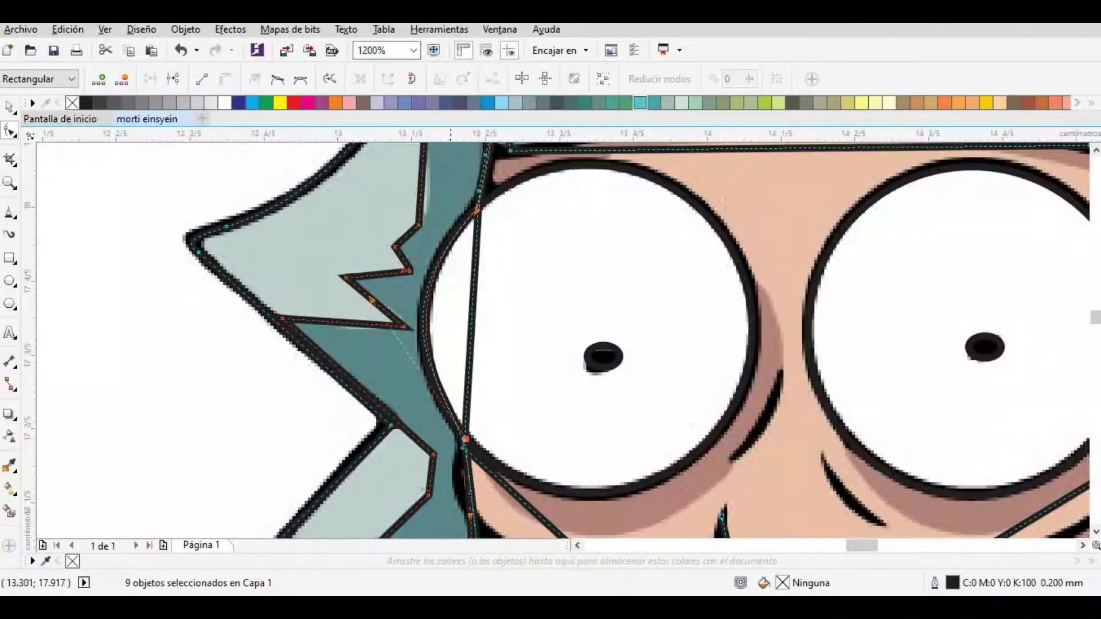
pyautogui.scroll(-1, 448, 344)
pyautogui.scroll(1, 409, 352)
# Bend the straight forehead lines into arcs along the hairline and curve the eyebrow's upper edge upward.
pyautogui.scroll(3, 444, 406)
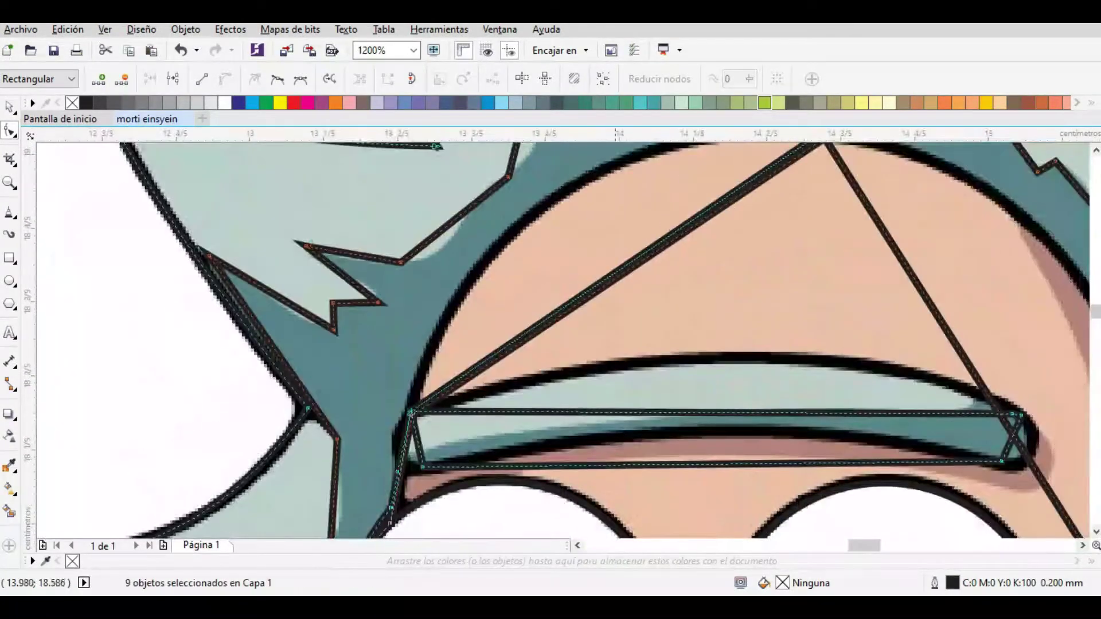
pyautogui.scroll(2, 623, 283)
pyautogui.moveTo(580, 367); pyautogui.dragTo(526, 281)
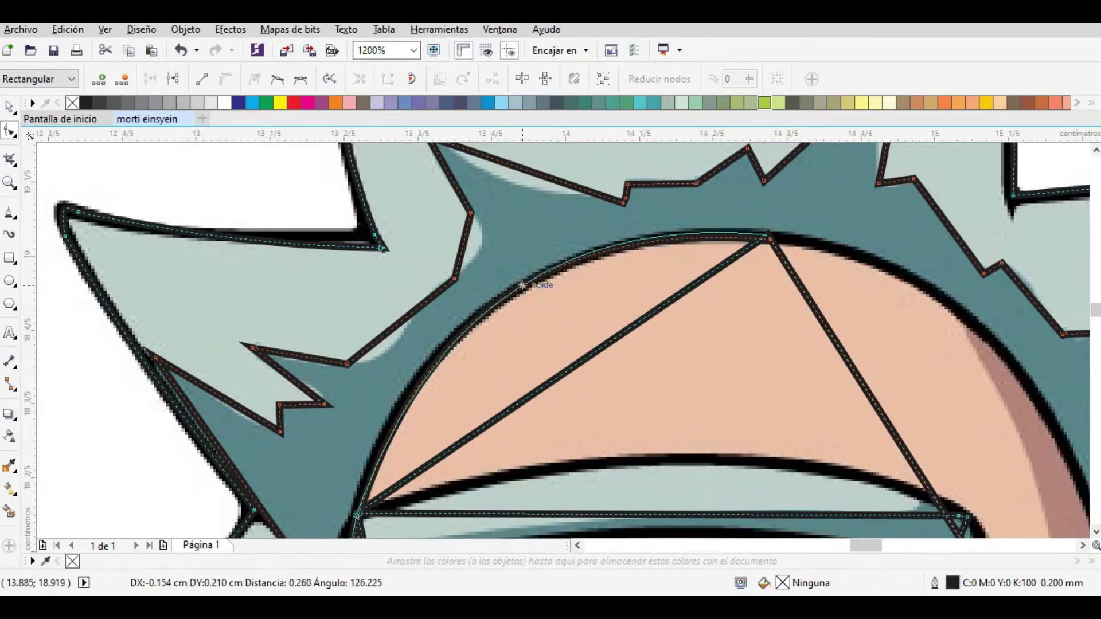
pyautogui.scroll(-1, 471, 374)
pyautogui.moveTo(701, 437); pyautogui.dragTo(752, 336)
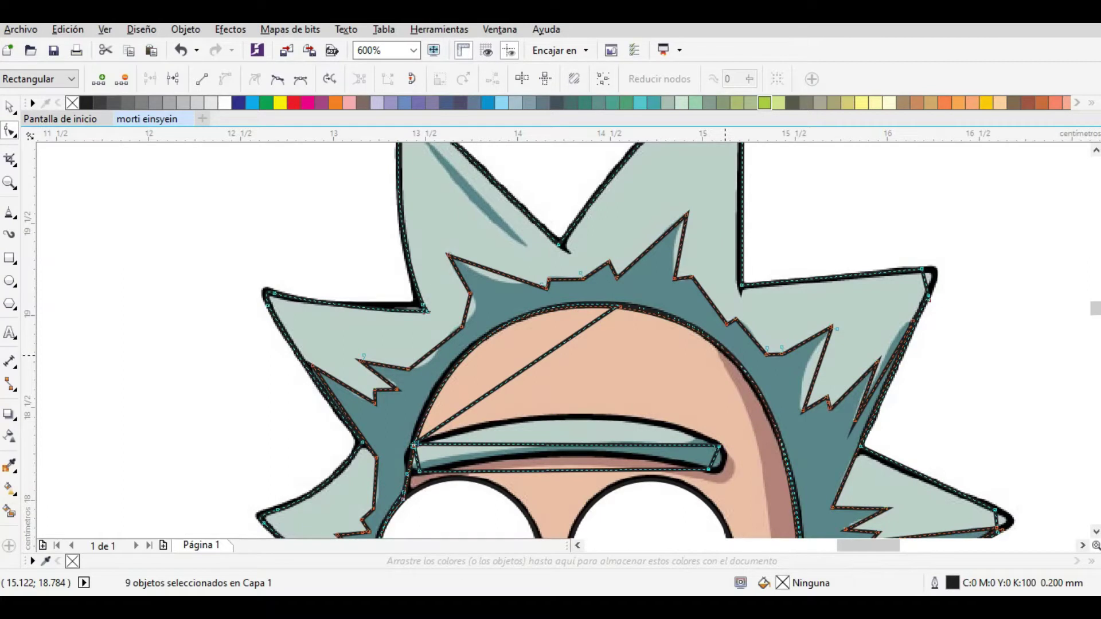
pyautogui.scroll(-3, 568, 338)
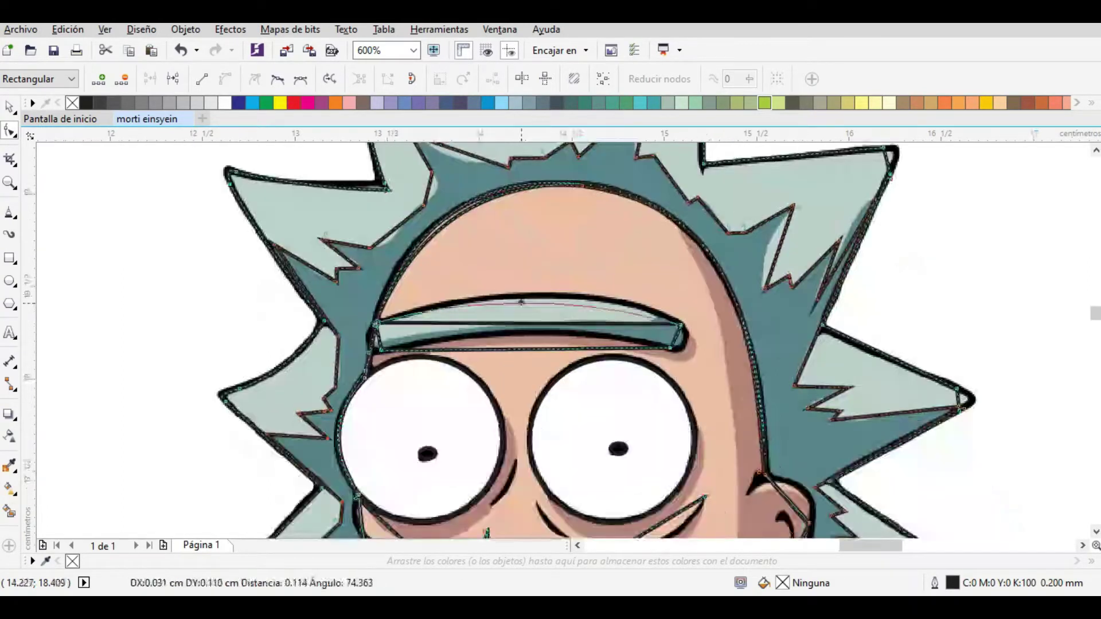
# Bend the hair-shading outline's inner edge around the upper curve of the ear.
pyautogui.hscroll(5, 567, 339)
pyautogui.scroll(-3, 568, 338)
pyautogui.scroll(2, 561, 341)
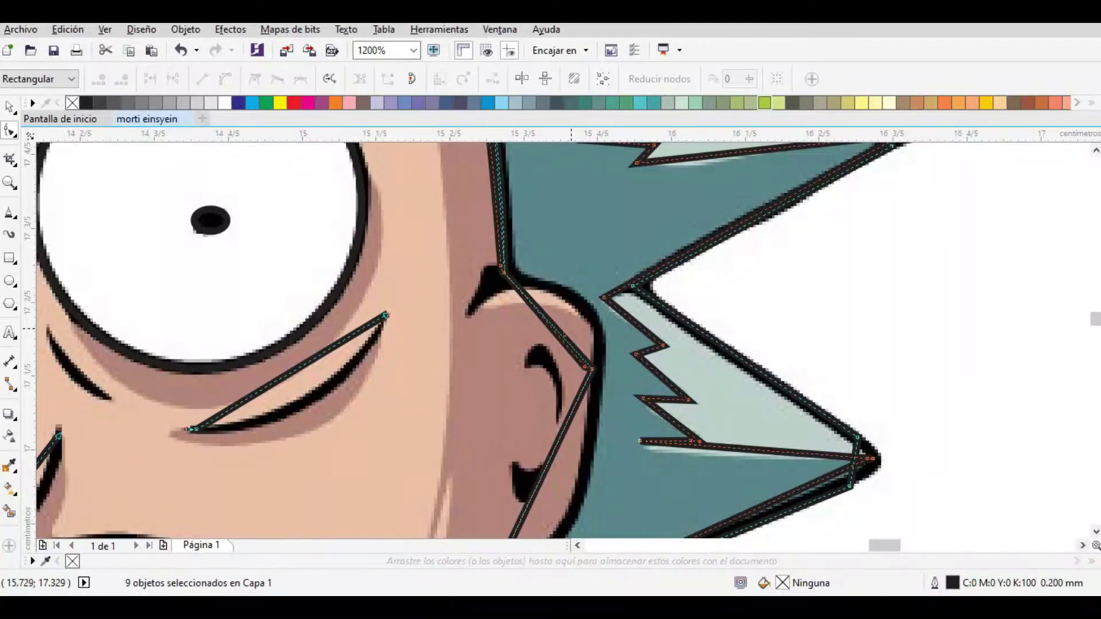
pyautogui.scroll(-2, 576, 320)
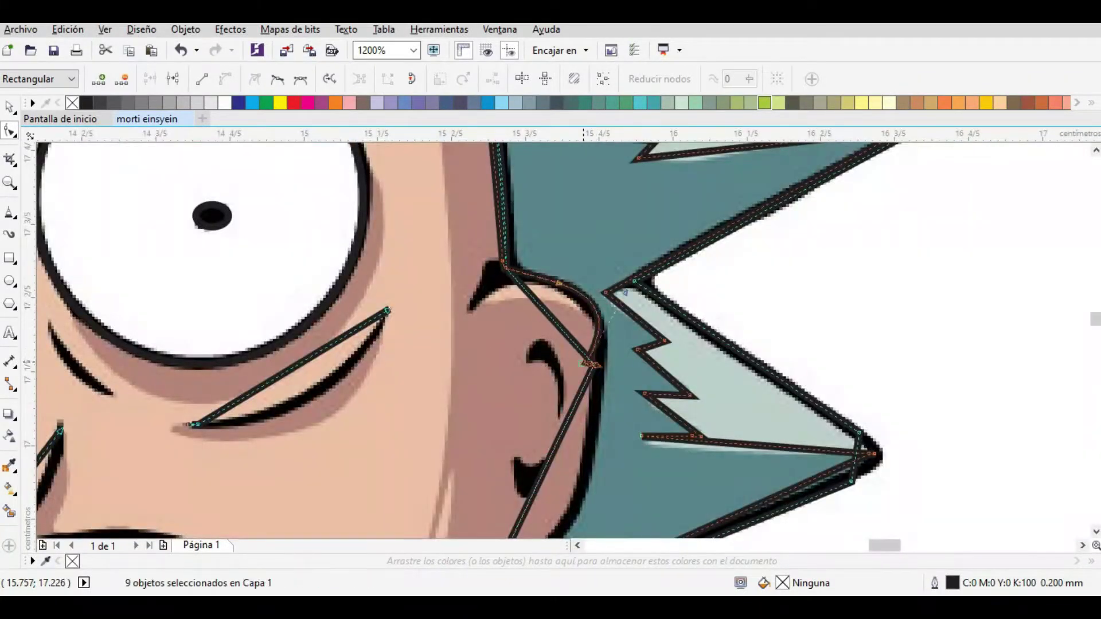
pyautogui.scroll(6, 626, 372)
pyautogui.scroll(-4, 625, 379)
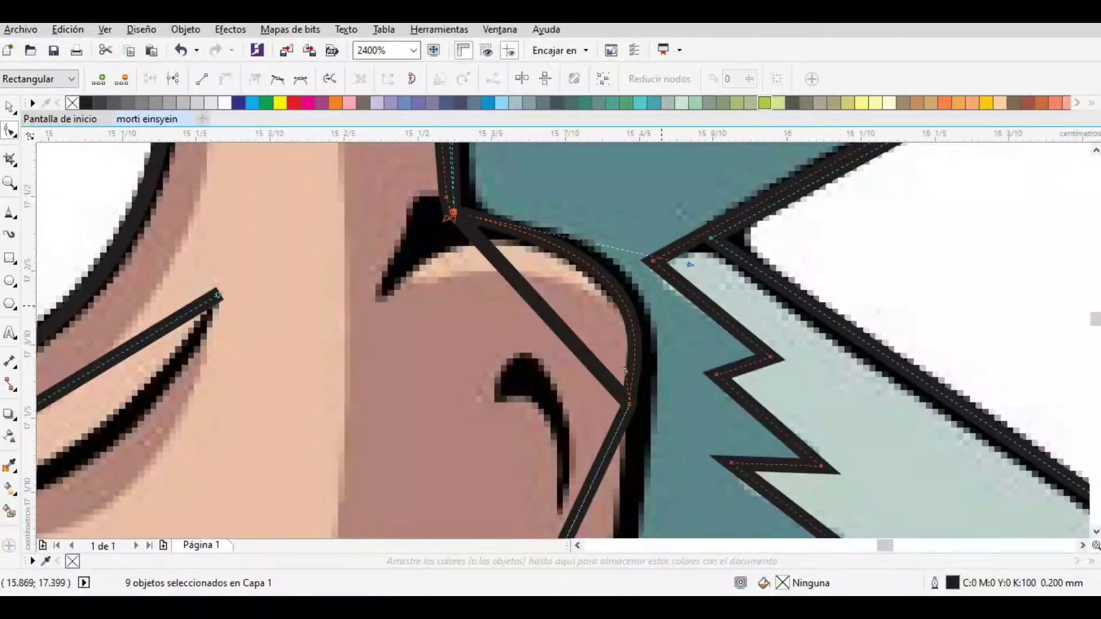
pyautogui.scroll(-3, 629, 153)
# Curve the outlines down the ear's lower side and bend the face outline around the ear's upper part.
pyautogui.moveTo(550, 333); pyautogui.dragTo(590, 319)
pyautogui.scroll(3, 614, 327)
pyautogui.scroll(-2, 590, 319)
pyautogui.scroll(1, 516, 258)
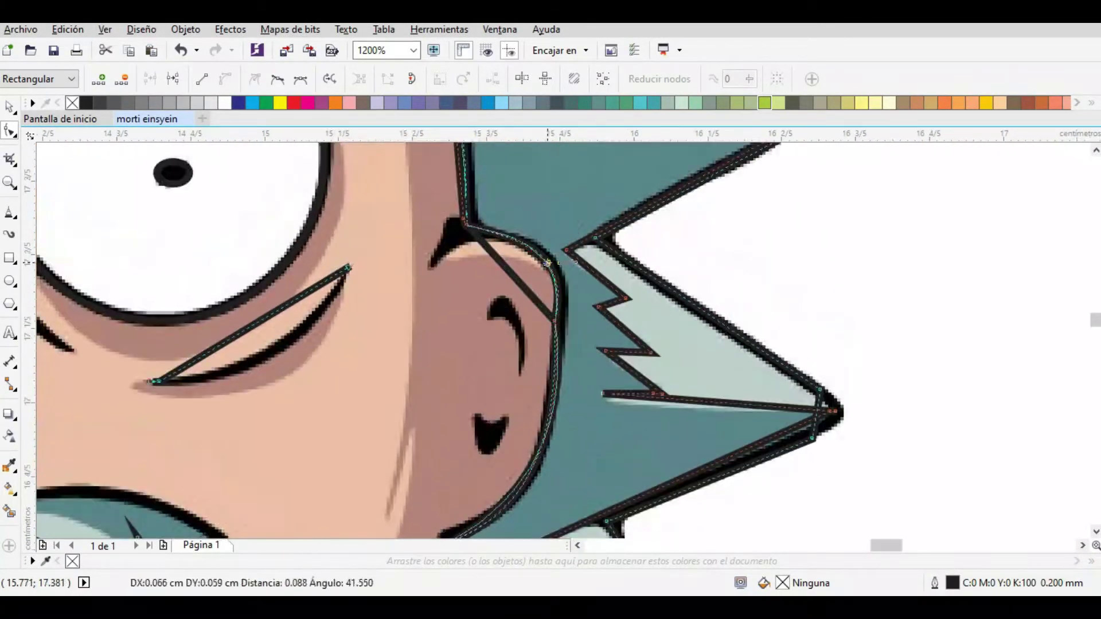
pyautogui.scroll(-2, 480, 168)
# Bend the face outline's jaw lines to follow the rounded chin on both sides of the tongue.
pyautogui.scroll(2, 443, 423)
pyautogui.moveTo(444, 423); pyautogui.dragTo(407, 446)
pyautogui.scroll(-3, 444, 423)
pyautogui.scroll(1, 907, 297)
pyautogui.scroll(-2, 408, 447)
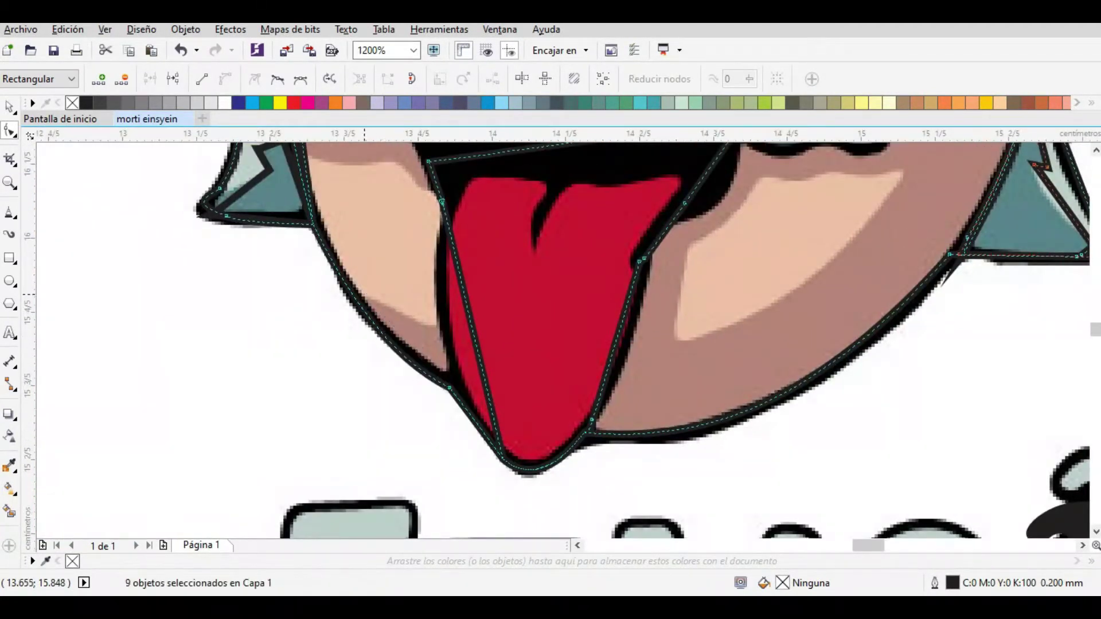
# Bend the left part of the moustache's lower edge down into the first scallop.
pyautogui.scroll(3, 687, 222)
pyautogui.scroll(2, 435, 367)
pyautogui.moveTo(439, 366); pyautogui.dragTo(437, 381)
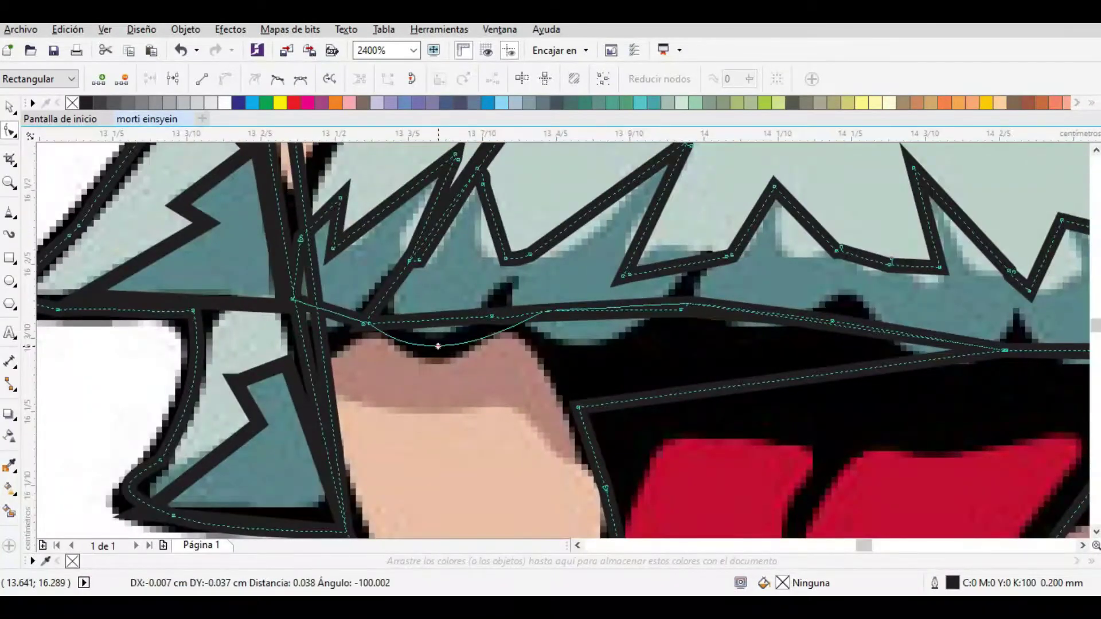
# Curve the moustache outline's upper left edge outward to follow its rounded black contour.
pyautogui.scroll(-2, 437, 380)
pyautogui.moveTo(464, 276); pyautogui.dragTo(400, 321)
pyautogui.moveTo(397, 357); pyautogui.dragTo(344, 427)
pyautogui.scroll(1, 344, 427)
pyautogui.moveTo(379, 488); pyautogui.dragTo(330, 457)
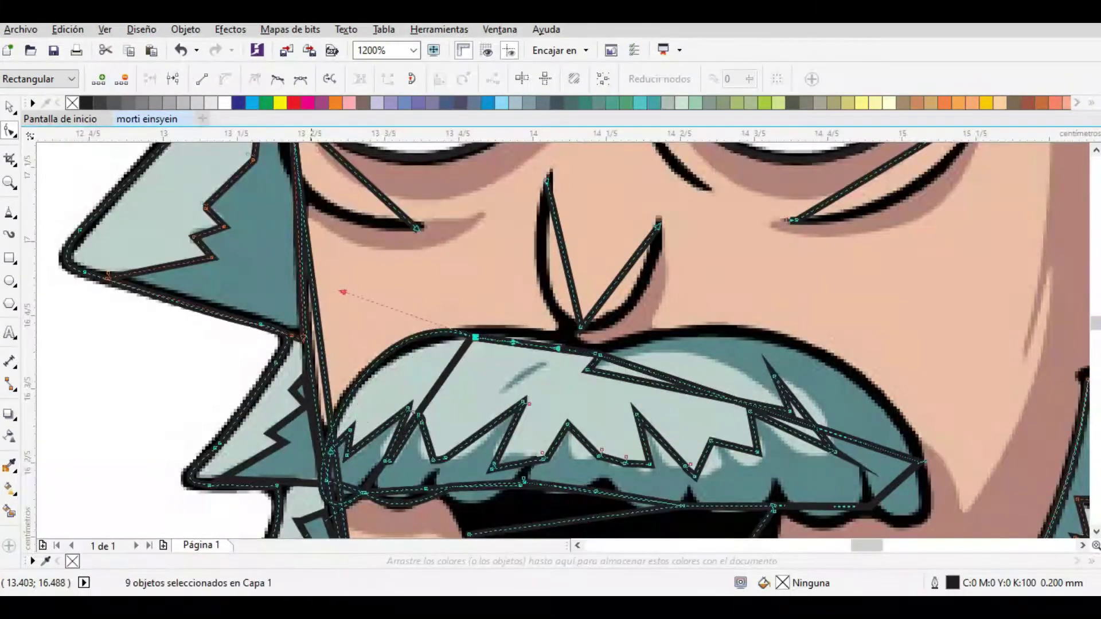
# Bend the moustache highlight's upper right edge into an arc and curve the moustache outline around its right tip.
pyautogui.scroll(-3, 324, 432)
pyautogui.scroll(3, 262, 353)
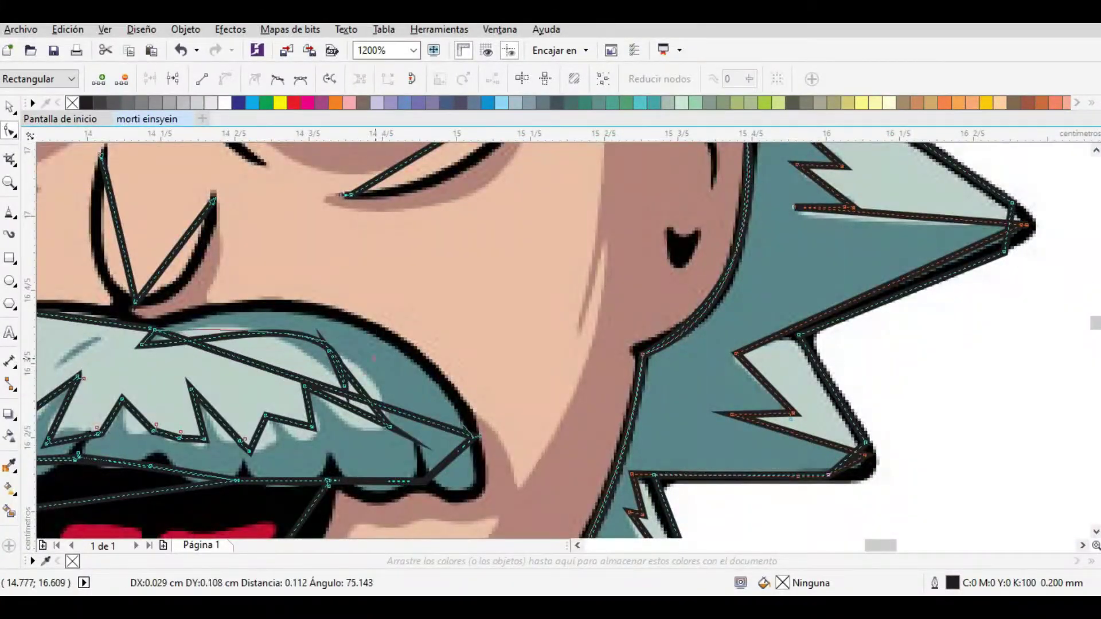
pyautogui.moveTo(366, 328); pyautogui.dragTo(365, 328)
pyautogui.scroll(2, 476, 436)
pyautogui.scroll(-2, 476, 436)
pyautogui.click(478, 436)
pyautogui.scroll(-2, 402, 258)
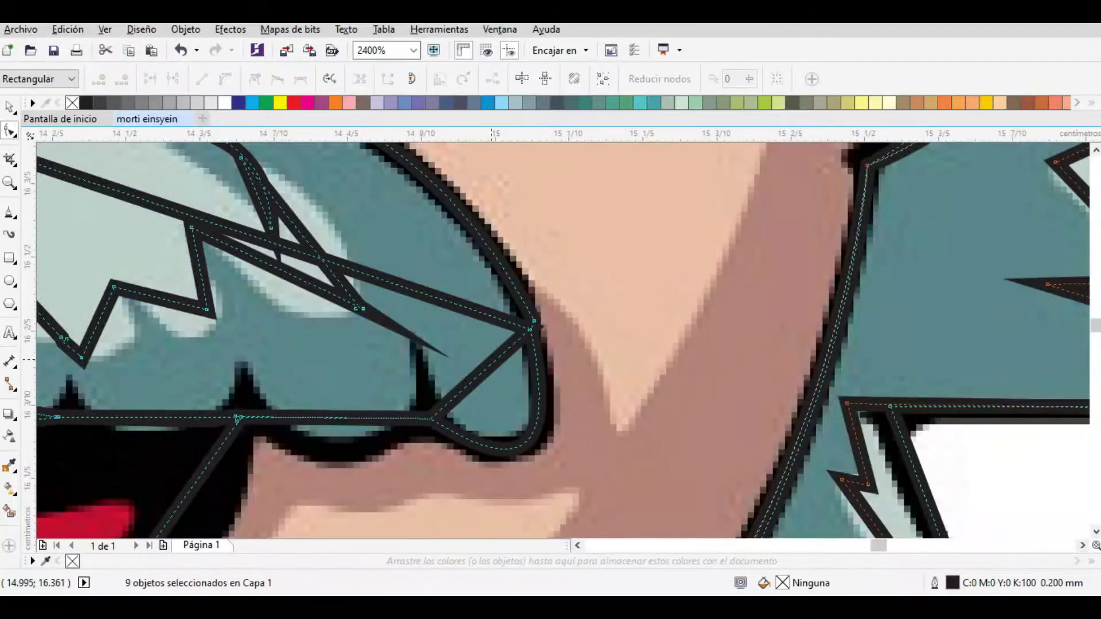
# Curve the moustache scallop beside the mouth and the mouth outline's right side down to the tongue.
pyautogui.scroll(-5, 520, 434)
pyautogui.scroll(5, 549, 336)
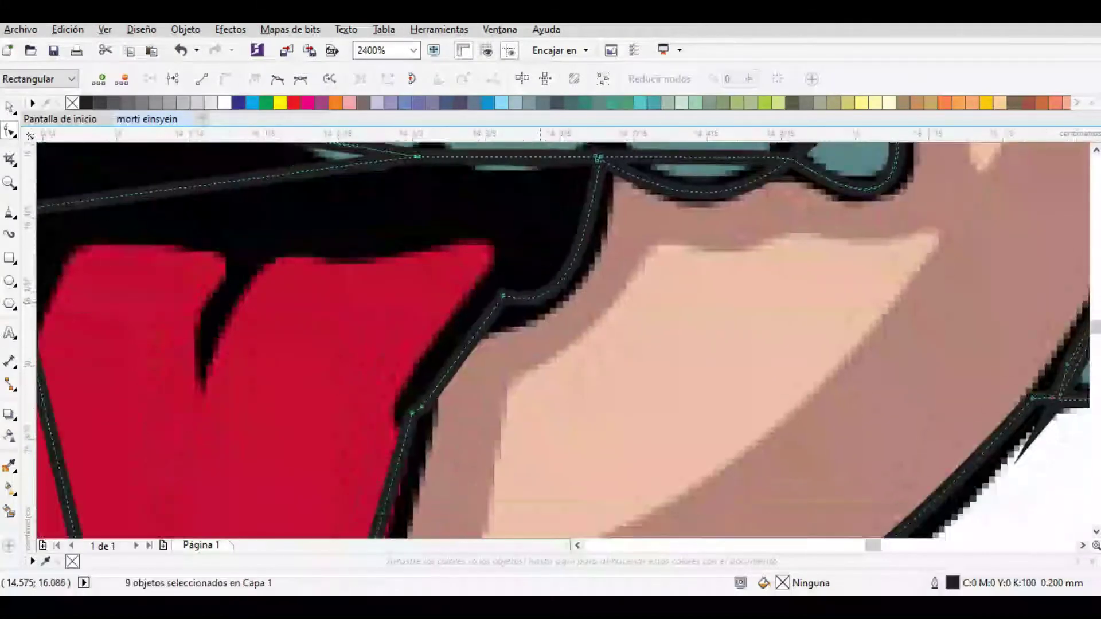
pyautogui.scroll(-3, 453, 358)
pyautogui.moveTo(451, 363); pyautogui.dragTo(466, 341)
pyautogui.scroll(2, 462, 347)
pyautogui.scroll(-3, 309, 347)
pyautogui.scroll(4, 344, 350)
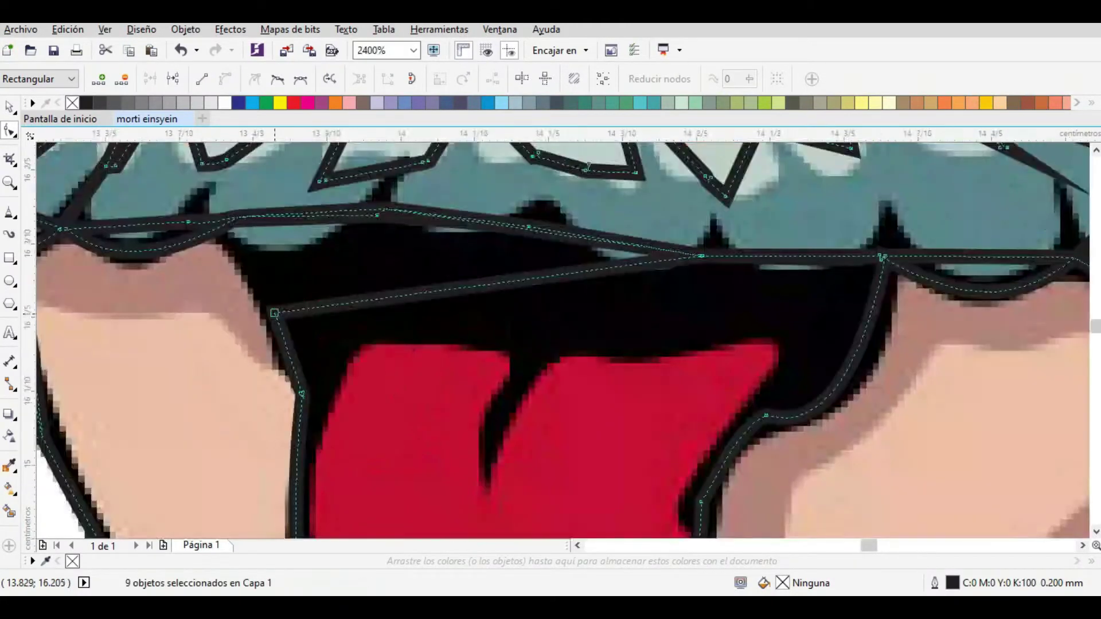
pyautogui.scroll(-3, 367, 352)
pyautogui.scroll(2, 383, 357)
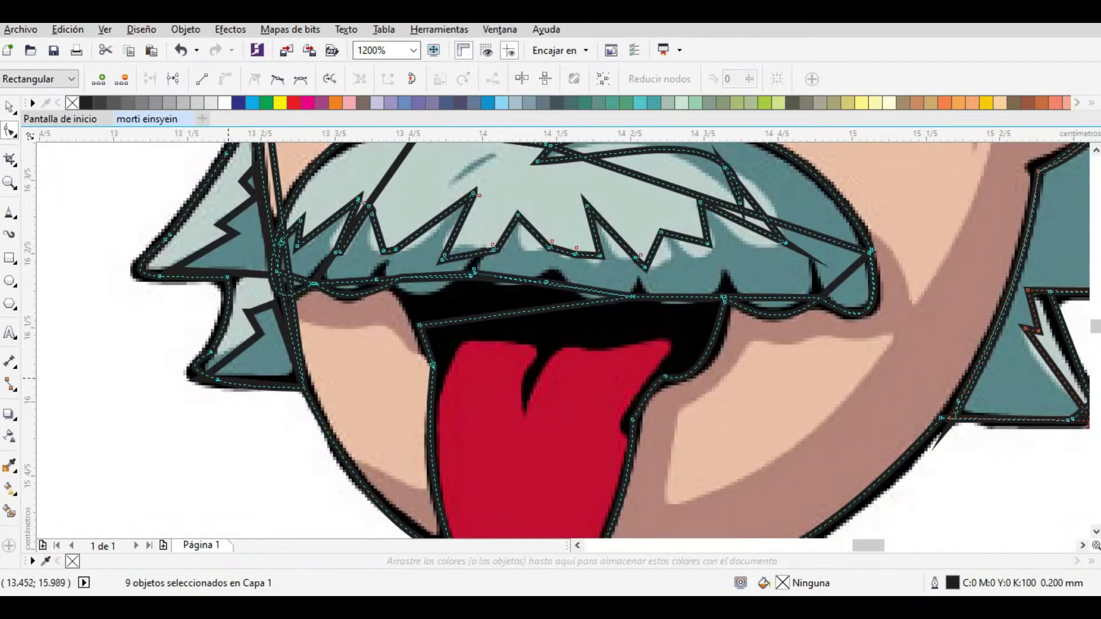
pyautogui.scroll(3, 229, 373)
pyautogui.scroll(-2, 264, 344)
pyautogui.hotkey('ctrl', 'z')
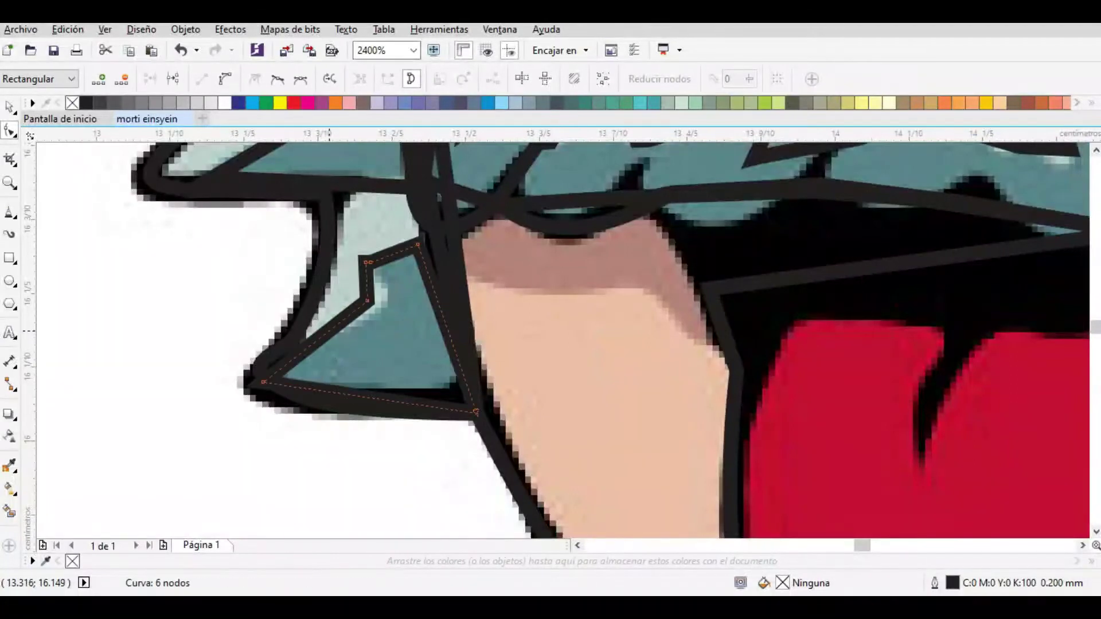
pyautogui.scroll(3, 550, 344)
pyautogui.scroll(-4, 516, 316)
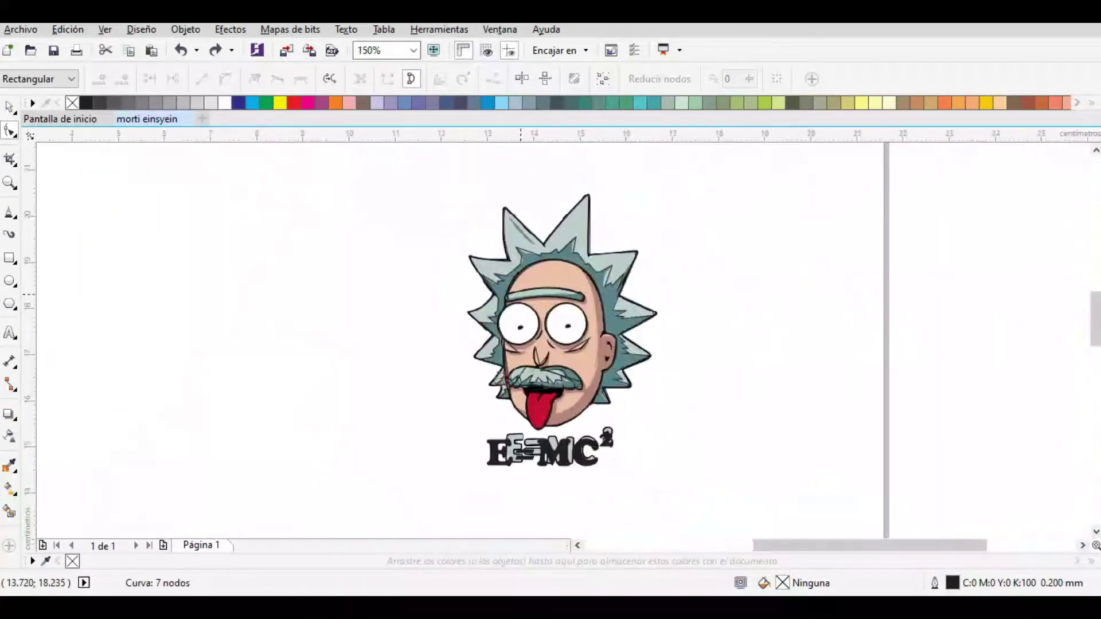
# Bend the dark hair shading's inner edges above the forehead to follow the image.
pyautogui.scroll(4, 516, 298)
pyautogui.click(524, 294)
pyautogui.moveTo(525, 295); pyautogui.dragTo(516, 305)
pyautogui.hscroll(5, 550, 344)
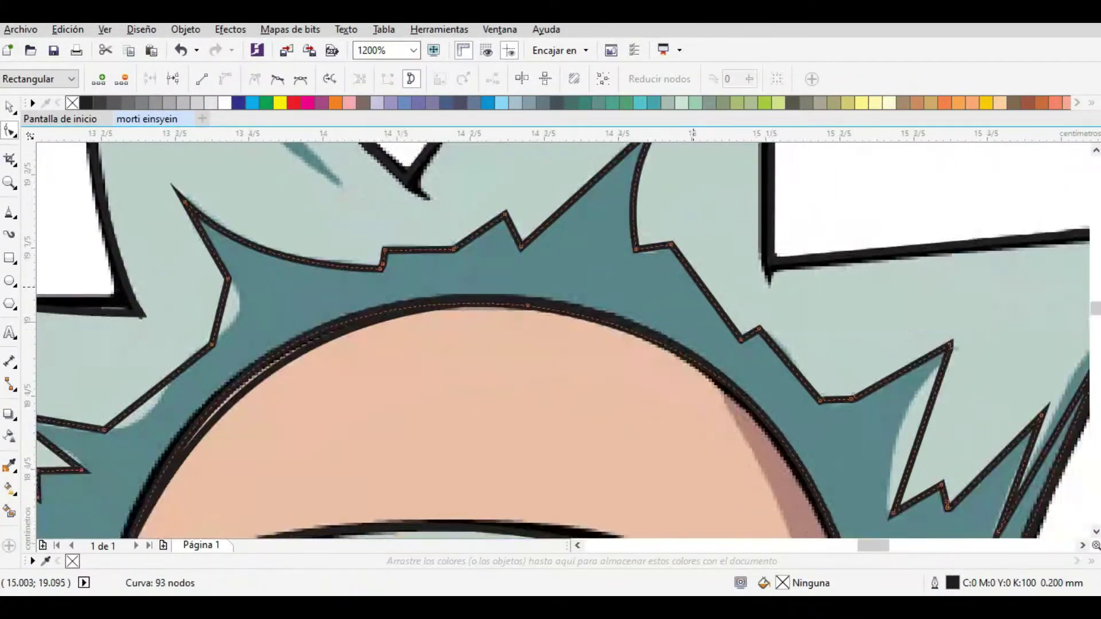
# Round the tips of the hair spikes on the head's right side and curve the shading edges inside them.
pyautogui.scroll(-3, 551, 344)
pyautogui.scroll(3, 551, 344)
pyautogui.hscroll(2, 550, 344)
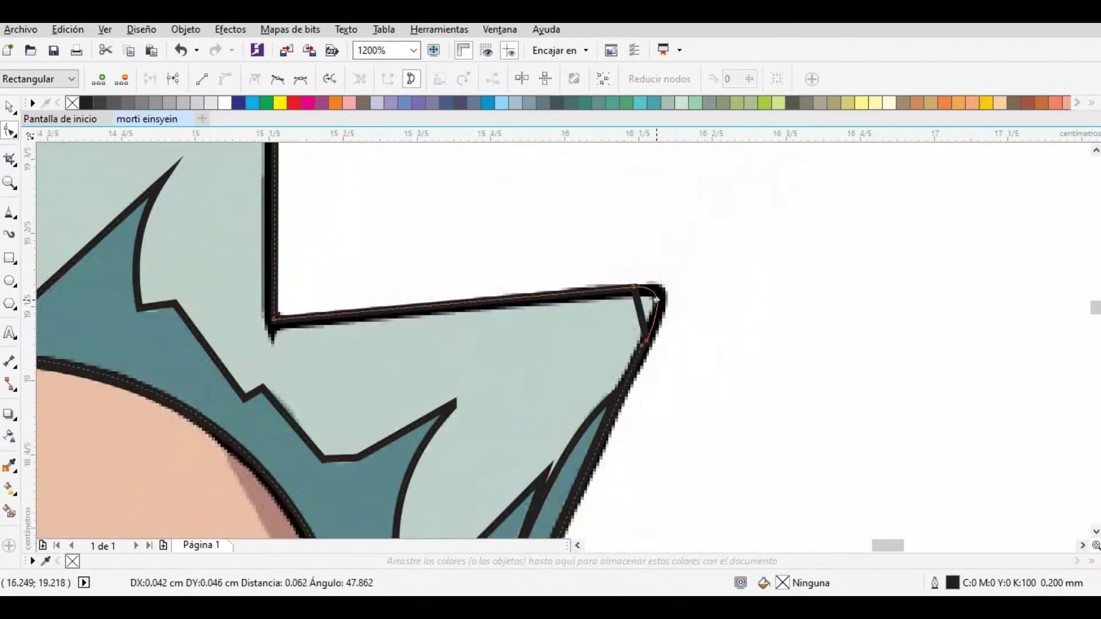
pyautogui.scroll(-5, 550, 344)
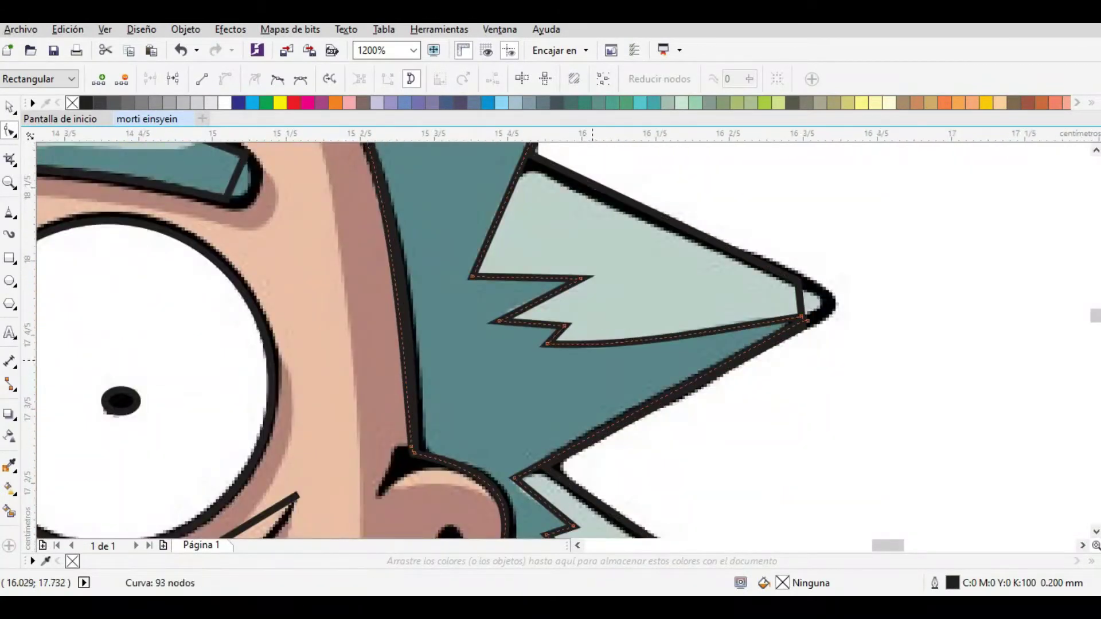
pyautogui.scroll(-4, 551, 344)
pyautogui.scroll(5, 550, 315)
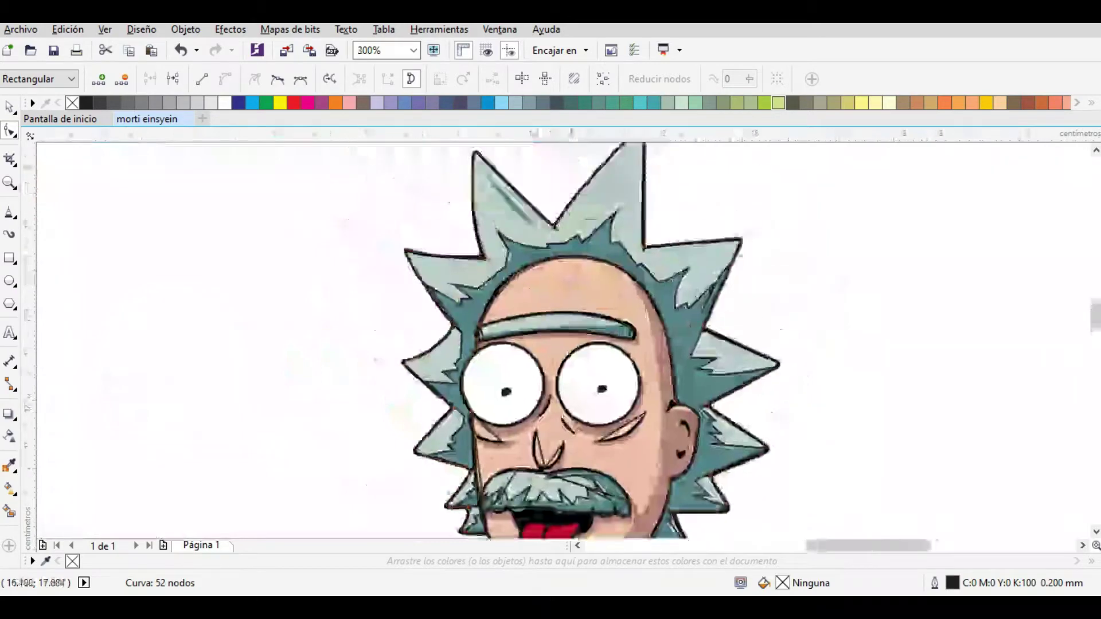
# Curve the jagged edges of the dark shading inside the hair spikes on the head's left side.
pyautogui.scroll(2, 550, 344)
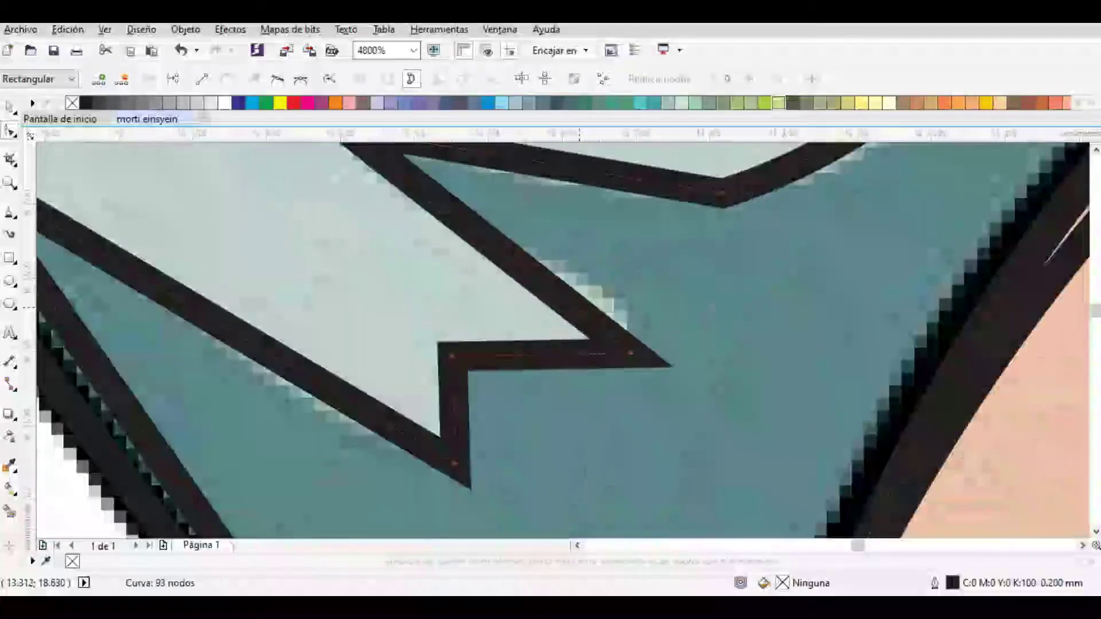
pyautogui.scroll(-2, 550, 344)
pyautogui.scroll(2, 551, 344)
pyautogui.scroll(-2, 551, 345)
pyautogui.scroll(4, 551, 344)
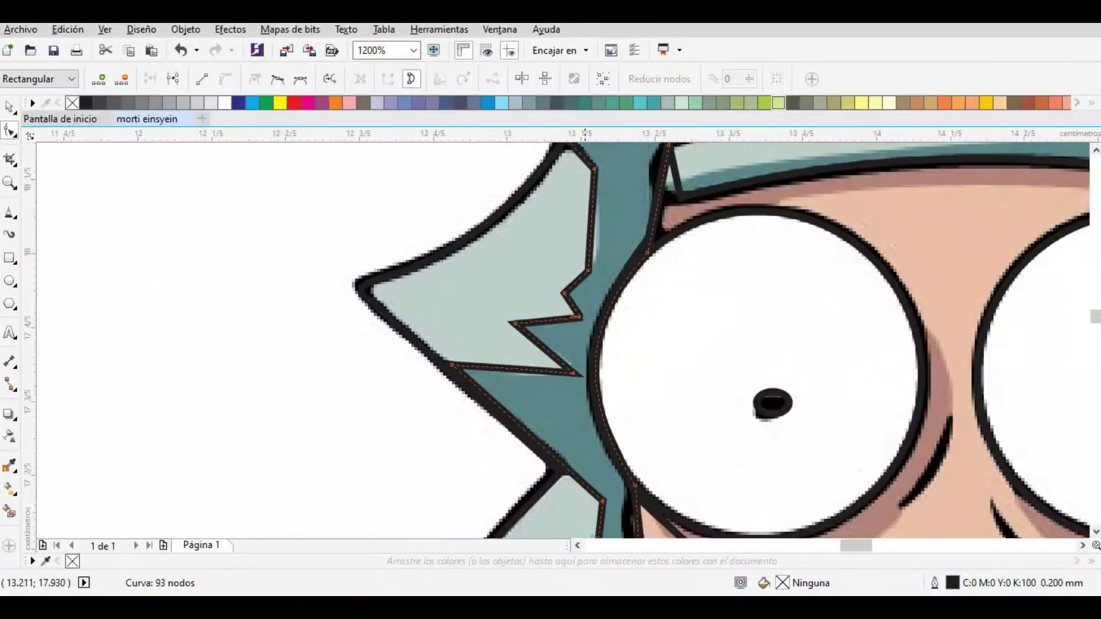
pyautogui.scroll(-2, 551, 344)
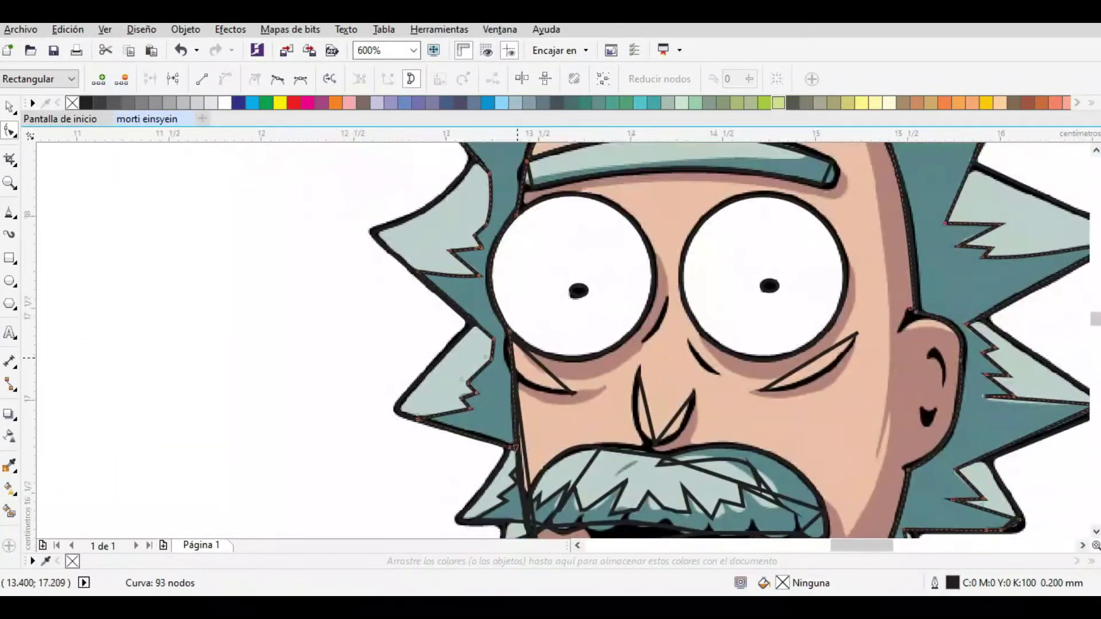
# Bend the hair shading's edge below the left eye and curve the wrinkle lines under both eyes.
pyautogui.scroll(2, 550, 344)
pyautogui.click(481, 338)
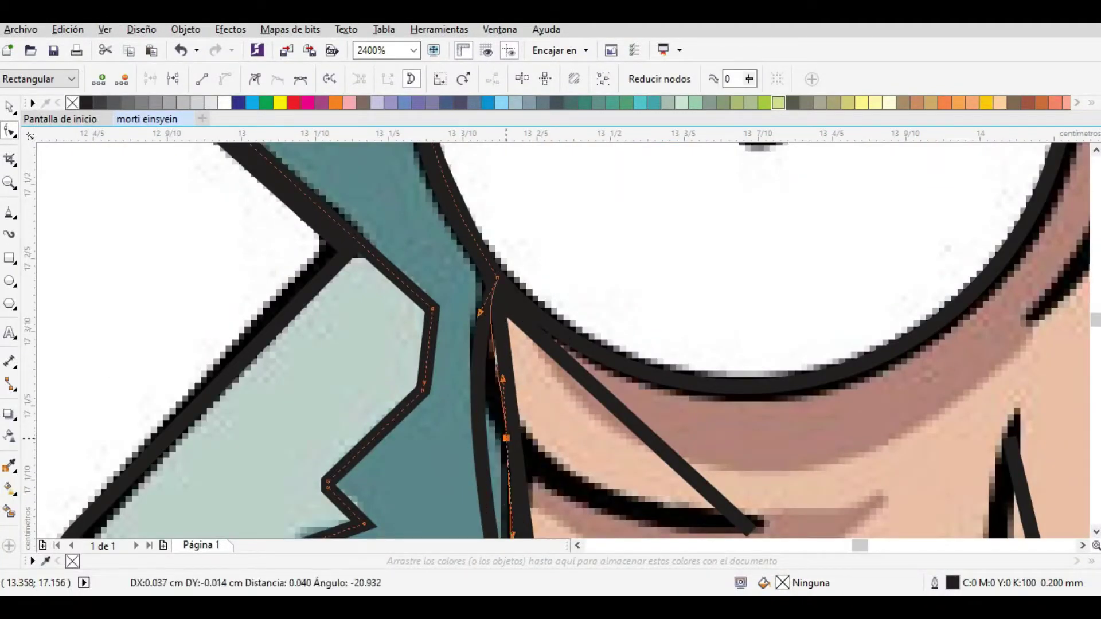
pyautogui.moveTo(546, 525); pyautogui.dragTo(531, 419)
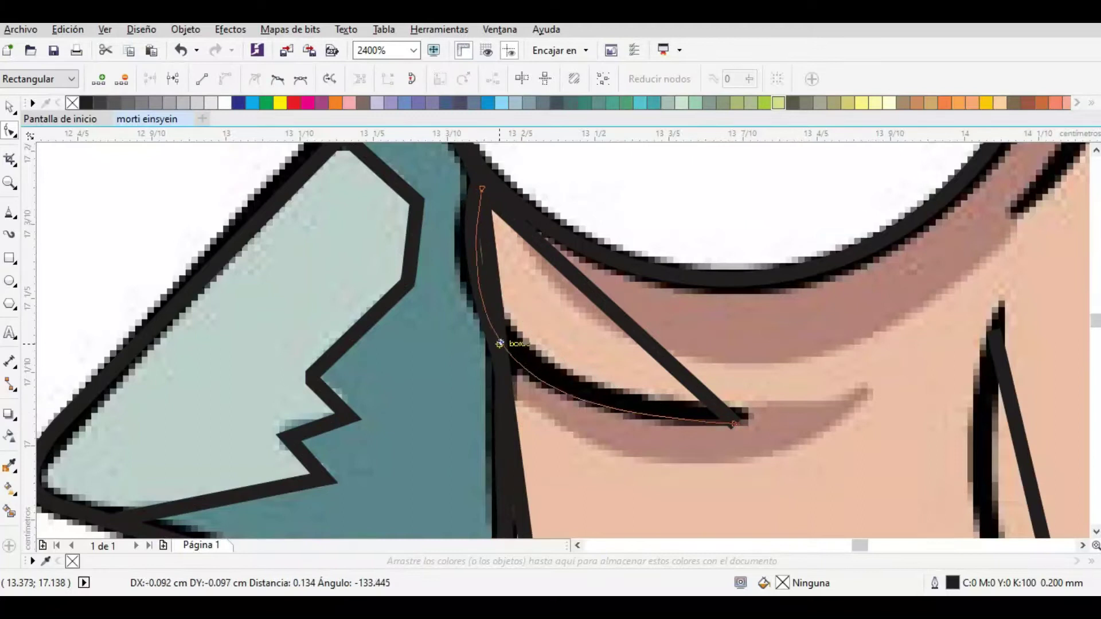
pyautogui.scroll(-1, 551, 344)
pyautogui.scroll(1, 550, 344)
pyautogui.scroll(-1, 550, 345)
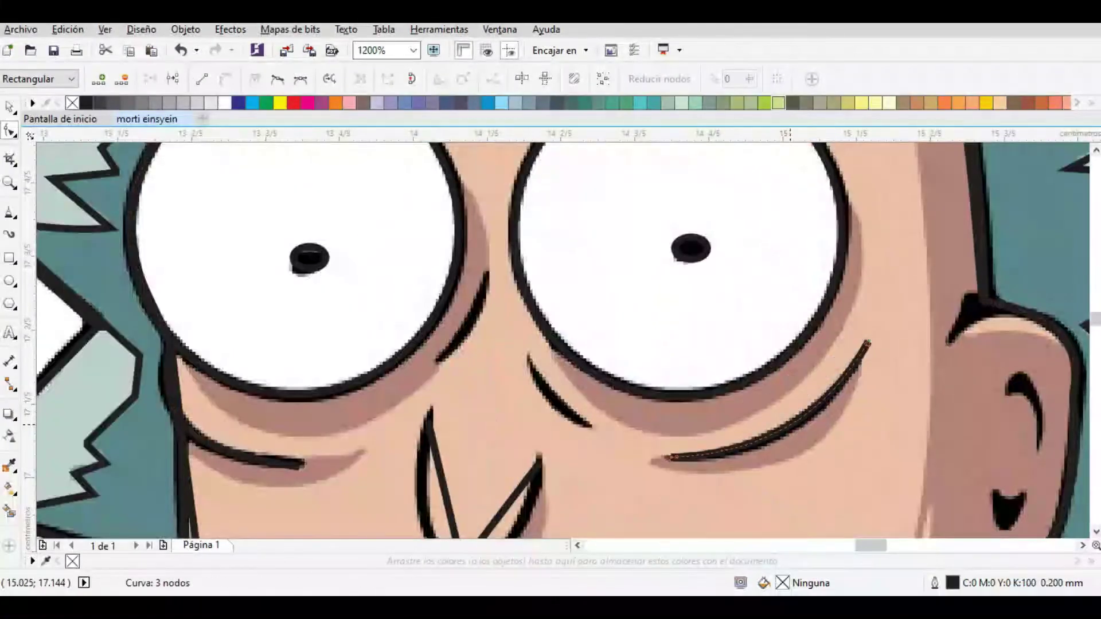
# Bend the nose's straight lines into a rounded U shape that follows the image.
pyautogui.scroll(-1, 639, 160)
pyautogui.scroll(1, 567, 340)
pyautogui.scroll(-1, 511, 357)
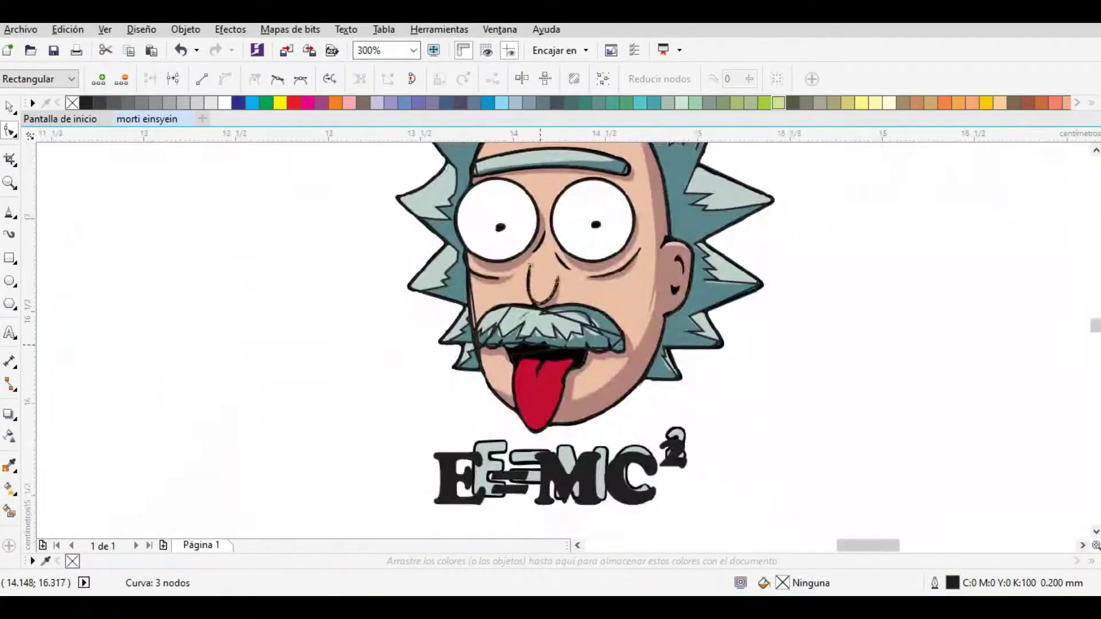
# Bend the middle of the moustache highlight's lower edge into rounded scallops.
pyautogui.scroll(3, 445, 348)
pyautogui.click(445, 348)
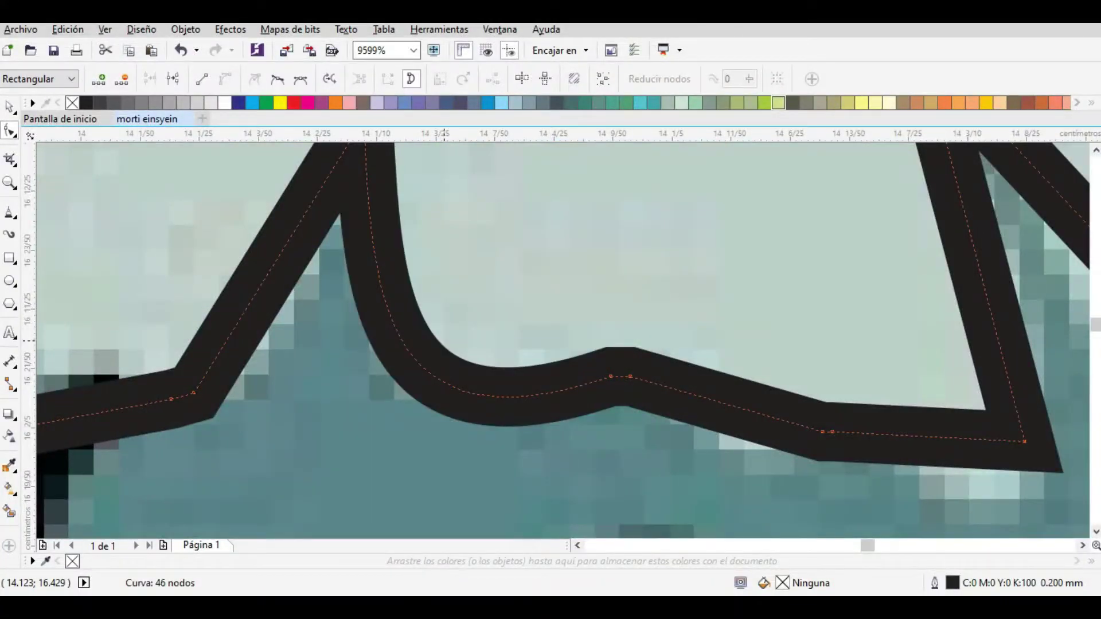
pyautogui.scroll(-3, 445, 344)
pyautogui.scroll(3, 556, 319)
pyautogui.scroll(-1, 564, 332)
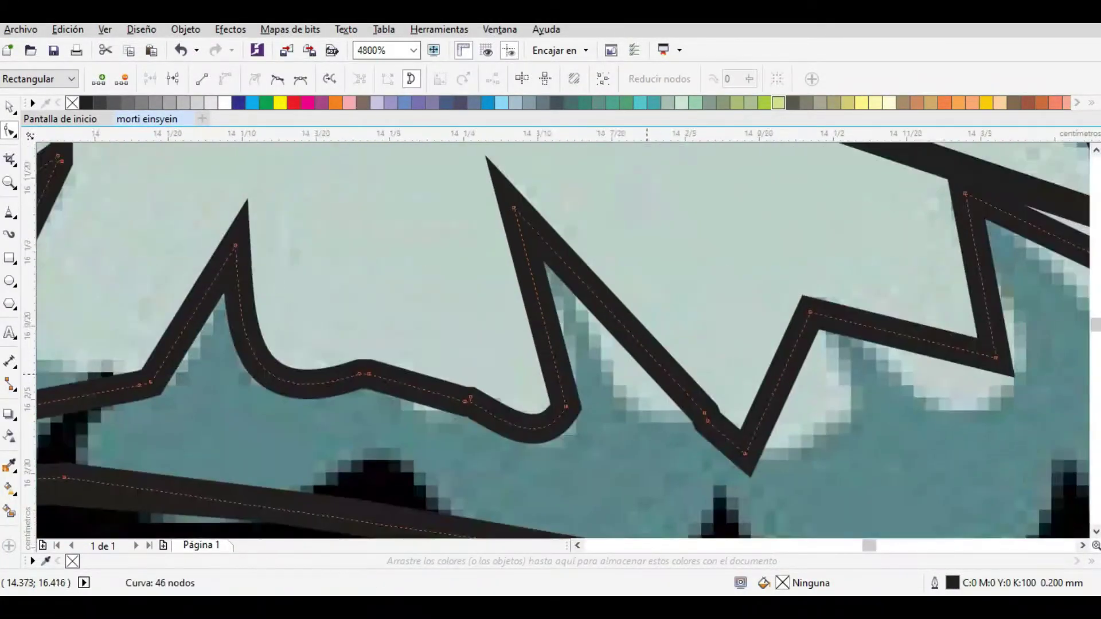
pyautogui.moveTo(640, 391); pyautogui.dragTo(641, 390)
pyautogui.hscroll(3, 720, 381)
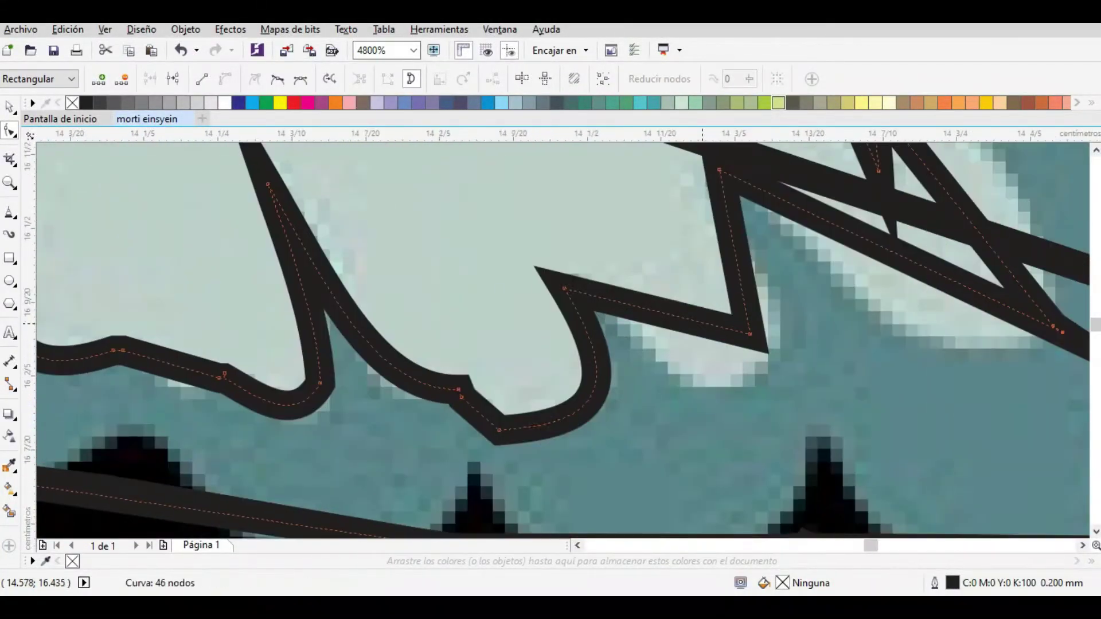
# Curve the right-hand tufts of the moustache highlight to follow their rounded contours.
pyautogui.scroll(-2, 701, 344)
pyautogui.scroll(1, 604, 373)
pyautogui.moveTo(591, 392); pyautogui.dragTo(604, 372)
pyautogui.scroll(-1, 574, 344)
pyautogui.scroll(2, 574, 344)
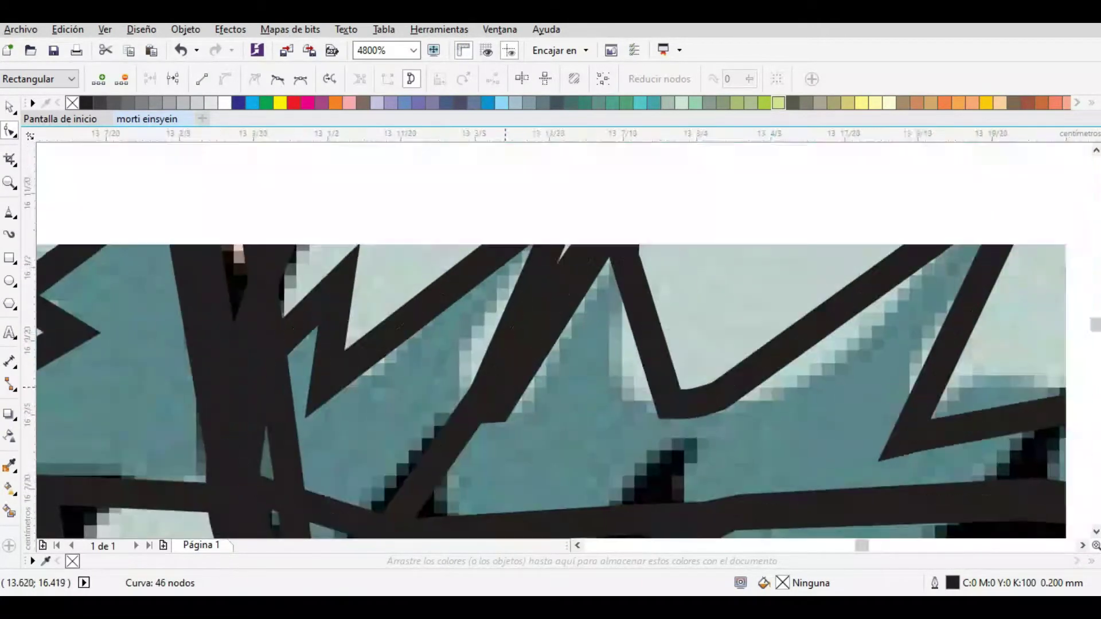
# Curve the left-hand tufts along the moustache highlight's lower edge.
pyautogui.scroll(-2, 855, 301)
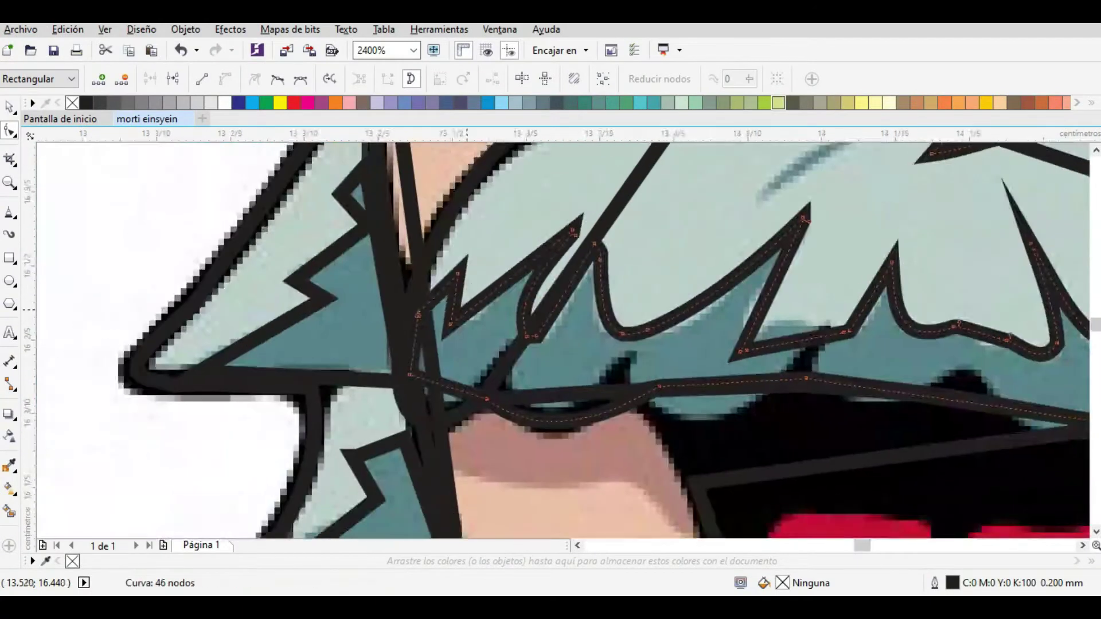
pyautogui.scroll(1, 422, 282)
pyautogui.scroll(-1, 455, 349)
pyautogui.scroll(1, 454, 350)
pyautogui.moveTo(455, 349); pyautogui.dragTo(448, 333)
pyautogui.scroll(-1, 422, 350)
pyautogui.scroll(1, 422, 350)
pyautogui.click(422, 351)
# Bend the mouth outline's upper left side up to the moustache and round the highlight tuft above it.
pyautogui.scroll(-1, 646, 361)
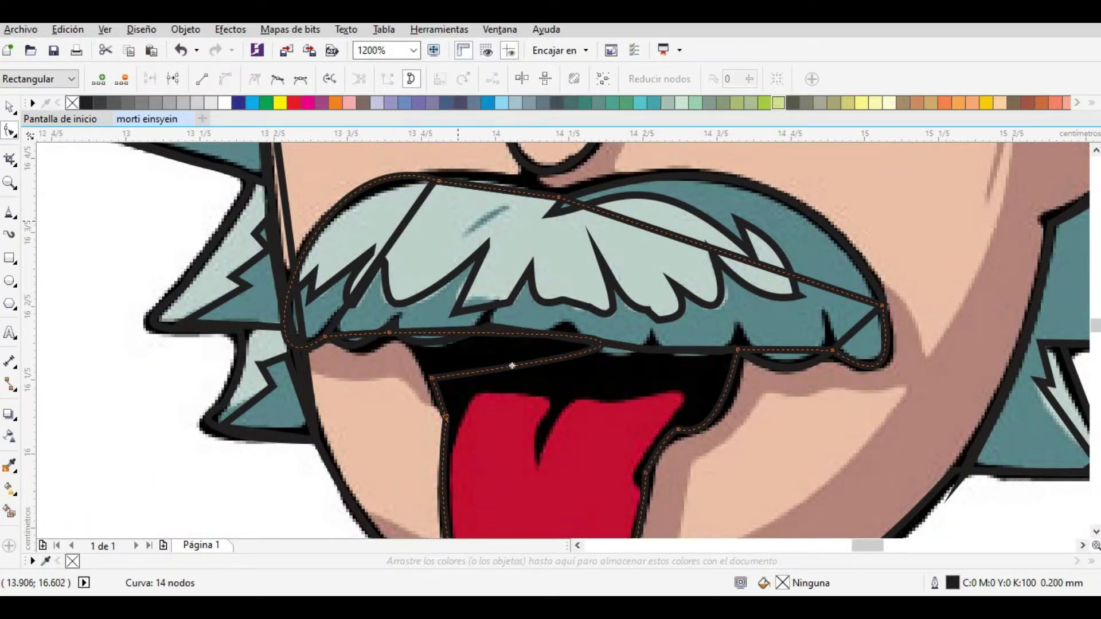
pyautogui.scroll(-1, 459, 229)
pyautogui.scroll(1, 459, 229)
pyautogui.click(458, 229)
pyautogui.scroll(2, 465, 241)
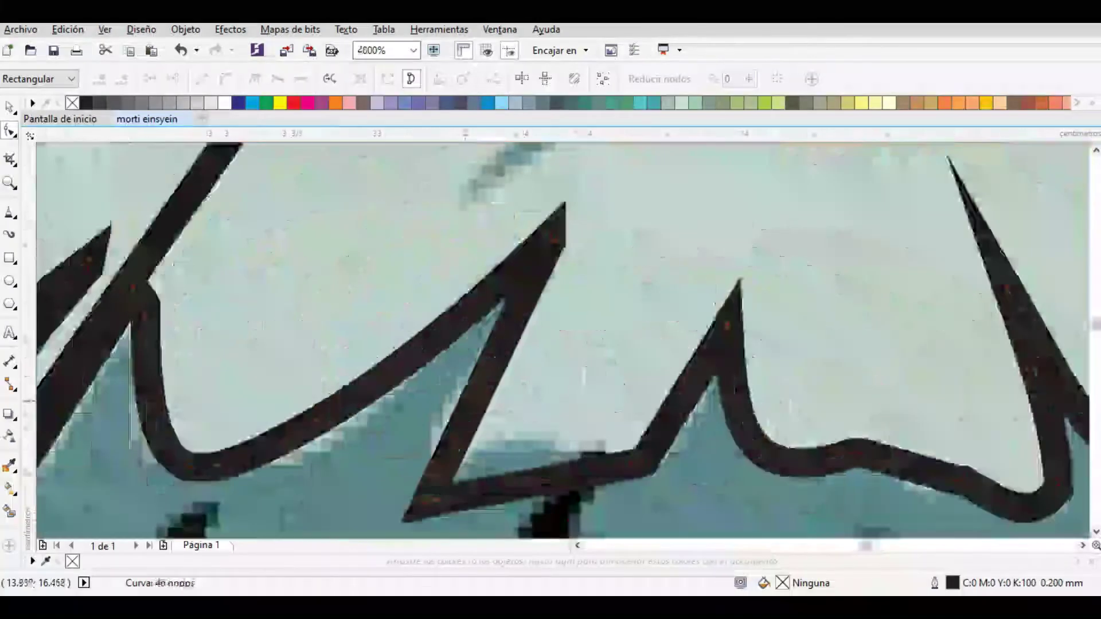
# Bend the dark moustache shading's lower edge into scallops above the mouth.
pyautogui.scroll(-2, 466, 241)
pyautogui.click(478, 310)
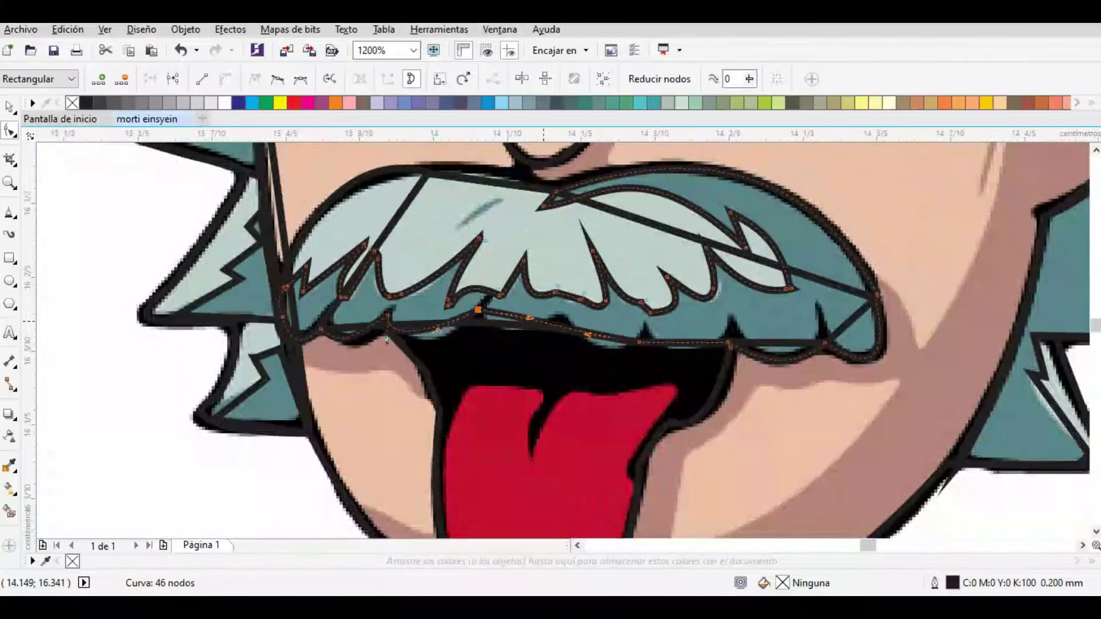
pyautogui.scroll(2, 543, 321)
pyautogui.moveTo(580, 310); pyautogui.dragTo(582, 308)
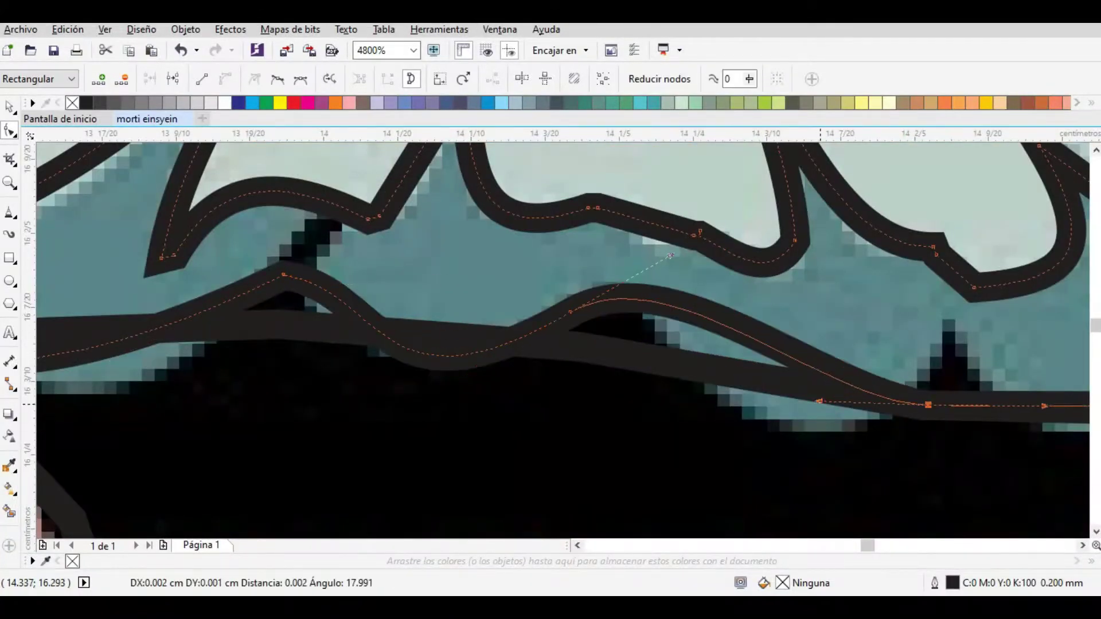
# Bend the mouth-and-moustache outline's right scallop and its straight upper right line to follow the moustache.
pyautogui.scroll(-2, 497, 338)
pyautogui.scroll(1, 497, 338)
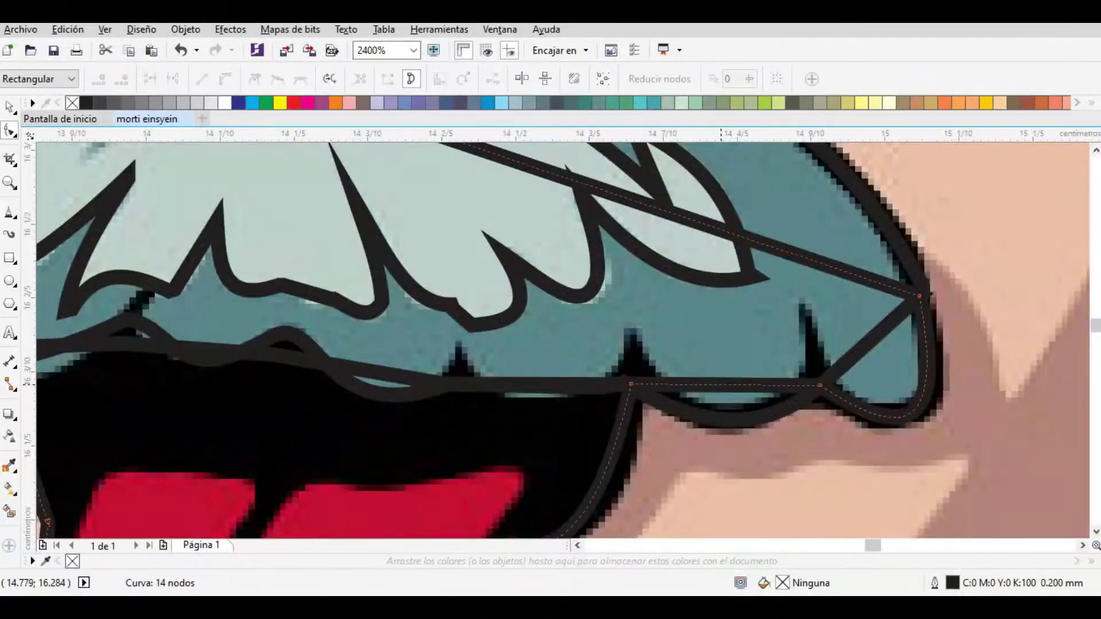
pyautogui.moveTo(733, 410); pyautogui.dragTo(570, 453)
pyautogui.scroll(-1, 586, 310)
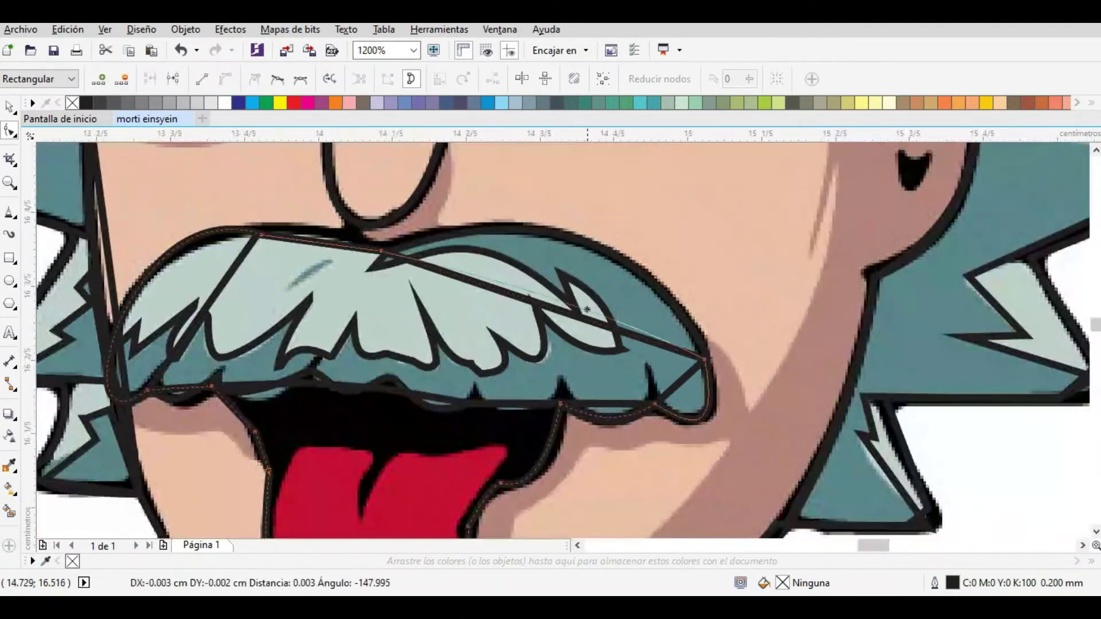
pyautogui.hotkey('ctrl', 'z')
pyautogui.scroll(-1, 558, 324)
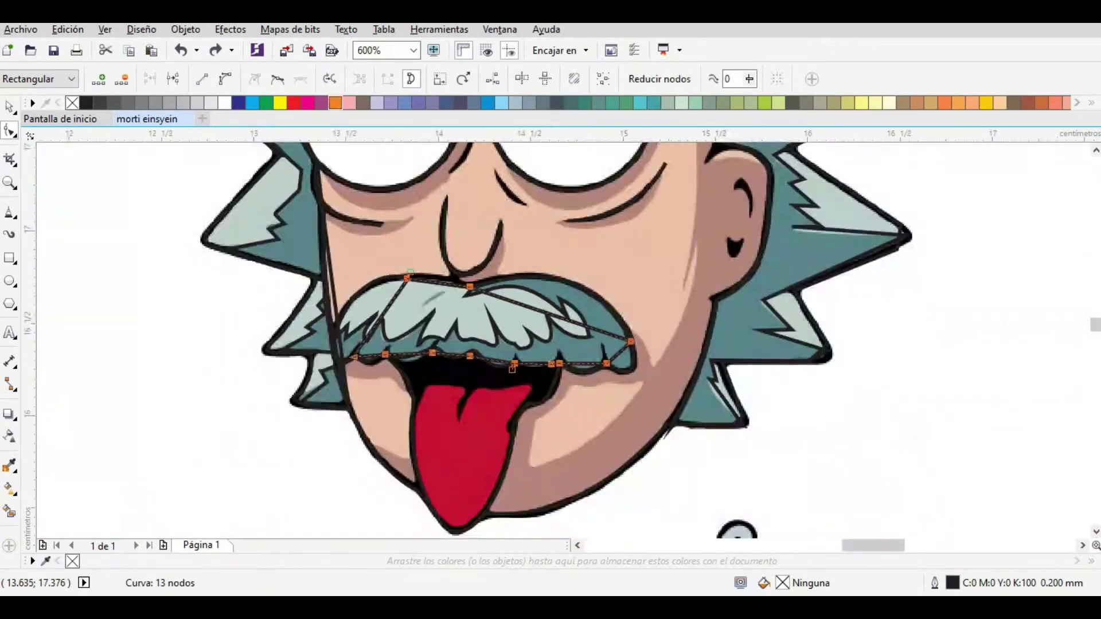
# Curve the remaining straight moustache outline around its left side and along its upper right edge.
pyautogui.scroll(1, 391, 323)
pyautogui.click(379, 287)
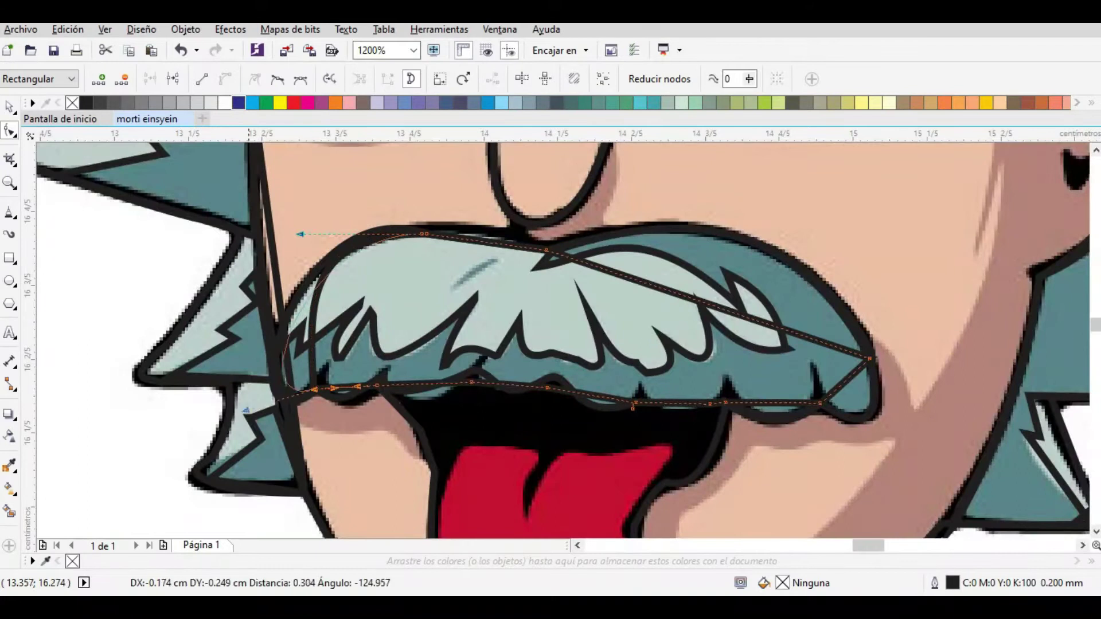
pyautogui.scroll(-1, 300, 235)
pyautogui.scroll(1, 416, 190)
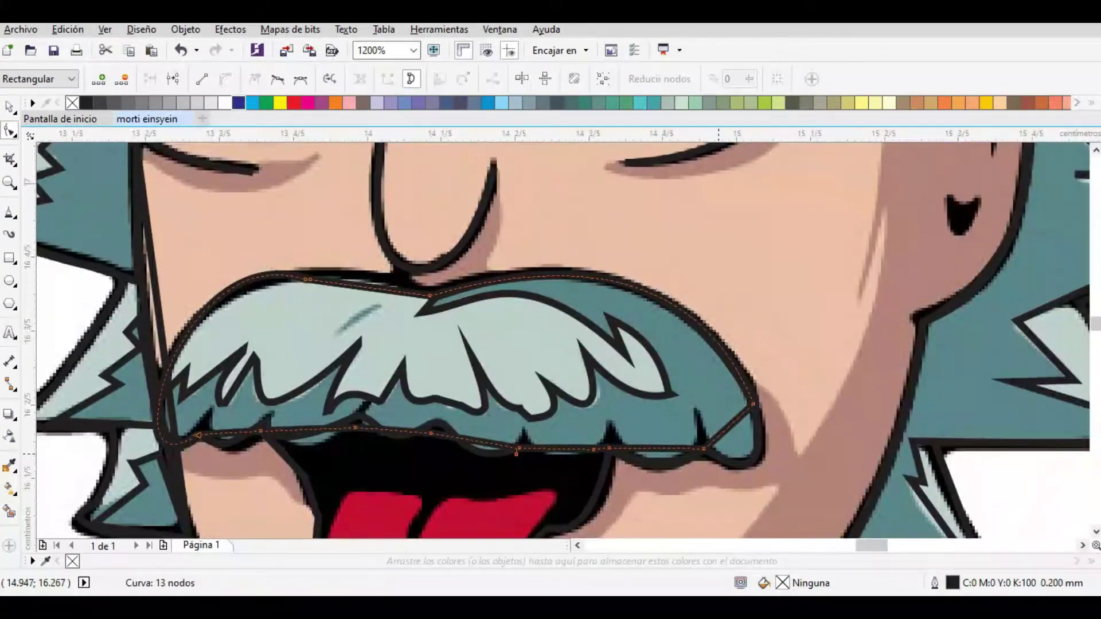
# Bend that moustache outline's lower edge into scallops from the right tip across the mouth.
pyautogui.scroll(1, 516, 448)
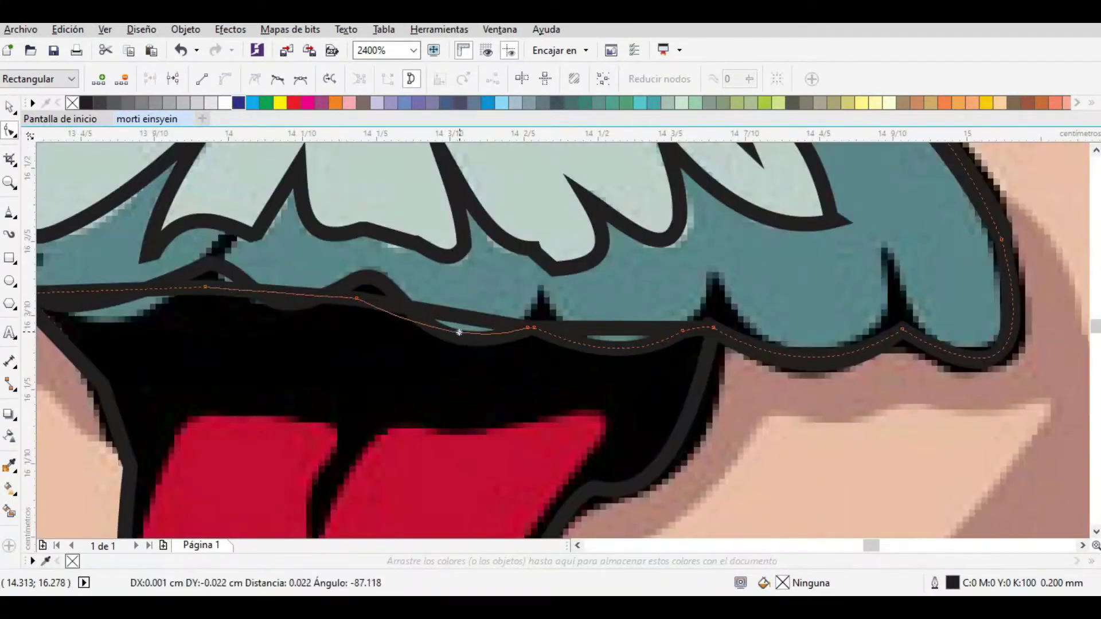
pyautogui.scroll(1, 451, 371)
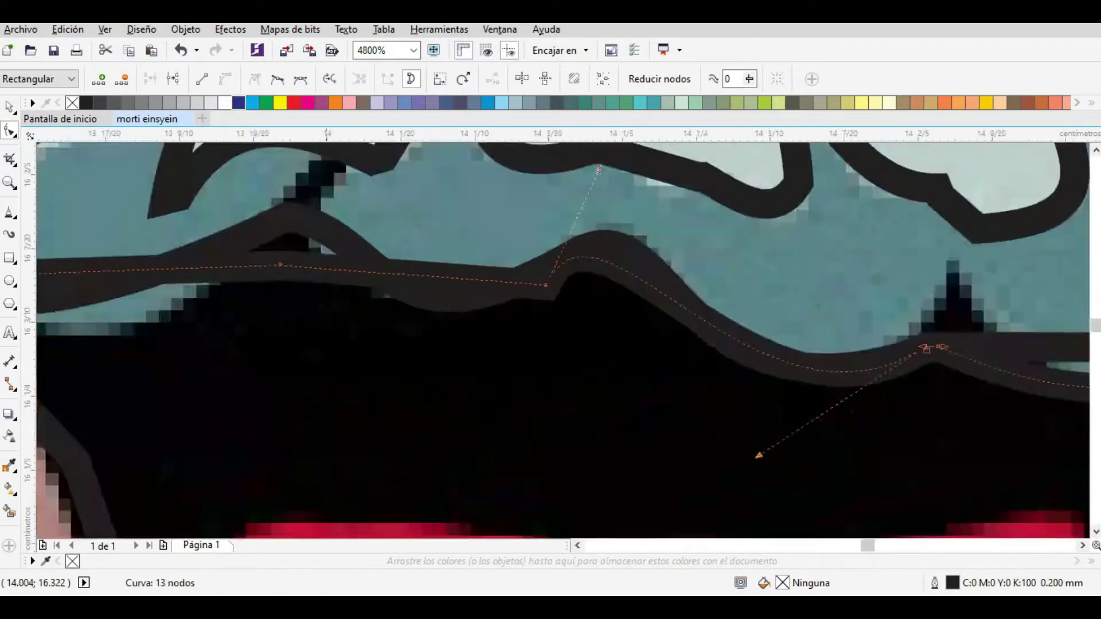
pyautogui.scroll(-2, 412, 331)
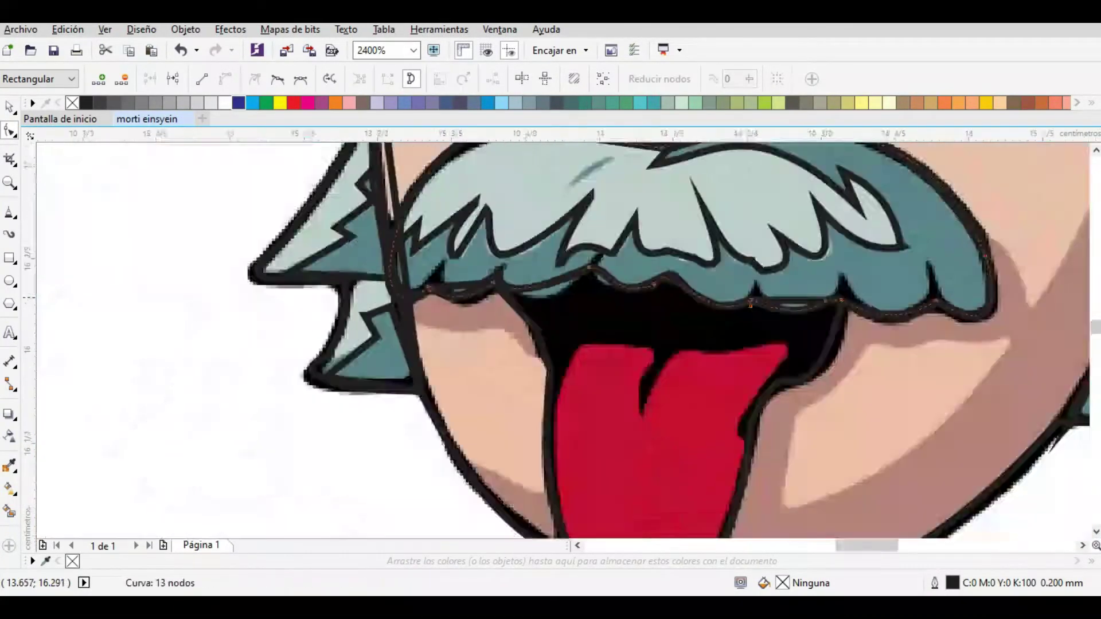
# Bend the mouth outline's left scallop and curve the moustache outline's top edge to follow the image.
pyautogui.scroll(2, 457, 282)
pyautogui.moveTo(458, 282); pyautogui.dragTo(459, 263)
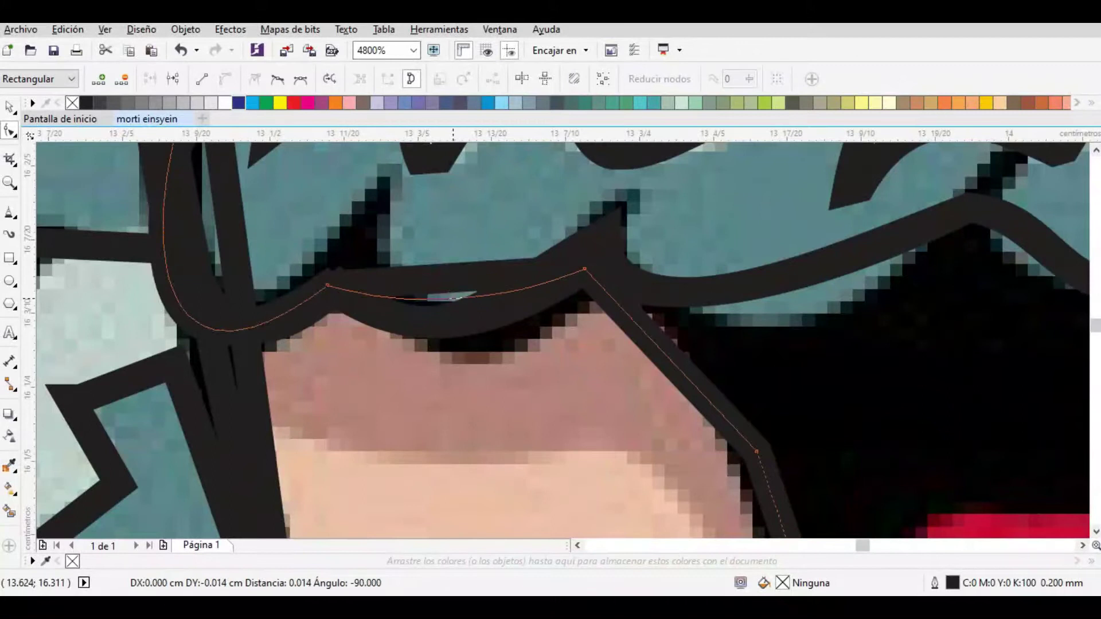
pyautogui.scroll(-2, 459, 269)
pyautogui.click(351, 274)
pyautogui.scroll(-2, 351, 275)
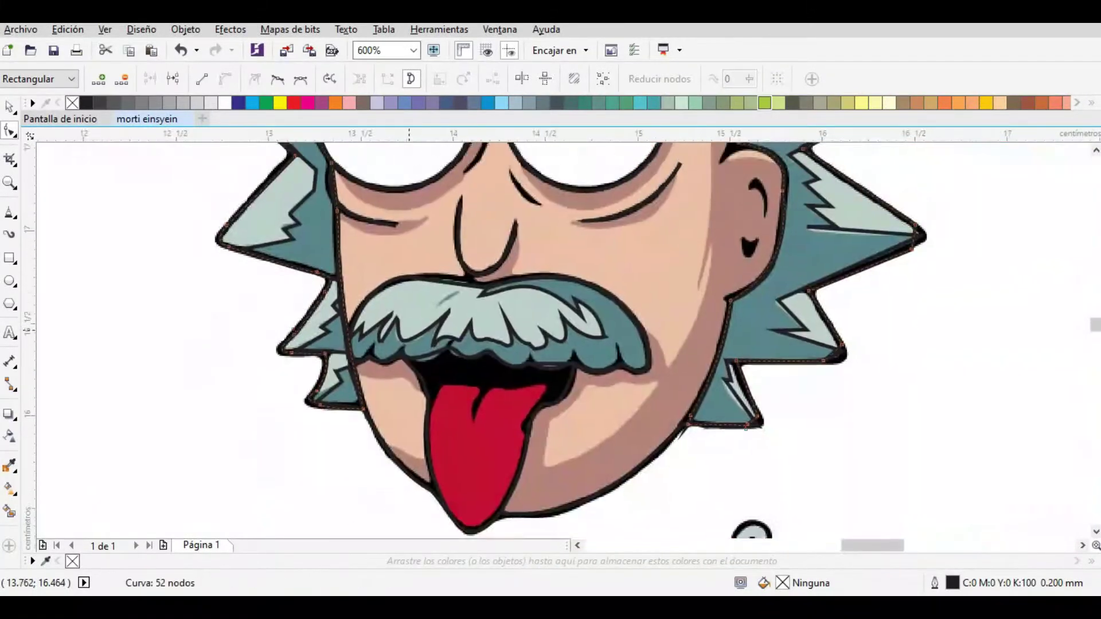
pyautogui.scroll(3, 486, 269)
pyautogui.moveTo(480, 285); pyautogui.dragTo(486, 265)
pyautogui.scroll(-1, 485, 270)
pyautogui.scroll(-4, 486, 265)
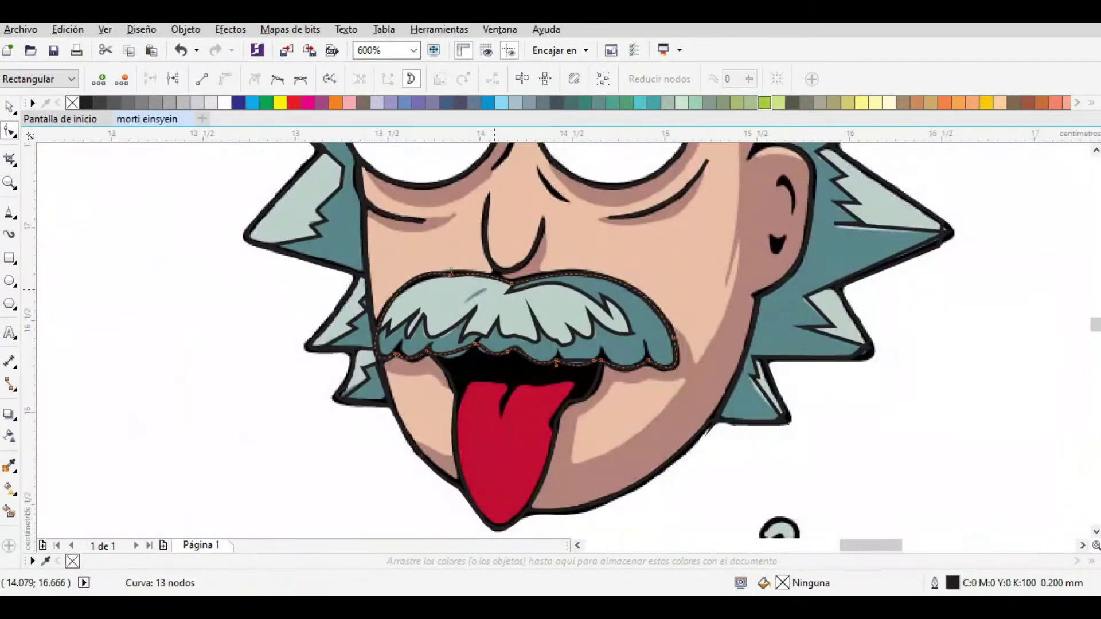
# Move the reference image beside the traced drawing and enlarge both until the drawing fills the page.
pyautogui.press('space')
pyautogui.moveTo(362, 270); pyautogui.dragTo(615, 271)
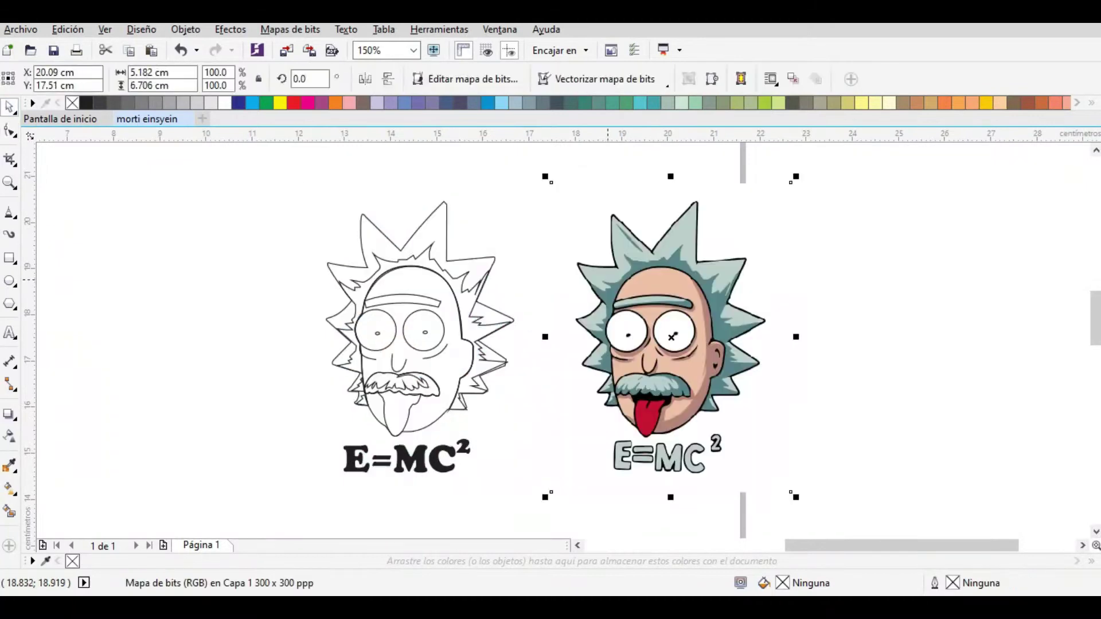
pyautogui.scroll(-4, 600, 287)
pyautogui.hotkey('ctrl', 'a')
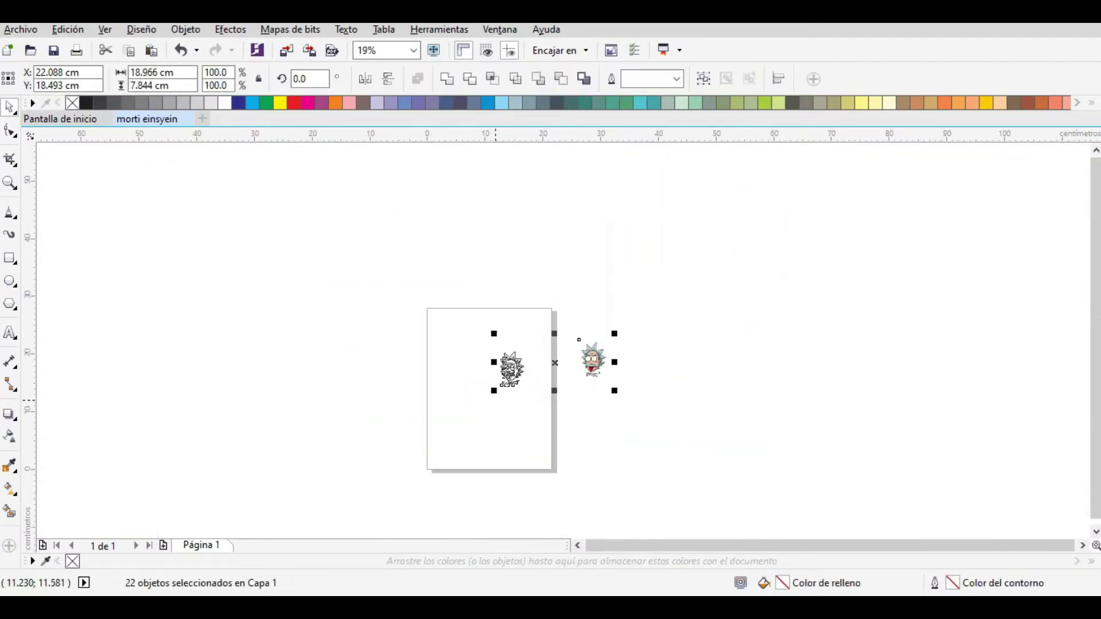
pyautogui.scroll(-2, 671, 352)
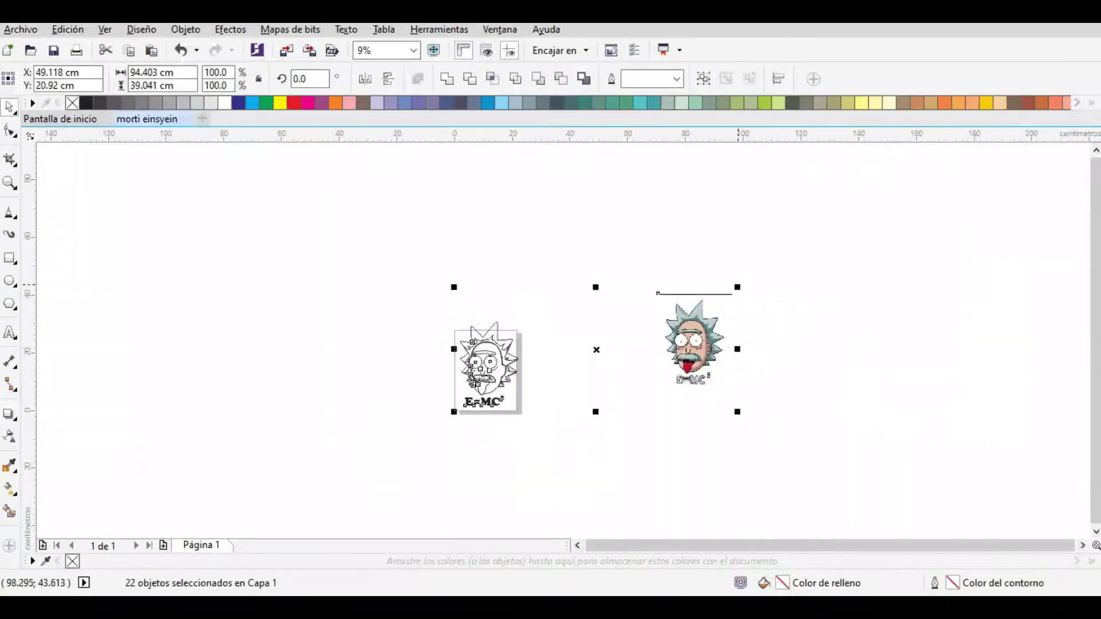
pyautogui.scroll(3, 551, 344)
pyautogui.scroll(-2, 550, 344)
pyautogui.moveTo(472, 263); pyautogui.dragTo(553, 401)
# Set the outline width of all the traced curves to 1.5 mm.
pyautogui.moveTo(386, 241); pyautogui.dragTo(521, 447)
pyautogui.click(677, 79)
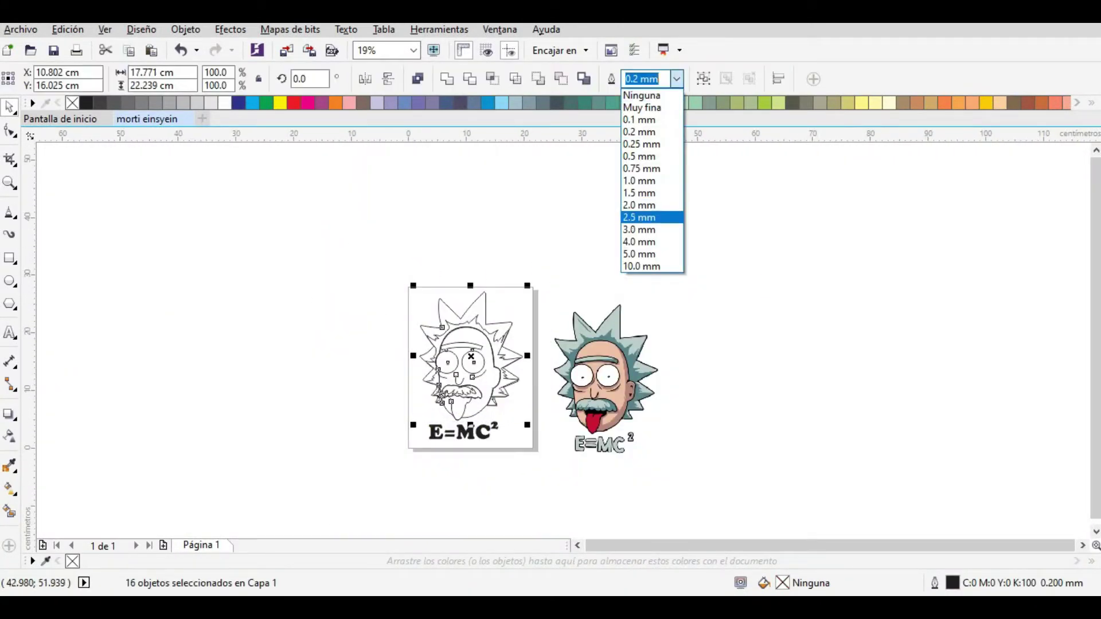
pyautogui.click(636, 214)
pyautogui.click(676, 79)
pyautogui.click(647, 242)
pyautogui.click(677, 79)
pyautogui.click(647, 254)
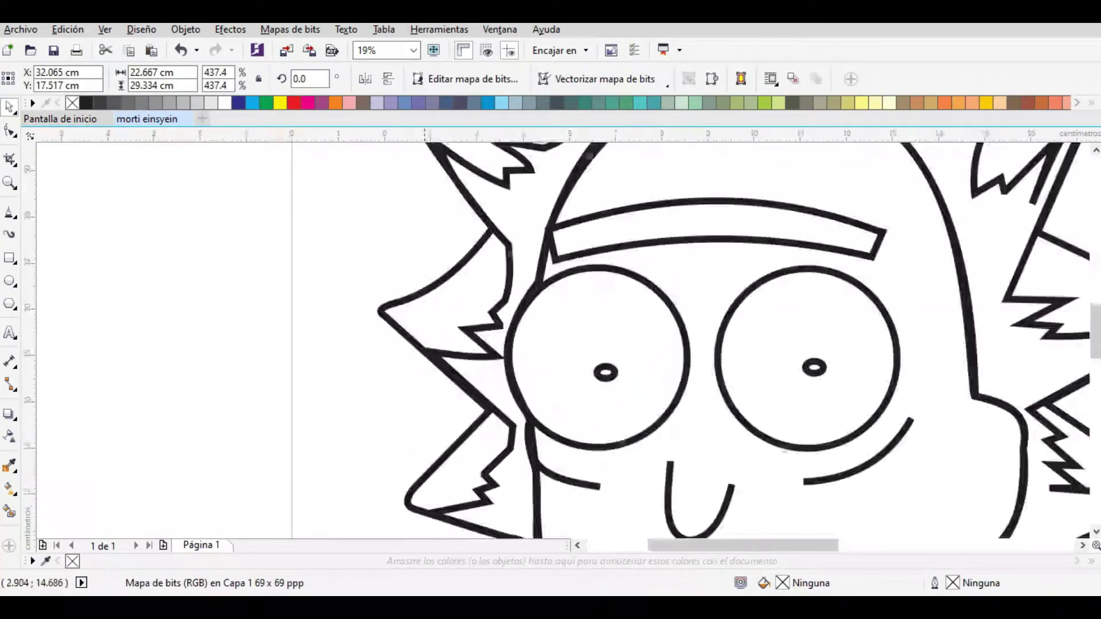
# Round off the eyebrow outline's right and left ends by bending its short end lines into curves.
pyautogui.scroll(-3, 769, 344)
pyautogui.scroll(6, 698, 320)
pyautogui.click(648, 317)
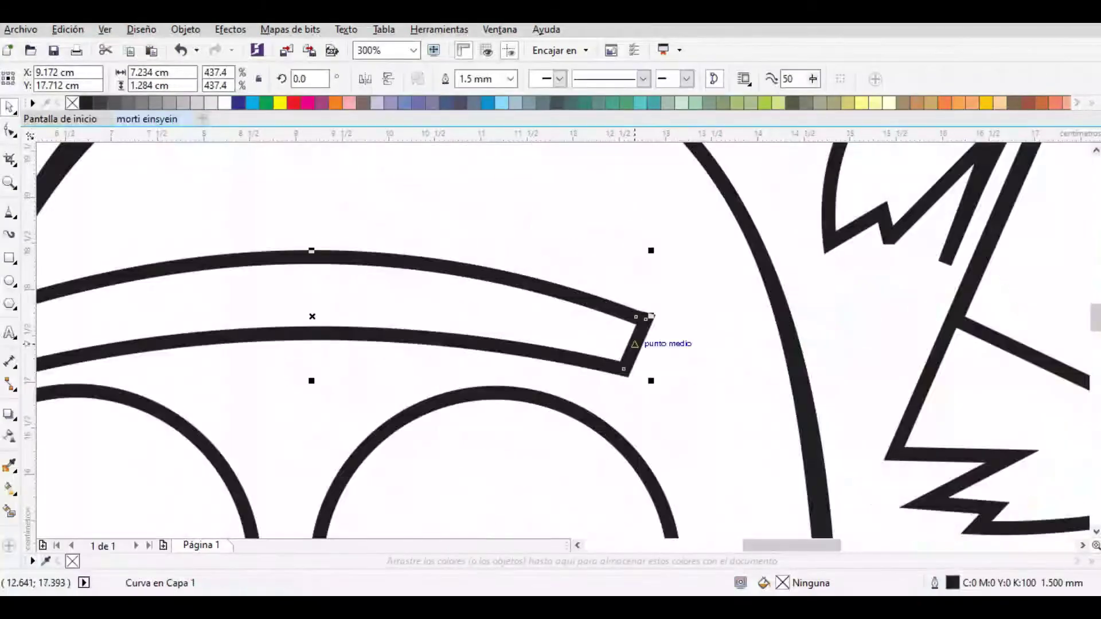
pyautogui.press('F10')
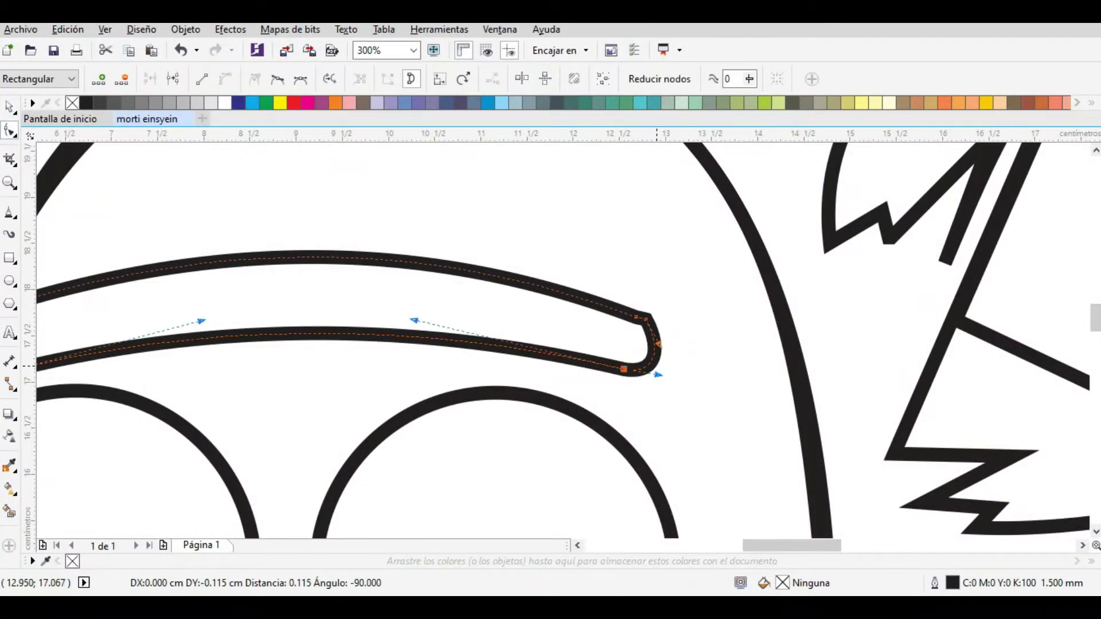
pyautogui.scroll(-3, 658, 372)
pyautogui.scroll(5, 631, 258)
pyautogui.click(642, 259)
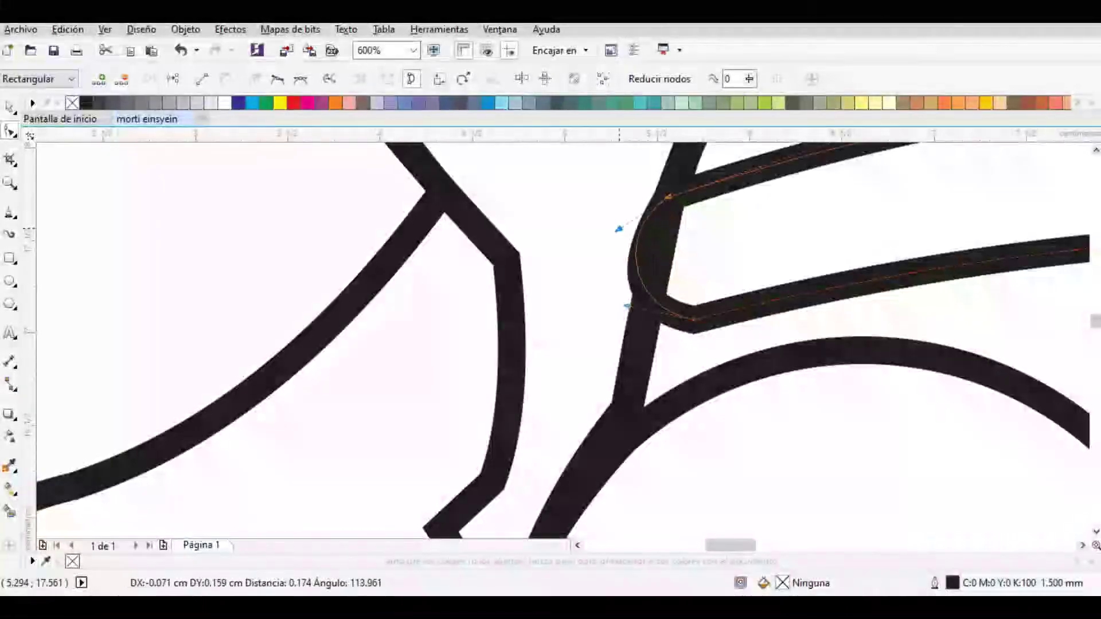
pyautogui.scroll(-5, 631, 258)
pyautogui.scroll(3, 574, 344)
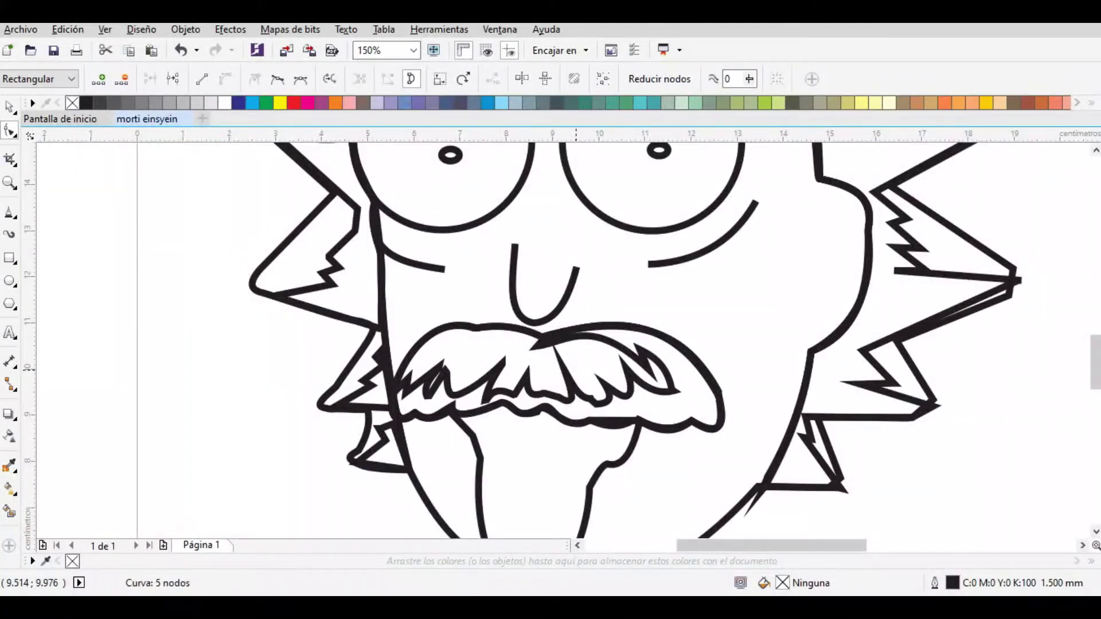
# Clean up the hair outline's lower right spikes, removing an extra node and rounding their sharp tips.
pyautogui.scroll(-2, 578, 369)
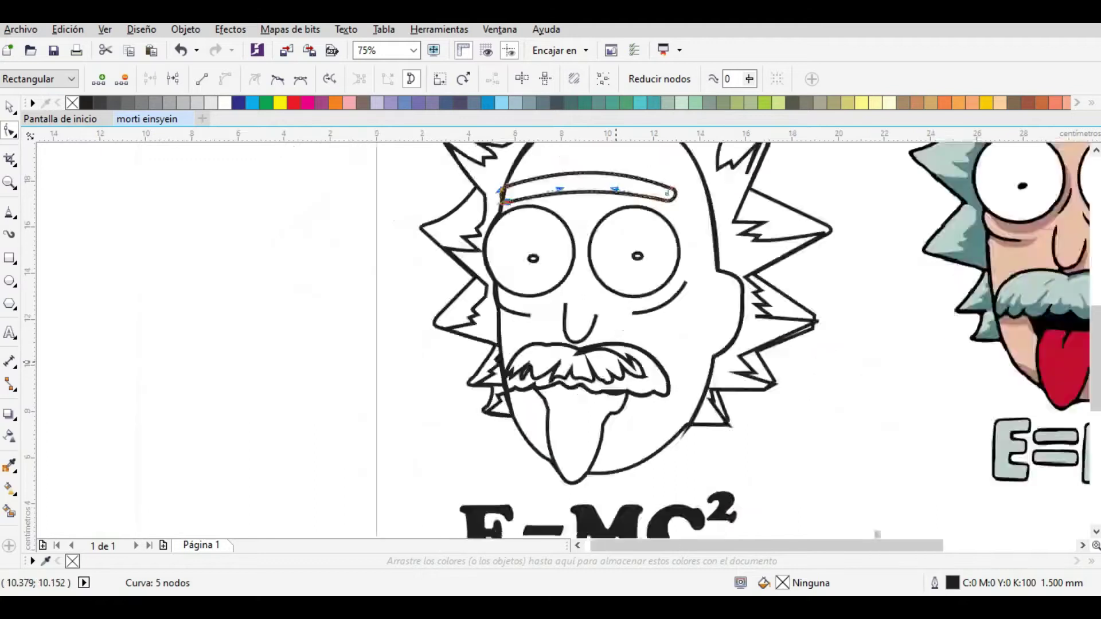
pyautogui.scroll(4, 1018, 272)
pyautogui.click(1018, 272)
pyautogui.moveTo(799, 367); pyautogui.dragTo(799, 368)
pyautogui.scroll(-2, 800, 368)
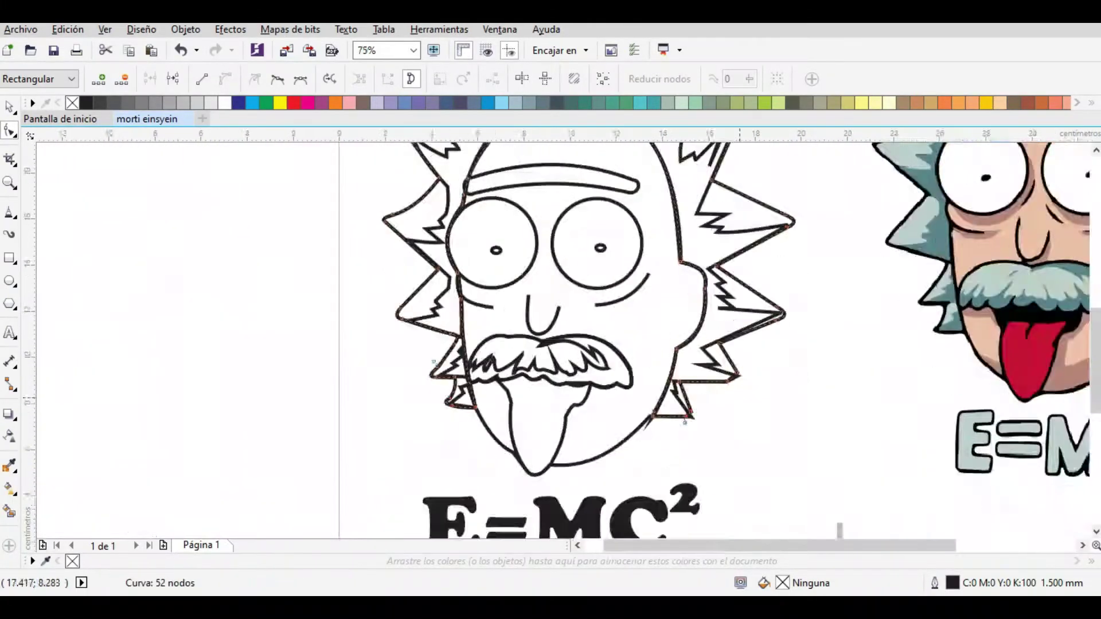
pyautogui.scroll(3, 767, 344)
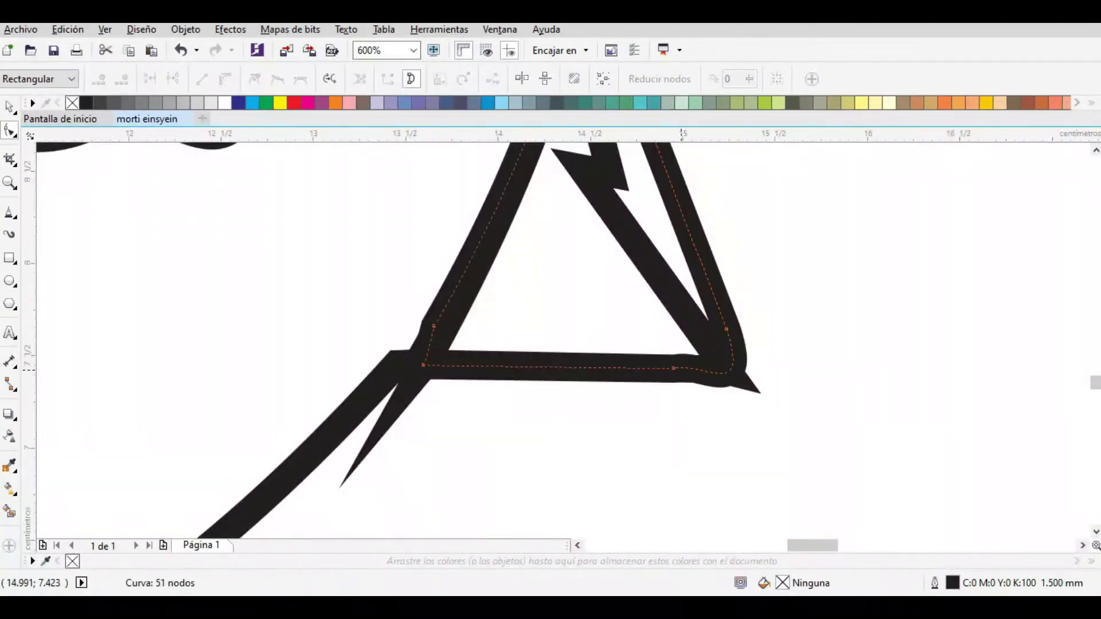
pyautogui.moveTo(762, 387); pyautogui.dragTo(763, 387)
# Delete the extra face outline node where the jaw meets the lowest right hair spike.
pyautogui.scroll(-2, 763, 387)
pyautogui.scroll(4, 574, 413)
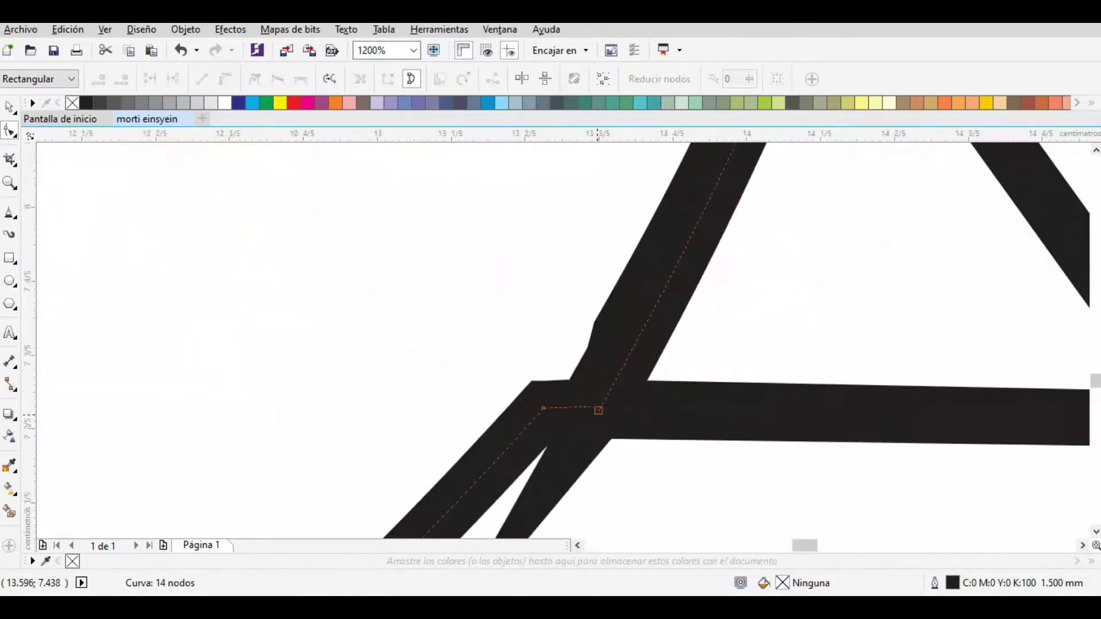
pyautogui.scroll(-5, 550, 409)
pyautogui.moveTo(541, 407); pyautogui.dragTo(551, 409)
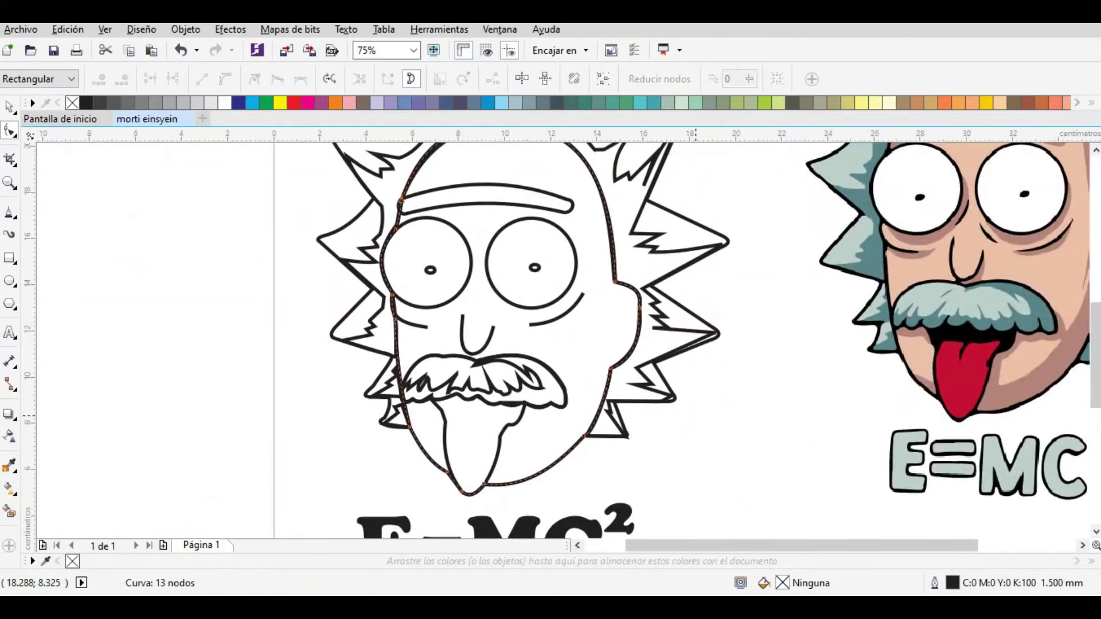
# Fill the outer hair with the light teal and the inner hair shading with the dark teal sampled from the reference image.
pyautogui.press('space')
pyautogui.press('i')
pyautogui.click(697, 261)
pyautogui.click(459, 246)
pyautogui.press('space')
pyautogui.press('space')
pyautogui.click(694, 303)
pyautogui.click(550, 270)
# Remove the outline from the dark teal hair shading.
pyautogui.scroll(4, 551, 269)
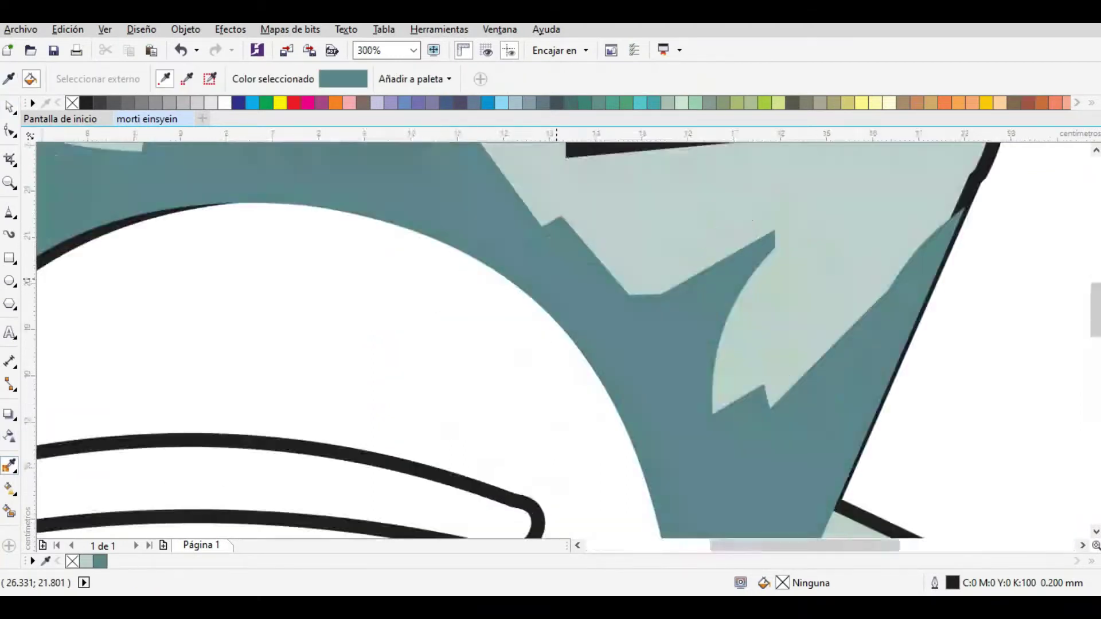
pyautogui.scroll(-4, 551, 270)
pyautogui.press('space')
pyautogui.click(459, 253)
pyautogui.click(510, 79)
pyautogui.click(480, 84)
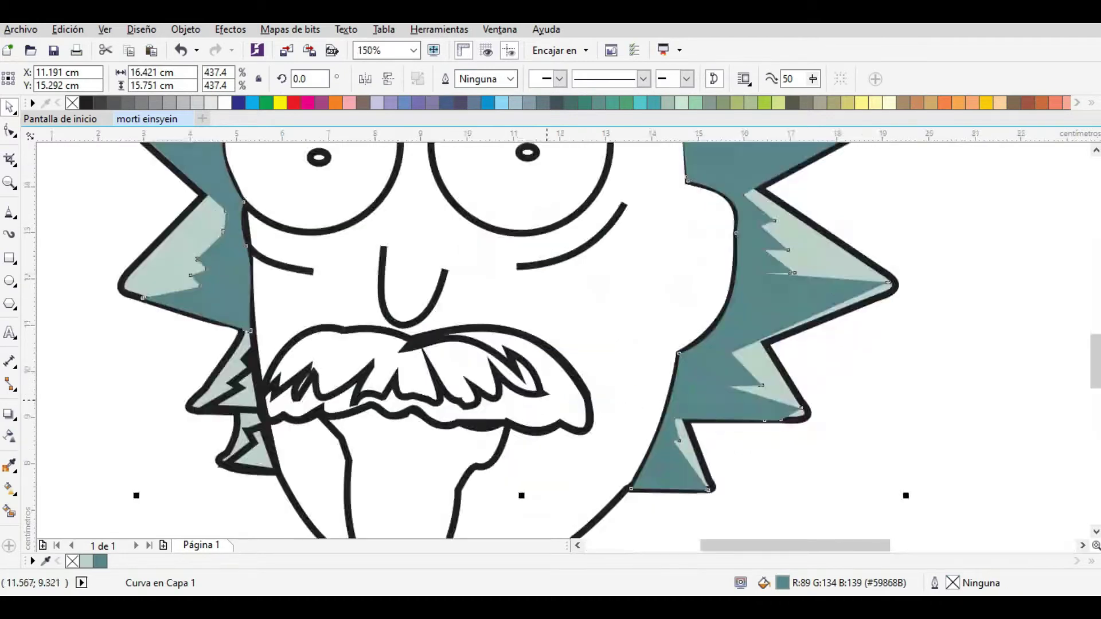
# Fill the moustache shading with dark teal and no outline, and the moustache-and-mouth shape with light teal.
pyautogui.scroll(4, 536, 403)
pyautogui.click(471, 402)
pyautogui.click(86, 561)
pyautogui.click(99, 562)
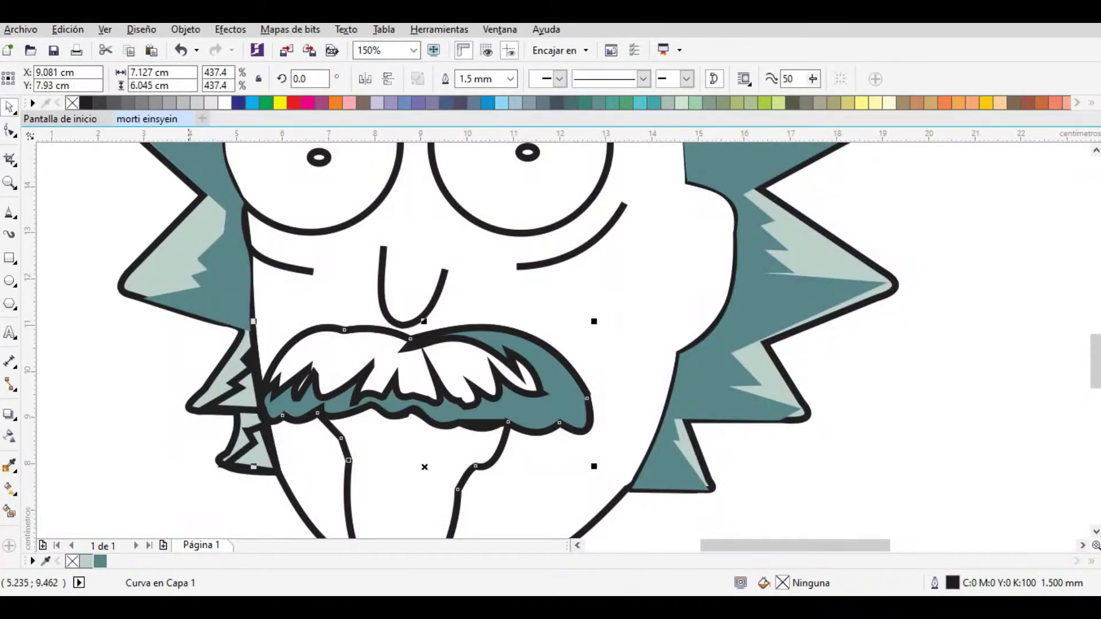
pyautogui.click(86, 562)
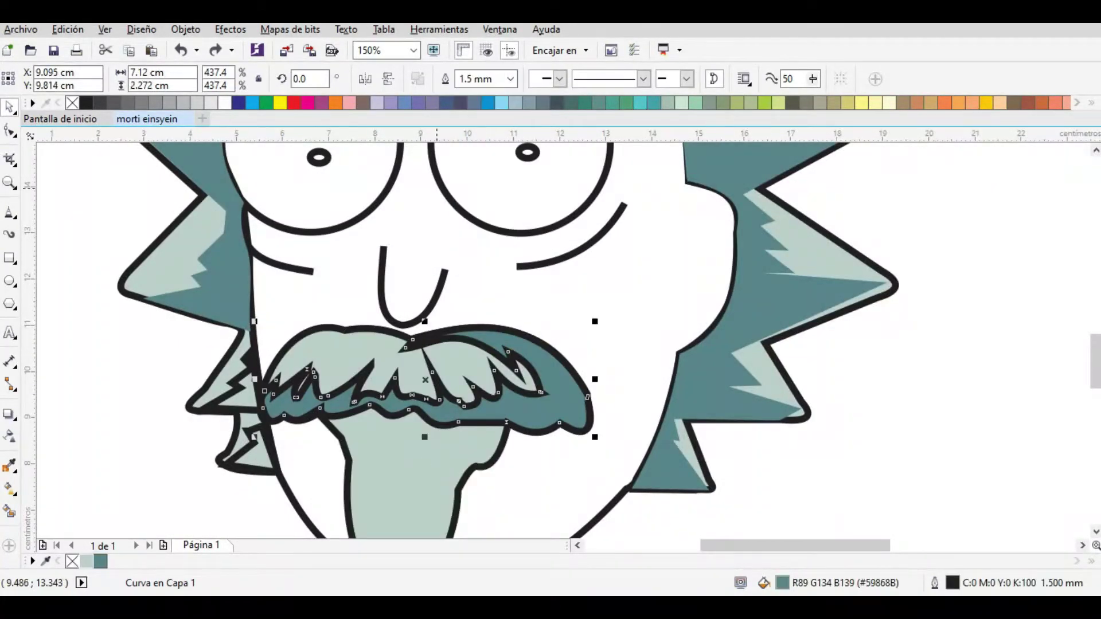
pyautogui.press('Escape')
# Fill the face outline with the skin colour sampled from the reference image's forehead.
pyautogui.scroll(-4, 578, 412)
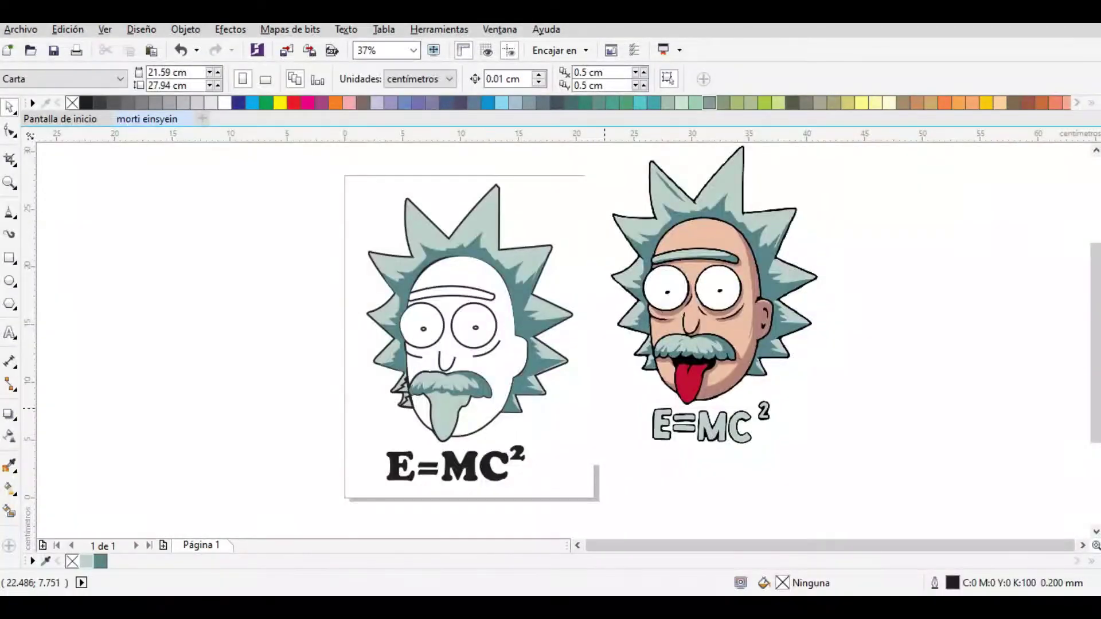
pyautogui.click(711, 321)
pyautogui.press('i')
pyautogui.click(703, 249)
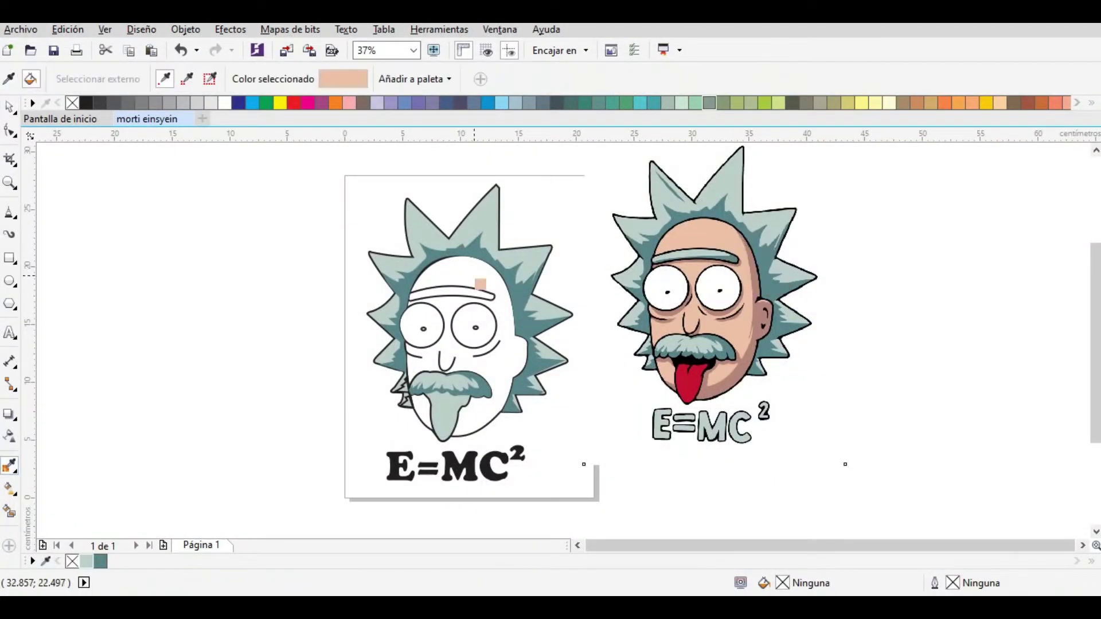
pyautogui.click(512, 333)
pyautogui.press('space')
pyautogui.press('Escape')
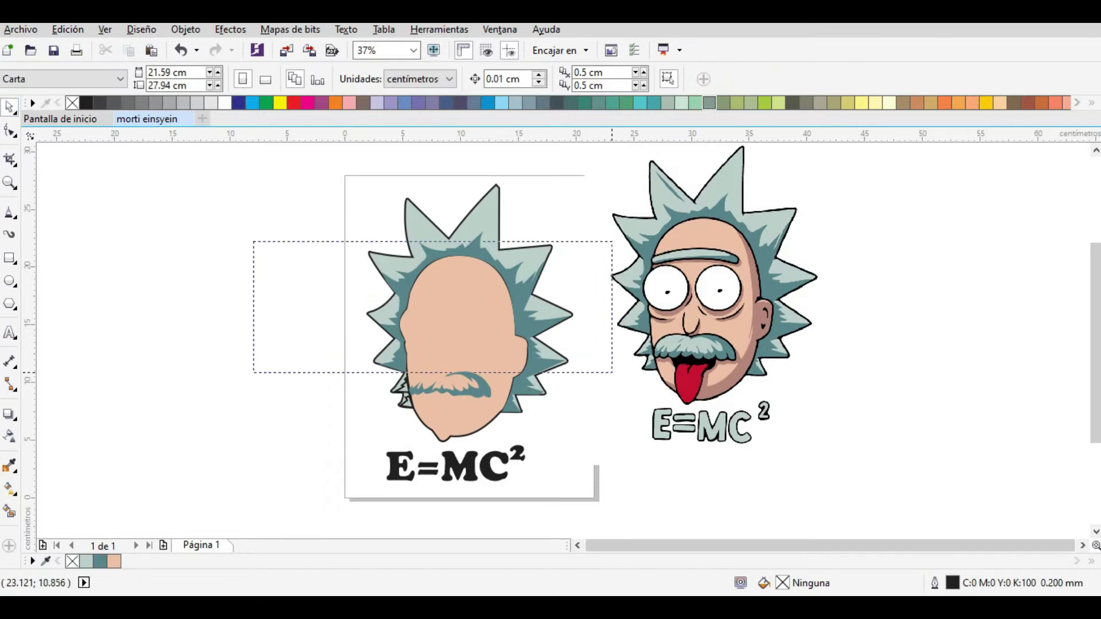
# Arrange the eyebrow, eyes, under-eye lines and nose in front of the filled face.
pyautogui.moveTo(253, 241); pyautogui.dragTo(611, 372)
pyautogui.rightClick(453, 227)
pyautogui.moveTo(482, 430)
pyautogui.click(738, 484)
pyautogui.click(459, 344)
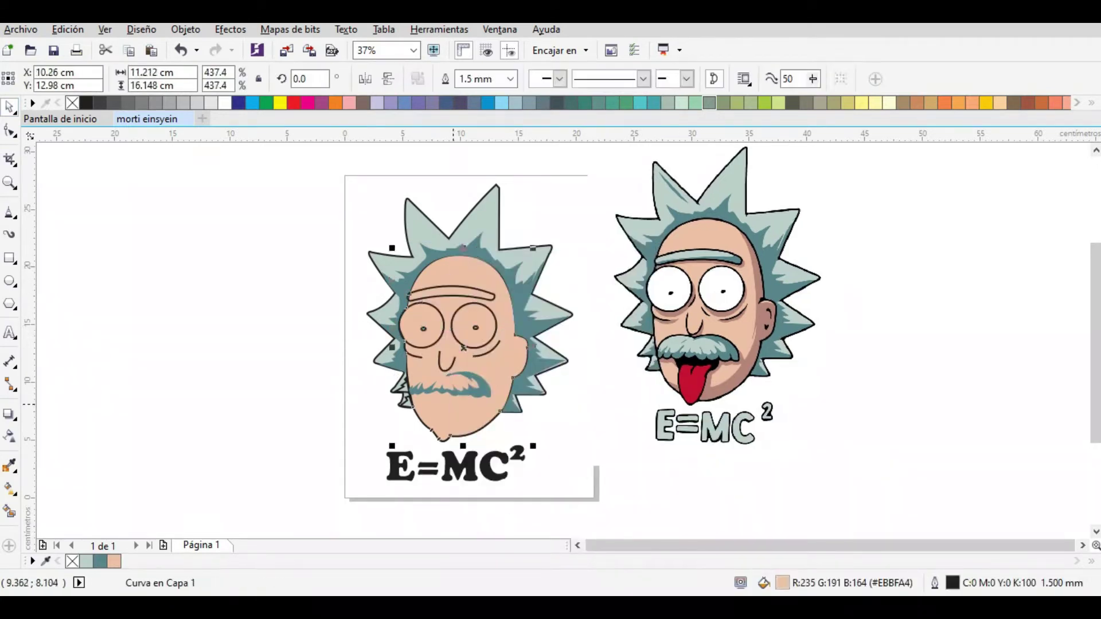
# Arrange the moustache curves in front of the filled face.
pyautogui.click(377, 359)
pyautogui.moveTo(580, 431); pyautogui.dragTo(580, 493)
pyautogui.moveTo(376, 344); pyautogui.dragTo(505, 421)
pyautogui.rightClick(444, 384)
pyautogui.moveTo(486, 216)
pyautogui.click(732, 216)
pyautogui.click(459, 367)
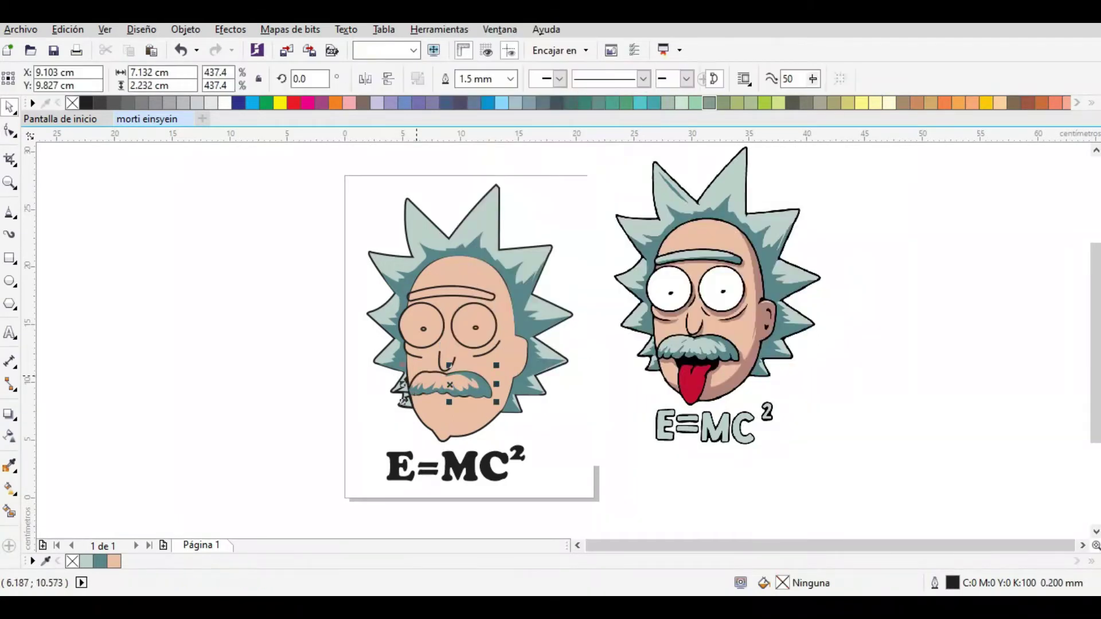
# Bring the moustache-and-mouth shape and the neighbouring lower face curves to the front of the face.
pyautogui.scroll(2, 418, 373)
pyautogui.scroll(-2, 265, 338)
pyautogui.moveTo(275, 294); pyautogui.dragTo(529, 437)
pyautogui.rightClick(421, 401)
pyautogui.moveTo(459, 430)
pyautogui.click(732, 427)
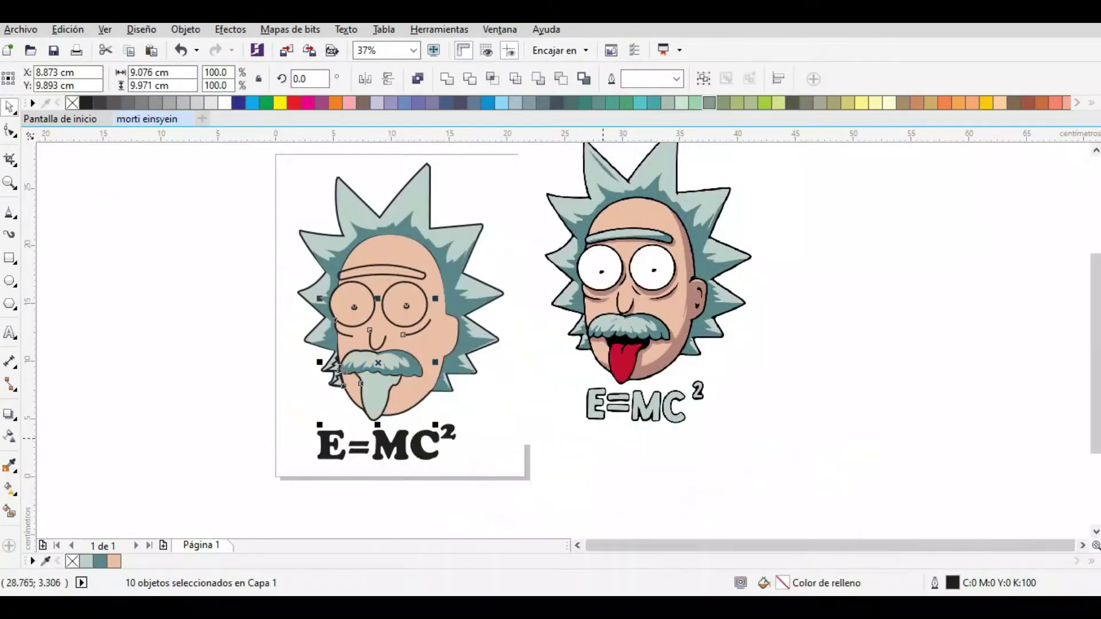
# Try filling the moustache-and-mouth shape with black.
pyautogui.click(649, 276)
pyautogui.scroll(4, 339, 373)
pyautogui.click(312, 323)
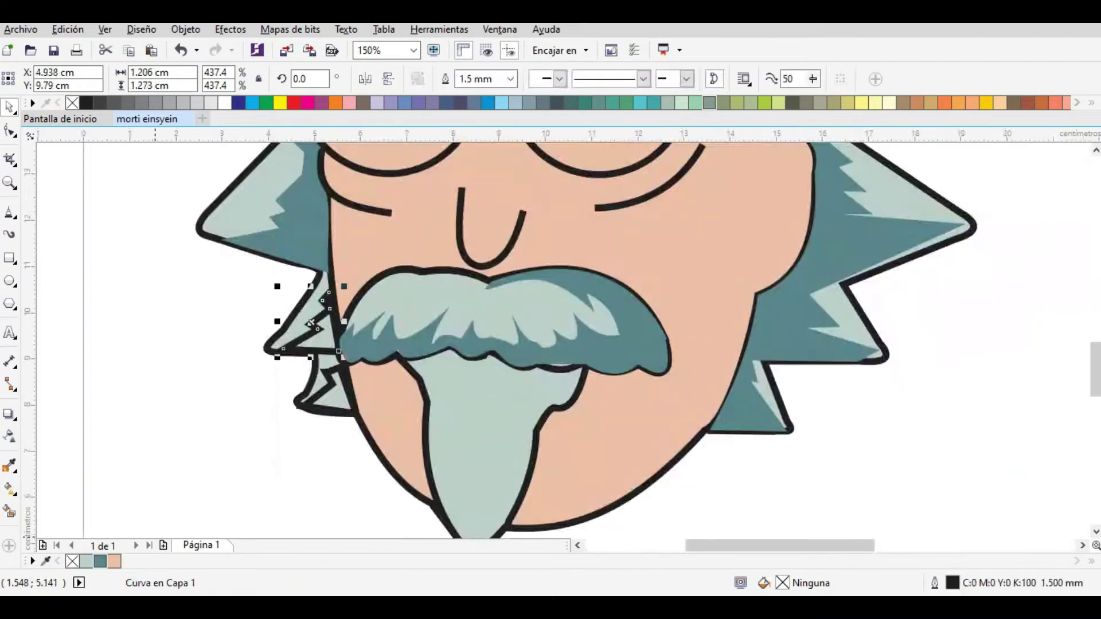
pyautogui.scroll(-4, 339, 372)
pyautogui.click(393, 320)
pyautogui.click(86, 102)
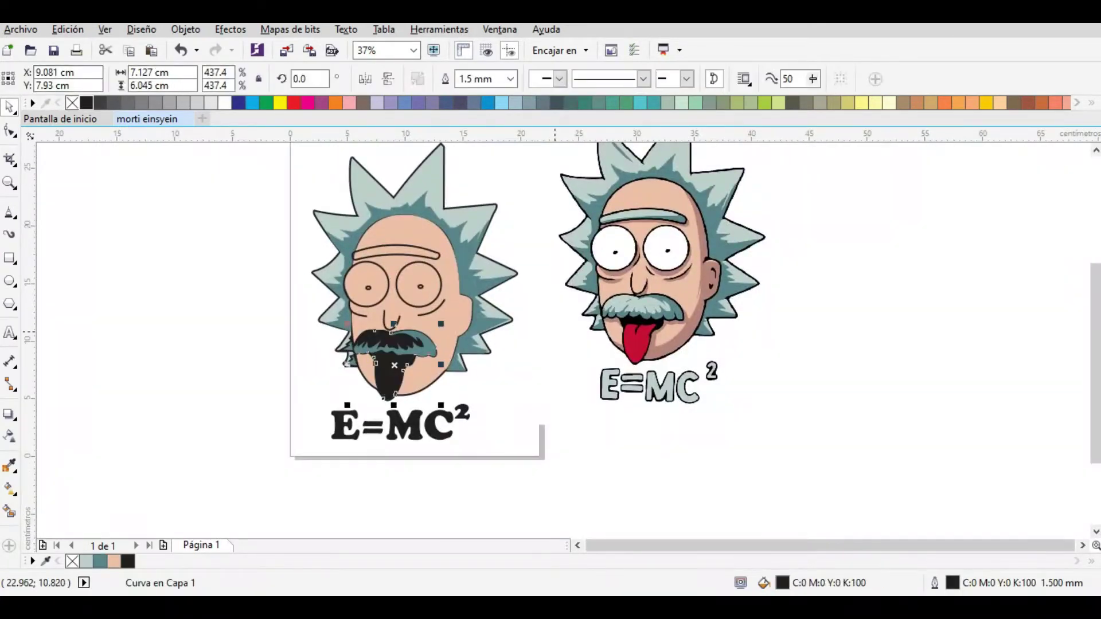
# Undo the black fill of the moustache-and-mouth shape and deselect it.
pyautogui.scroll(4, 405, 319)
pyautogui.click(447, 401)
pyautogui.scroll(-2, 348, 351)
pyautogui.click(348, 351)
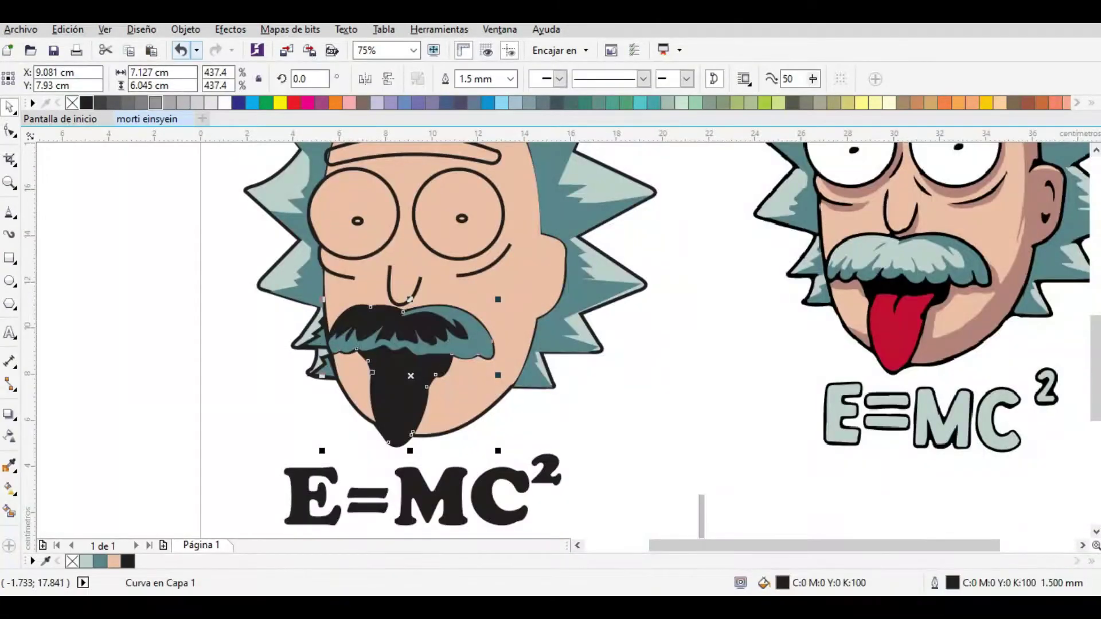
pyautogui.click(86, 561)
pyautogui.scroll(-2, 363, 393)
pyautogui.press('Escape')
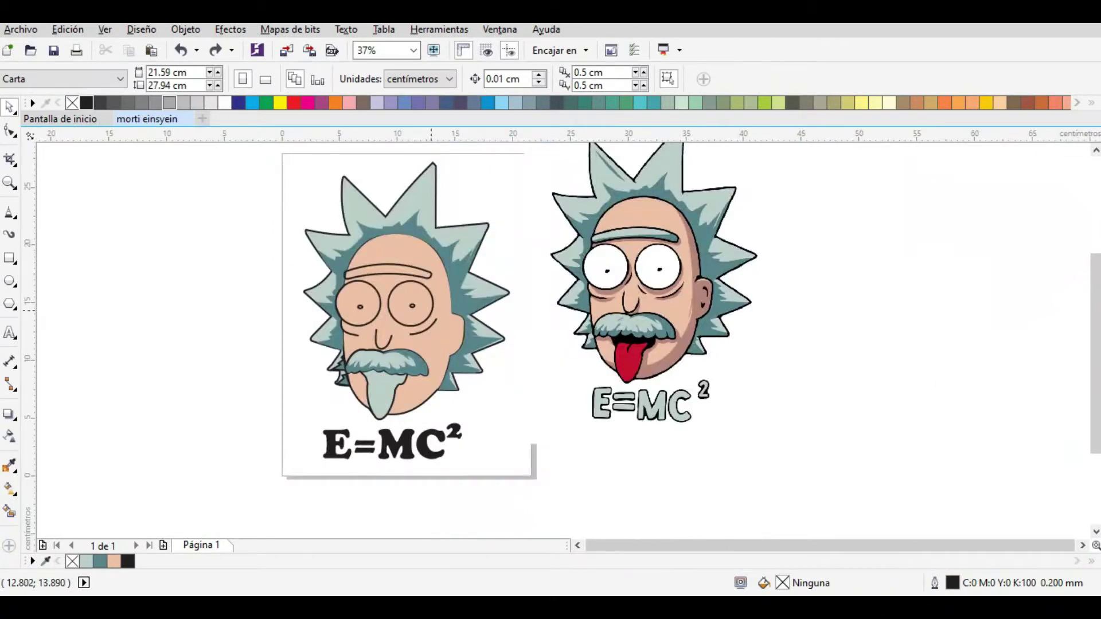
# Fill the eyebrow with light teal and both eye circles with white.
pyautogui.press('Tab')
pyautogui.press('Tab')
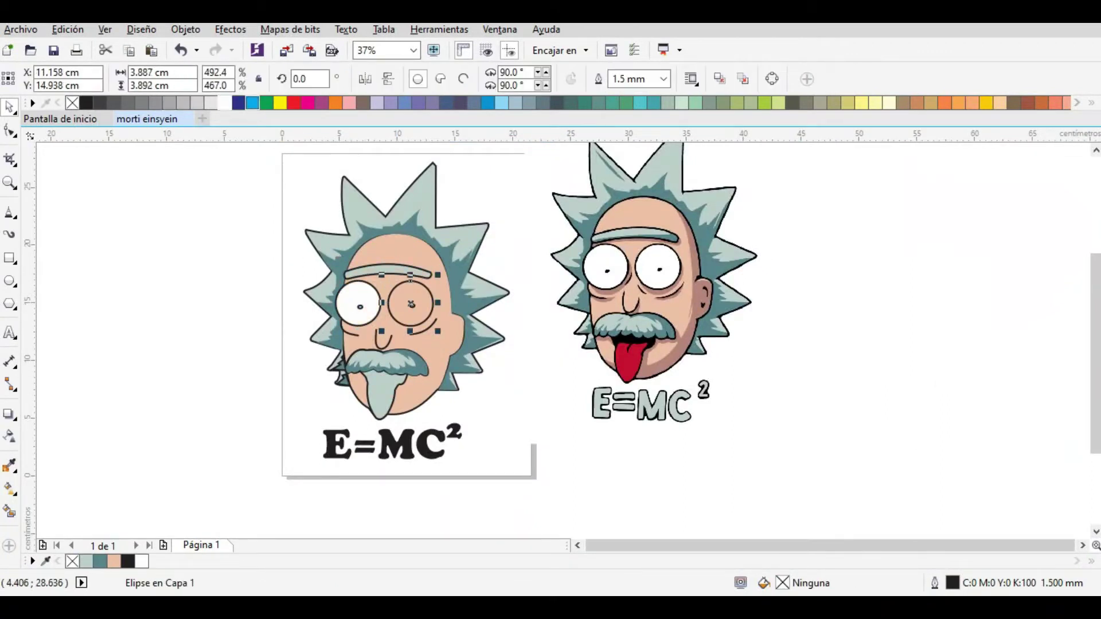
pyautogui.press('Tab')
pyautogui.press('Escape')
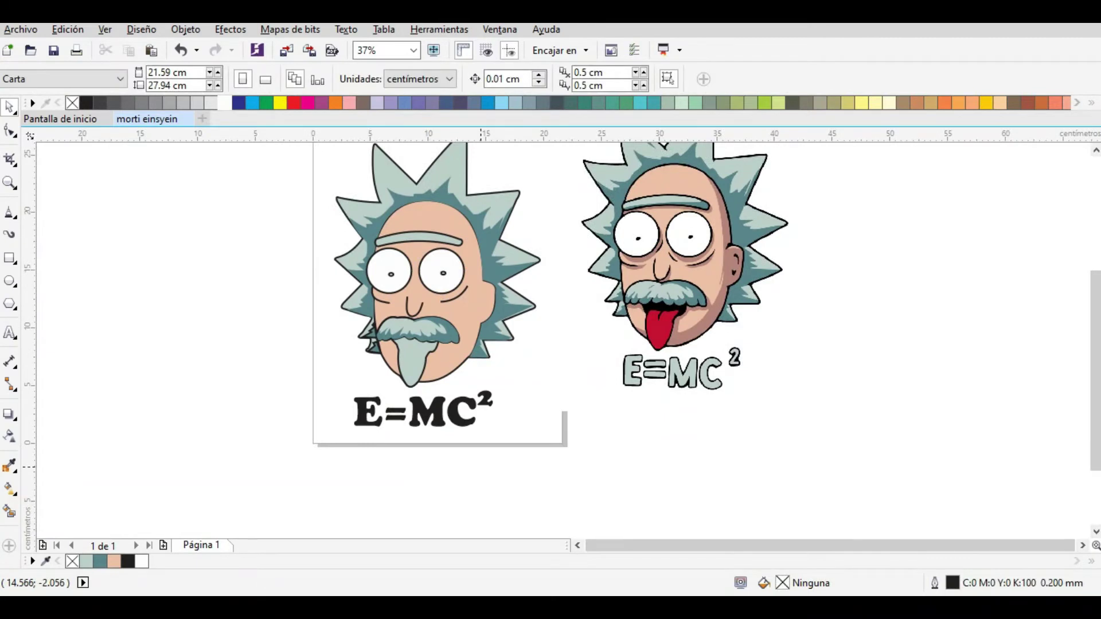
# Trace the face-side shadow on the reference image from the forehead down the cheek to the moustache and mouth corner.
pyautogui.scroll(3, 529, 415)
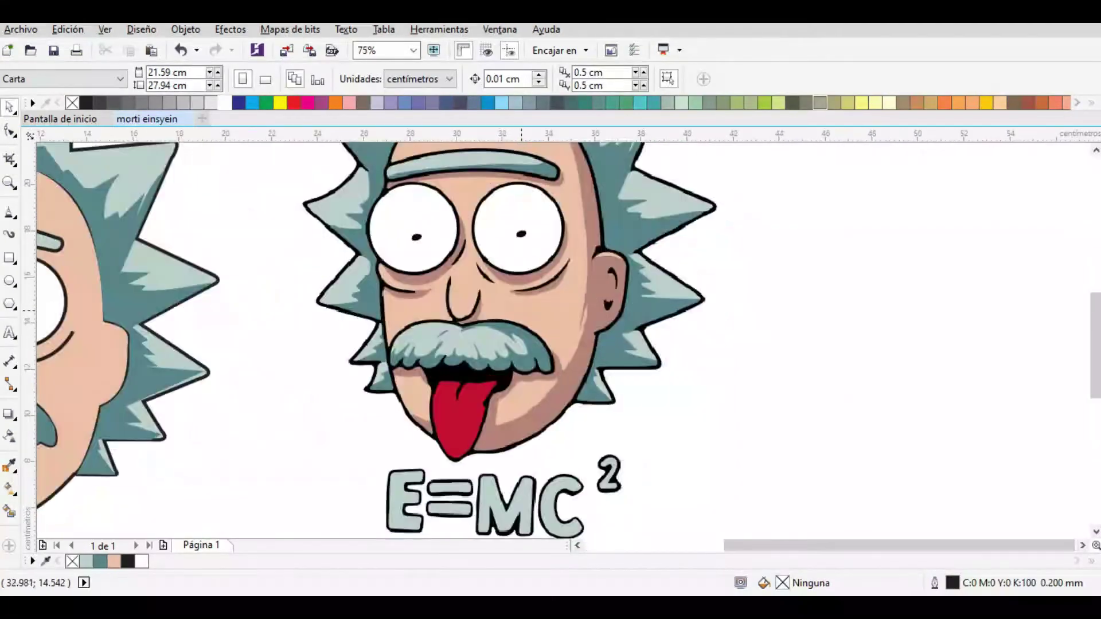
pyautogui.scroll(-3, 439, 172)
pyautogui.scroll(2, 438, 172)
pyautogui.press('F5')
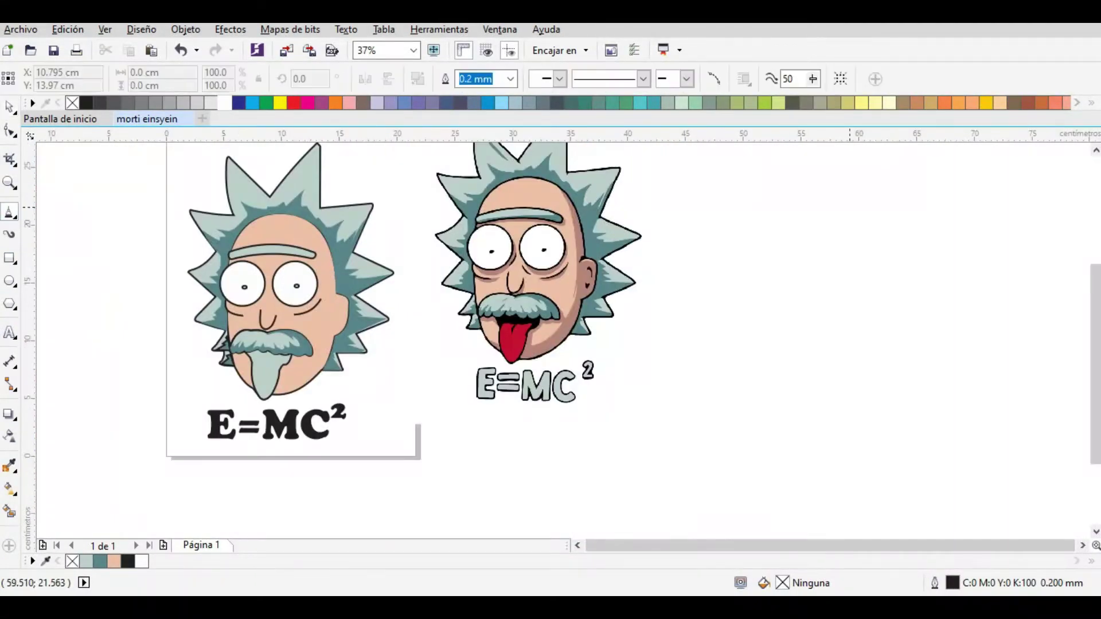
pyautogui.scroll(4, 439, 173)
pyautogui.scroll(-5, 452, 181)
pyautogui.scroll(2, 685, 362)
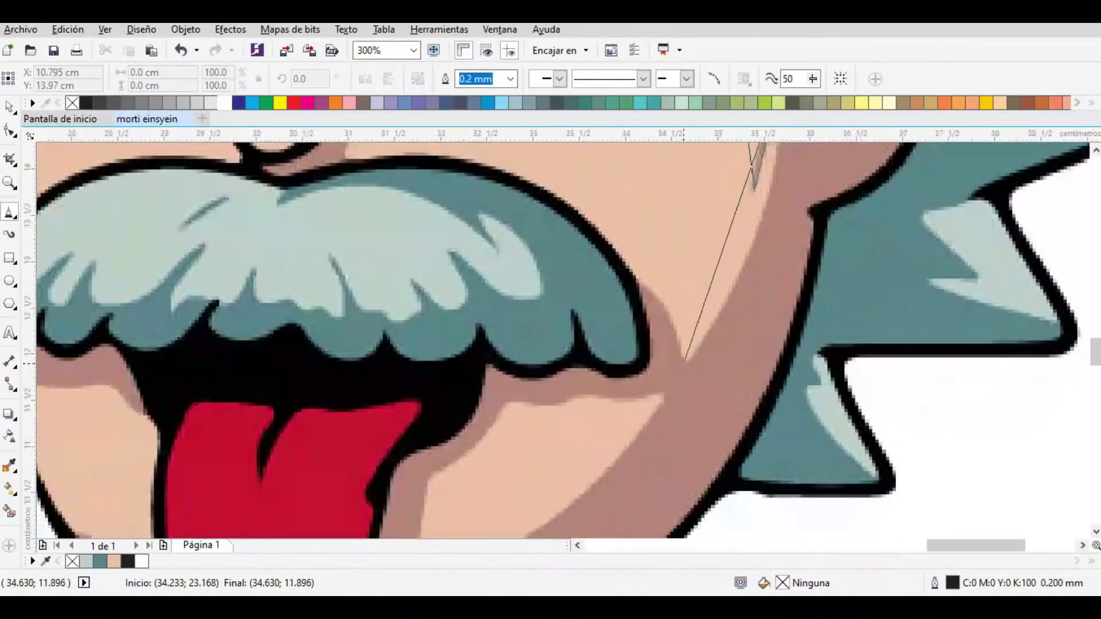
pyautogui.hscroll(1, 685, 361)
pyautogui.scroll(-5, 442, 378)
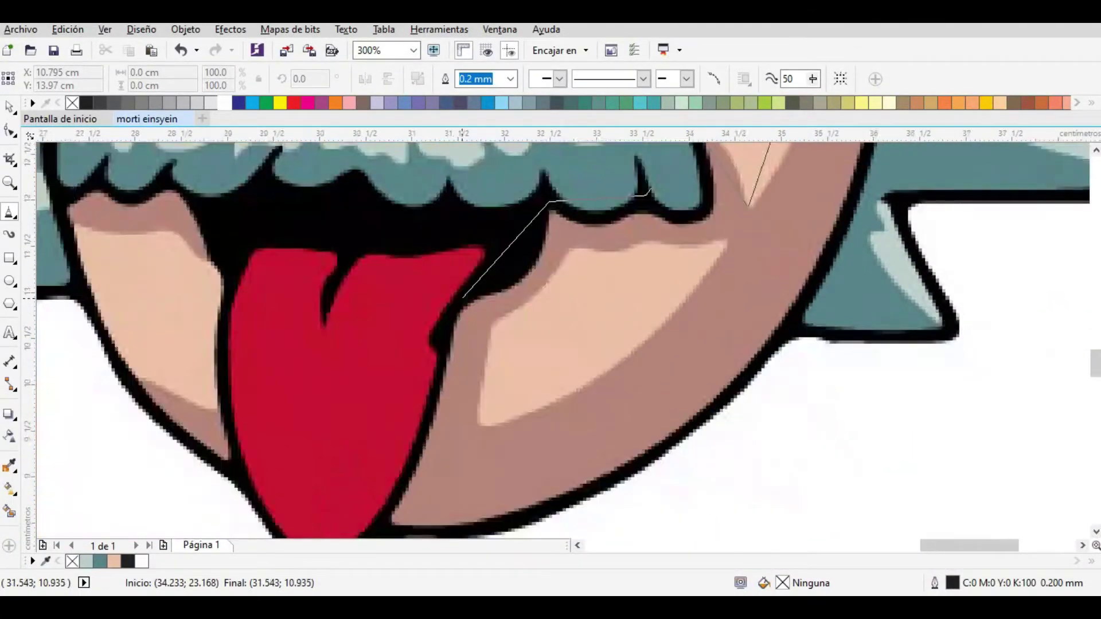
# Continue the shadow outline along the tongue, chin, jaw and ear, closing it at its forehead starting point.
pyautogui.click(441, 464)
pyautogui.scroll(-2, 441, 463)
pyautogui.hscroll(1, 632, 424)
pyautogui.scroll(6, 516, 315)
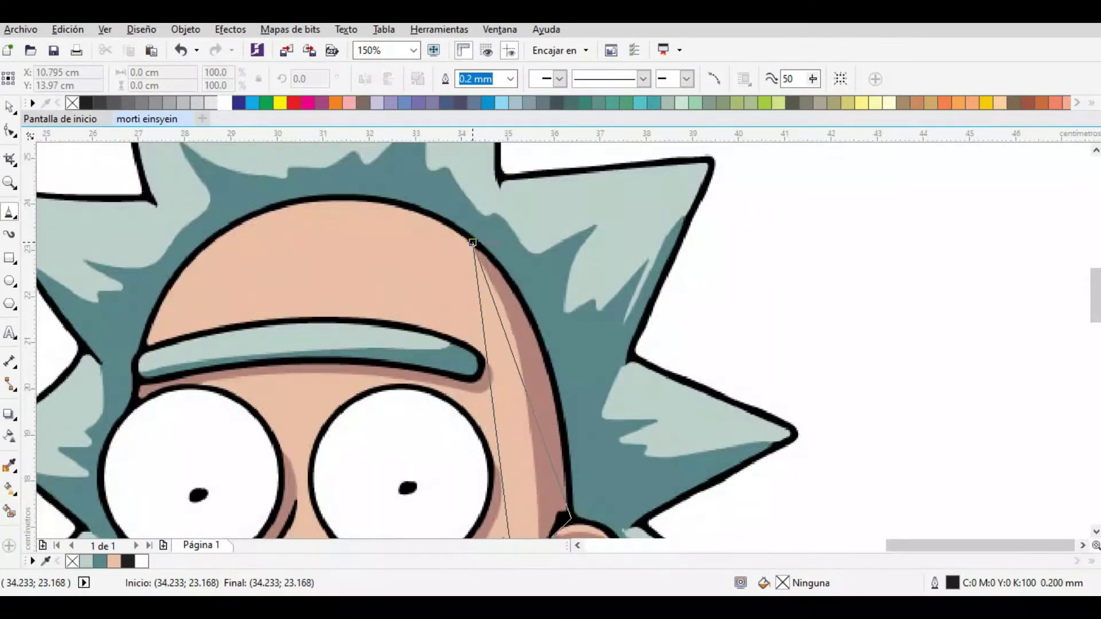
pyautogui.click(473, 242)
pyautogui.scroll(-2, 472, 242)
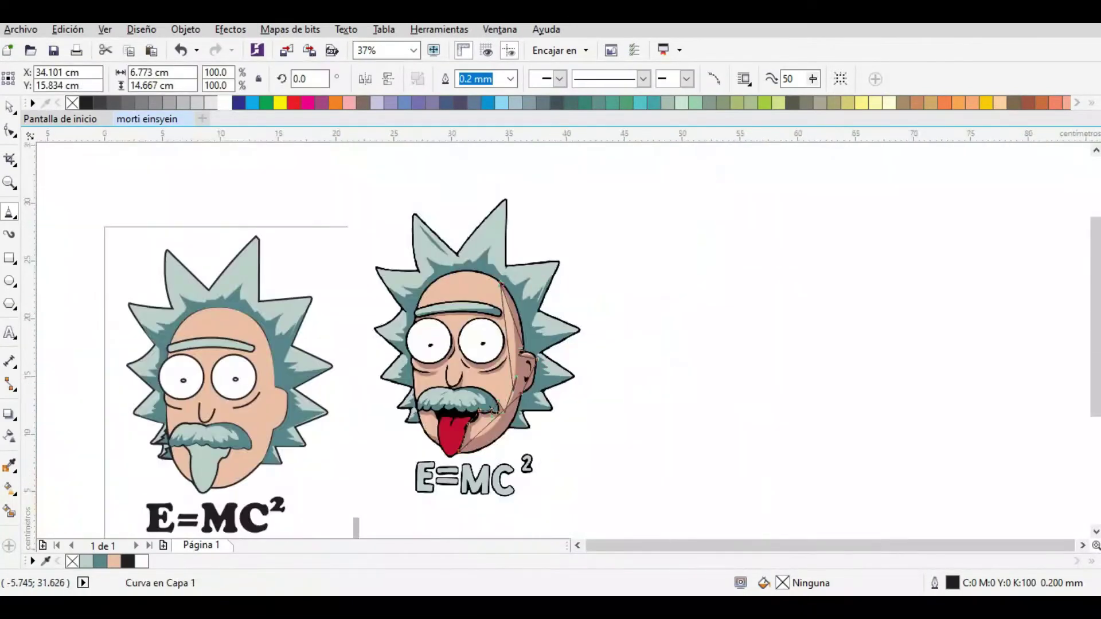
# Curve the forehead and cheek segments of the face-side shadow outline to match the reference.
pyautogui.press('F10')
pyautogui.scroll(2, 548, 303)
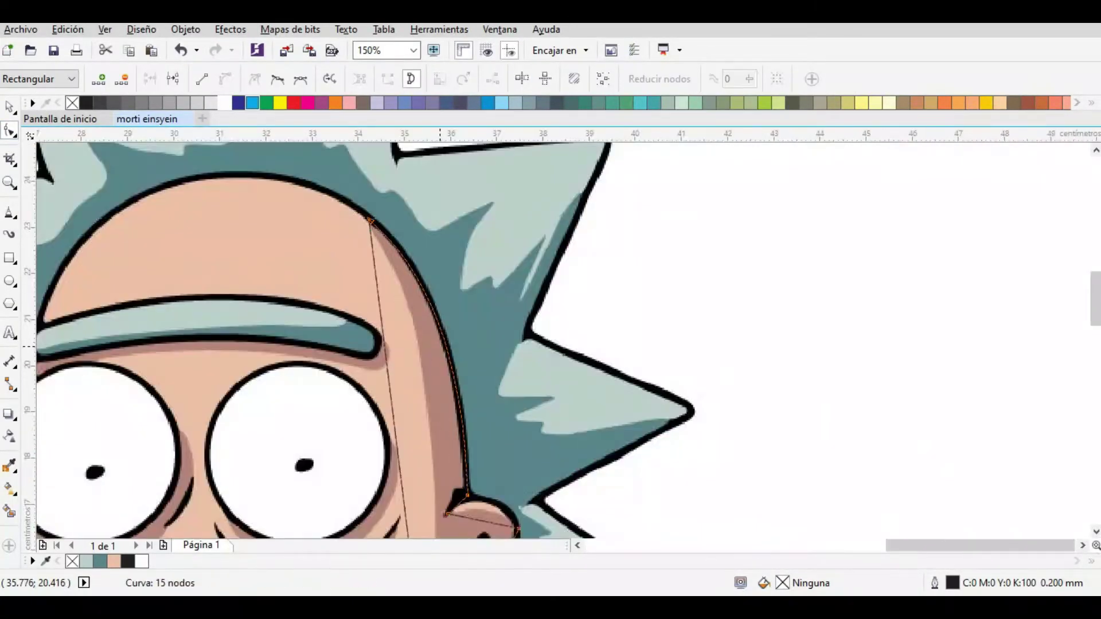
pyautogui.scroll(-2, 392, 287)
pyautogui.moveTo(393, 287); pyautogui.dragTo(392, 286)
pyautogui.scroll(-2, 427, 267)
pyautogui.scroll(2, 516, 316)
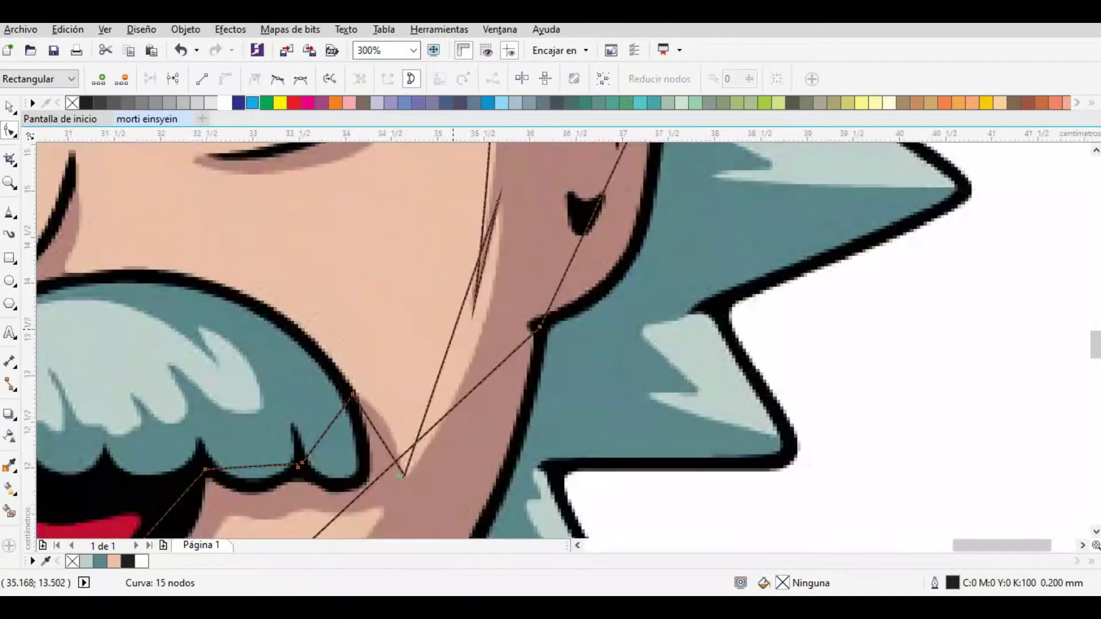
pyautogui.scroll(-2, 470, 298)
pyautogui.moveTo(466, 302); pyautogui.dragTo(473, 285)
# Bend the shadow outline's segments along the moustache tips, mouth corner, tongue and jaw to follow the reference.
pyautogui.scroll(-2, 472, 285)
pyautogui.hscroll(-2, 472, 285)
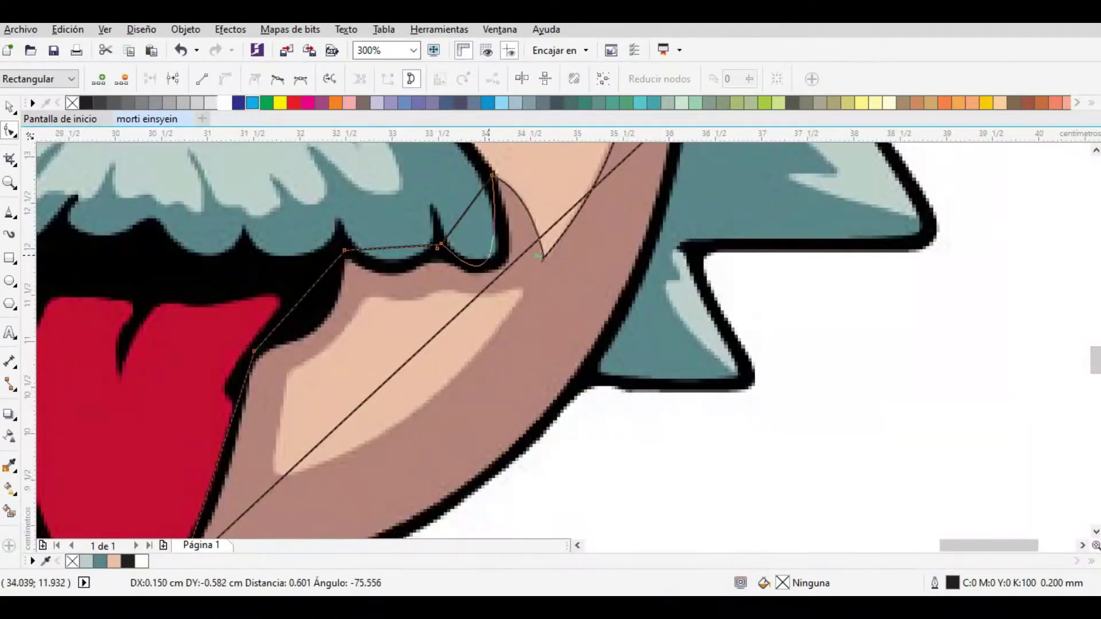
pyautogui.scroll(-4, 391, 260)
pyautogui.hscroll(-4, 391, 260)
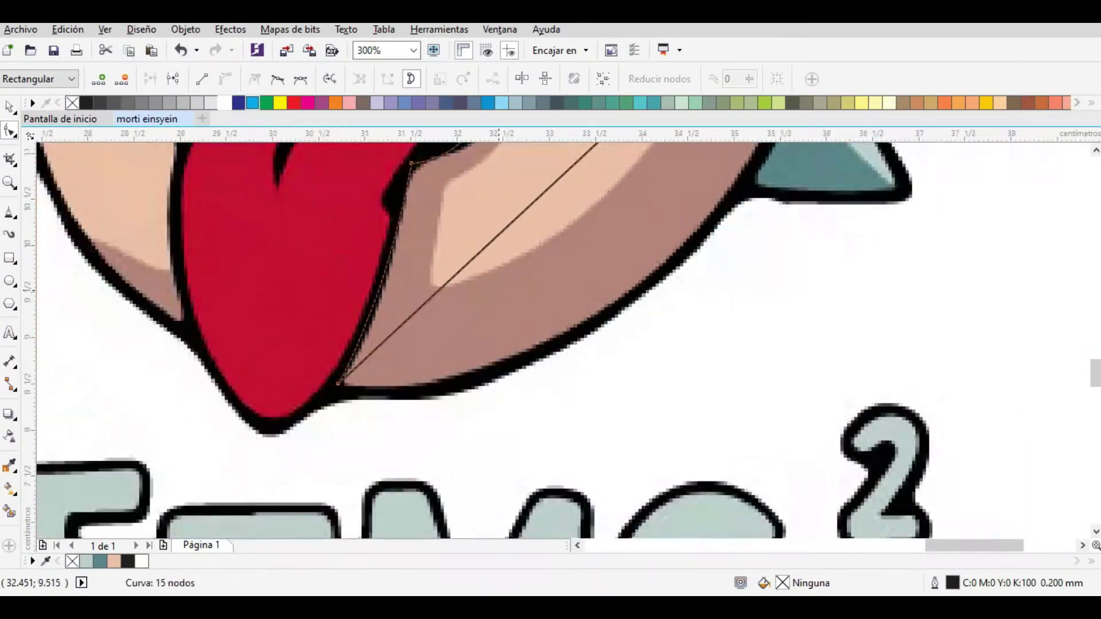
pyautogui.scroll(-2, 489, 248)
pyautogui.scroll(-2, 520, 313)
pyautogui.hscroll(-1, 520, 312)
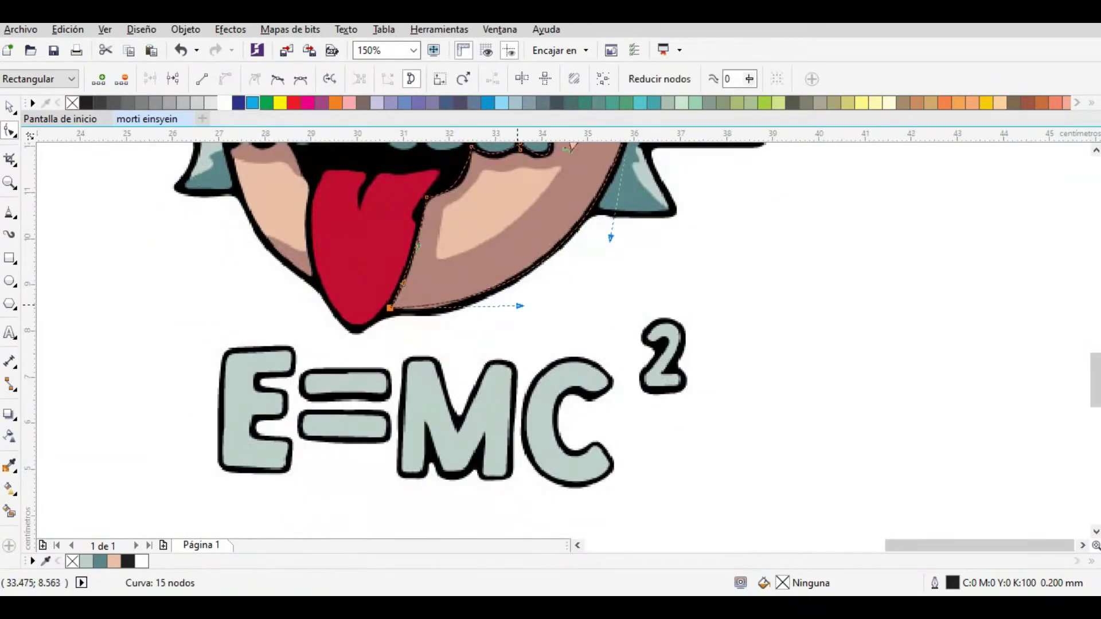
# Curve the shadow outline's segments around the ear and its upper highlight.
pyautogui.scroll(8, 486, 326)
pyautogui.hscroll(5, 487, 326)
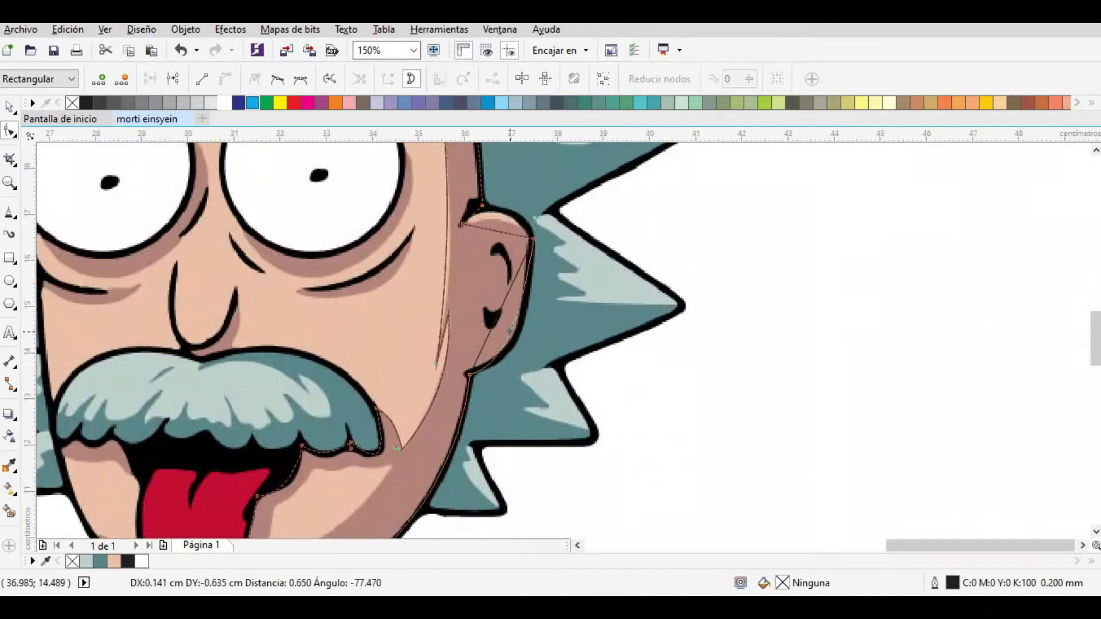
pyautogui.scroll(-2, 505, 241)
pyautogui.scroll(4, 505, 241)
pyautogui.moveTo(498, 229); pyautogui.dragTo(500, 221)
pyautogui.scroll(-3, 504, 240)
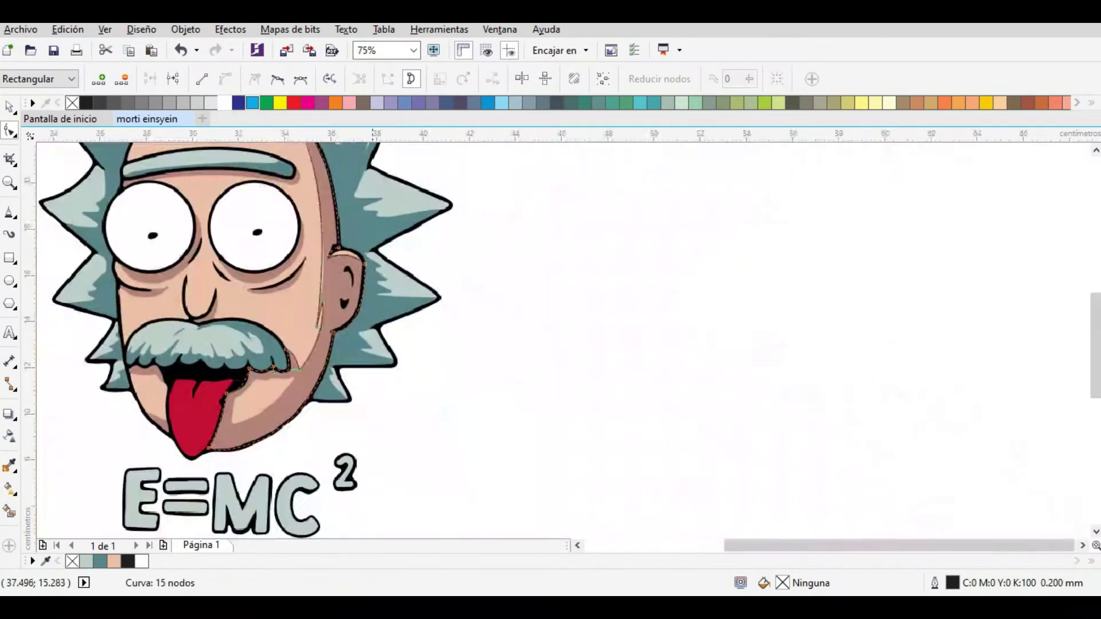
pyautogui.scroll(3, 364, 290)
pyautogui.scroll(-3, 509, 313)
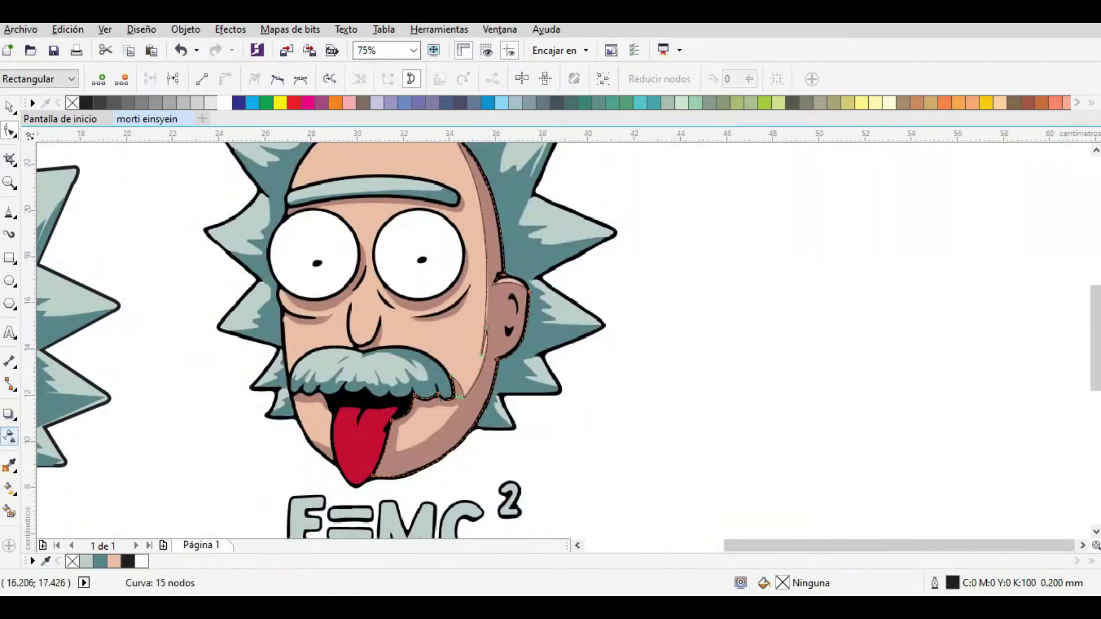
# Trace the small shadow under the moustache's left end as a closed shape and curve its edges.
pyautogui.click(9, 212)
pyautogui.scroll(4, 314, 414)
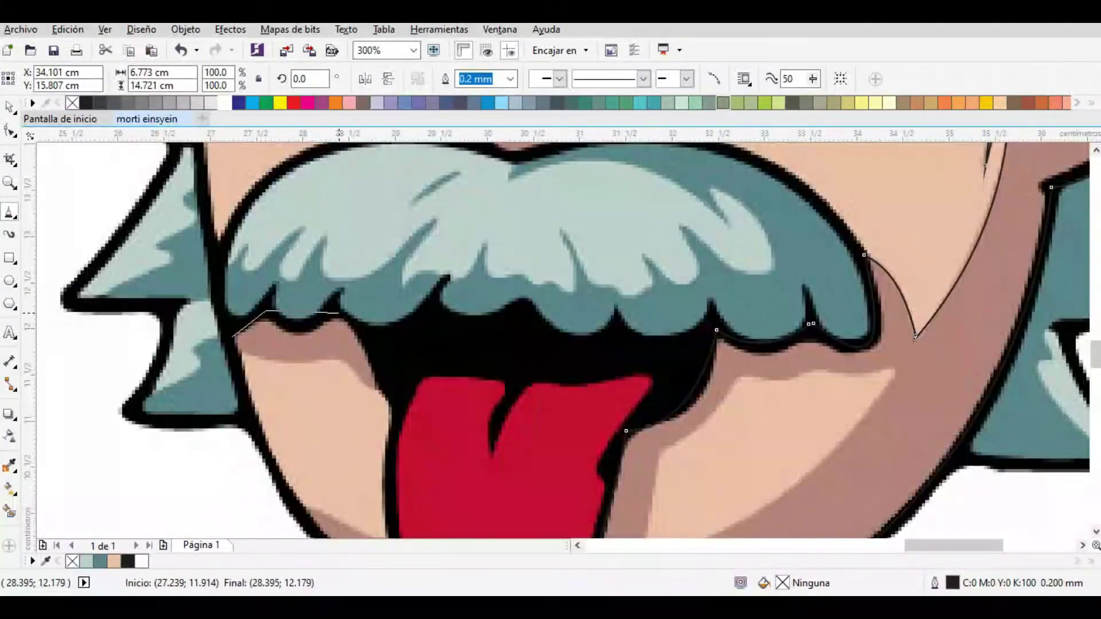
pyautogui.press('F10')
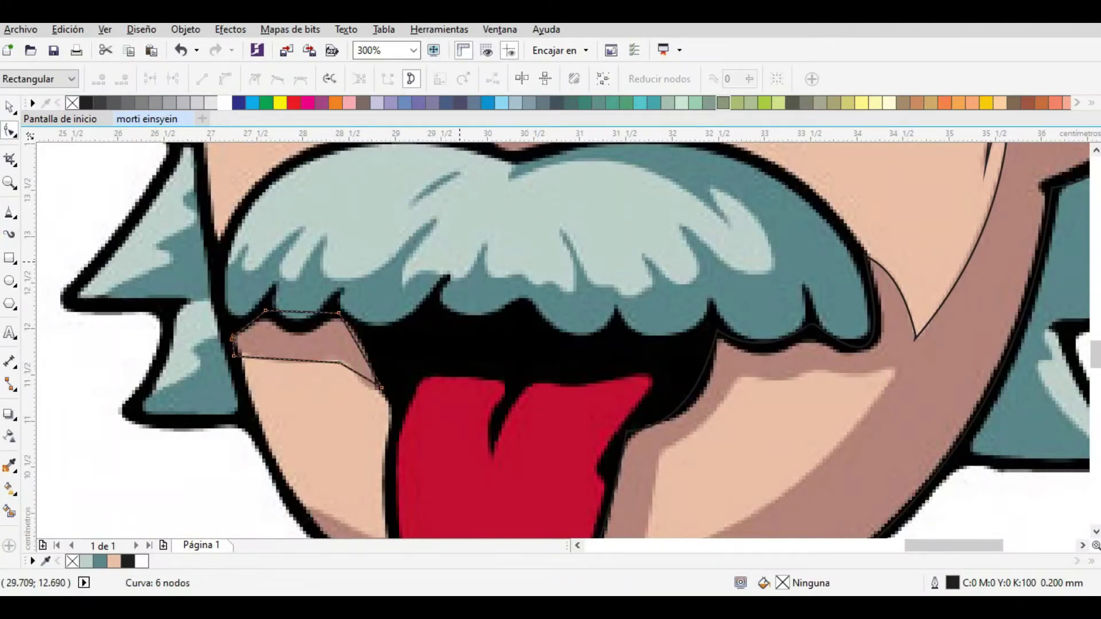
pyautogui.scroll(2, 295, 353)
pyautogui.moveTo(360, 373); pyautogui.dragTo(362, 374)
pyautogui.scroll(-2, 344, 367)
pyautogui.scroll(-2, 387, 285)
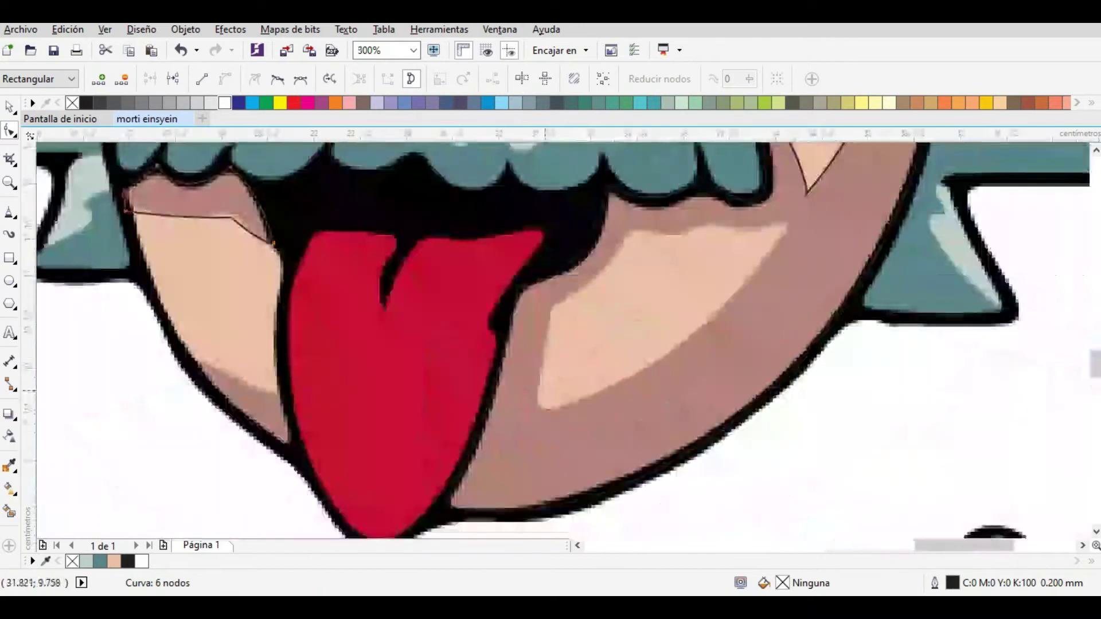
# Trace the light cheek patch to the right of the tongue as a closed shape and curve its long lower edge and pointed tip.
pyautogui.press('F5')
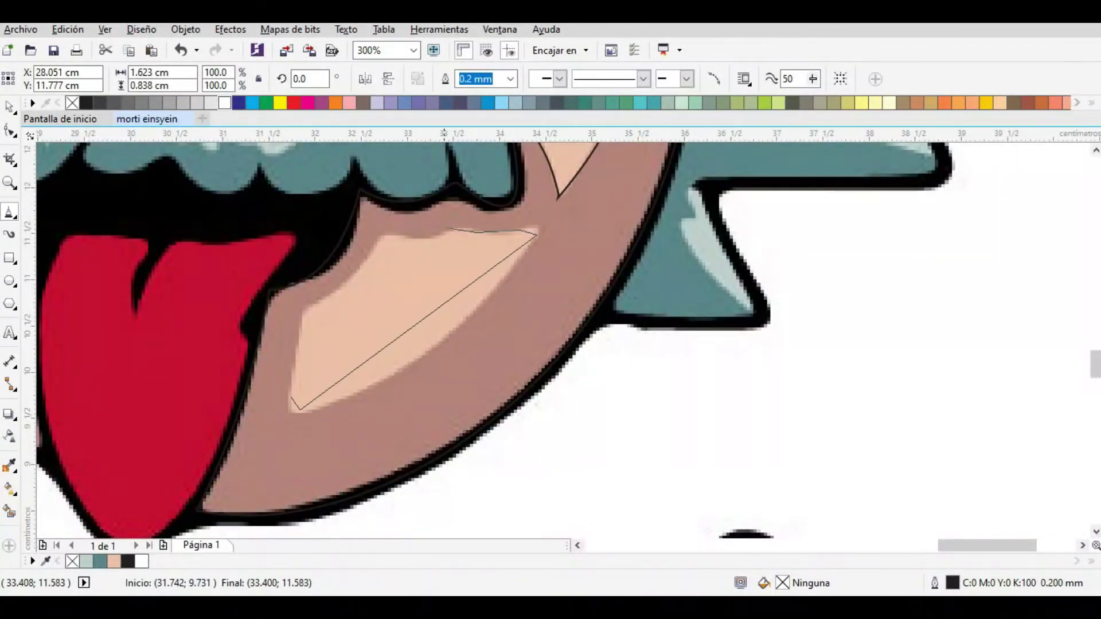
pyautogui.click(291, 395)
pyautogui.press('F10')
pyautogui.moveTo(234, 185); pyautogui.dragTo(596, 399)
pyautogui.moveTo(427, 315); pyautogui.dragTo(427, 351)
pyautogui.scroll(3, 547, 228)
pyautogui.moveTo(547, 228); pyautogui.dragTo(544, 225)
pyautogui.scroll(-2, 544, 225)
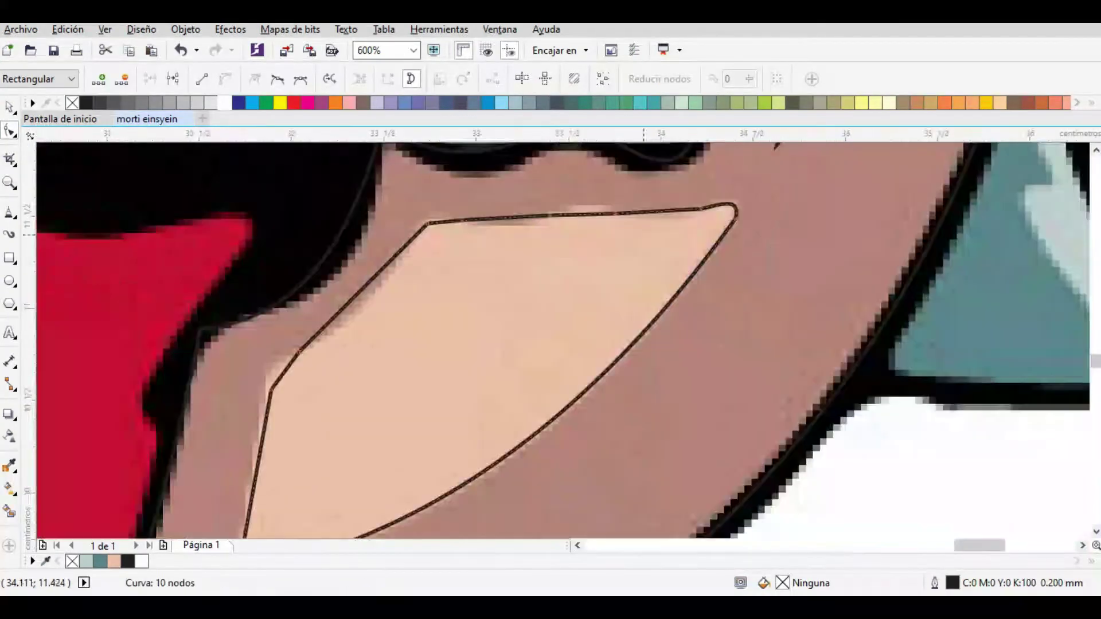
# Shape the light cheek patch's upper edge into waves and round its corners beside the tongue.
pyautogui.scroll(2, 524, 231)
pyautogui.moveTo(703, 296); pyautogui.dragTo(703, 295)
pyautogui.scroll(-3, 703, 295)
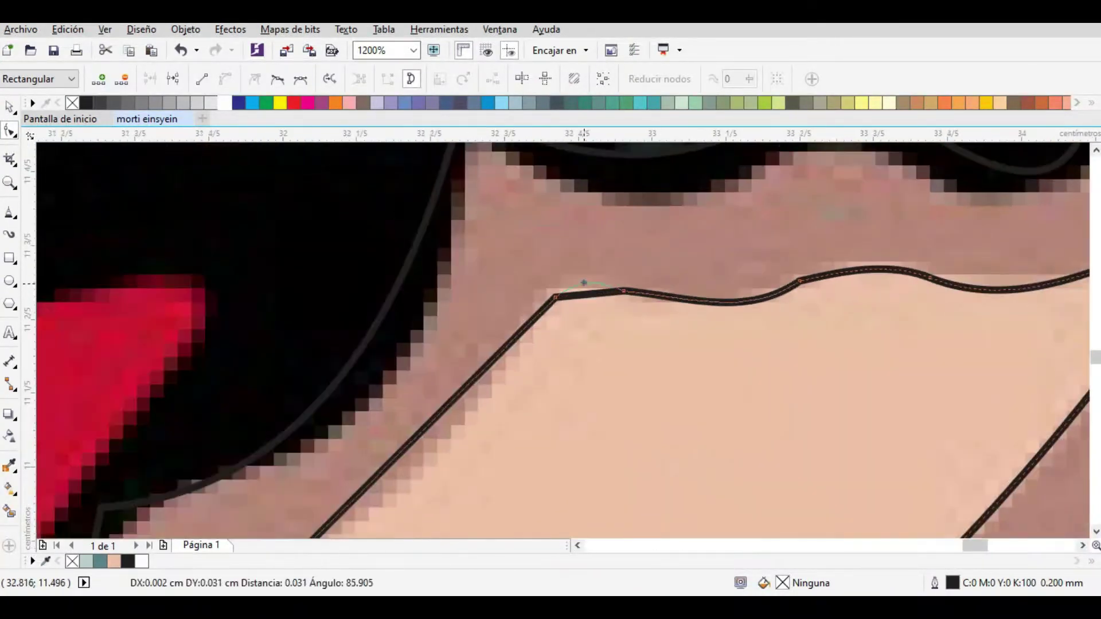
pyautogui.scroll(-2, 543, 344)
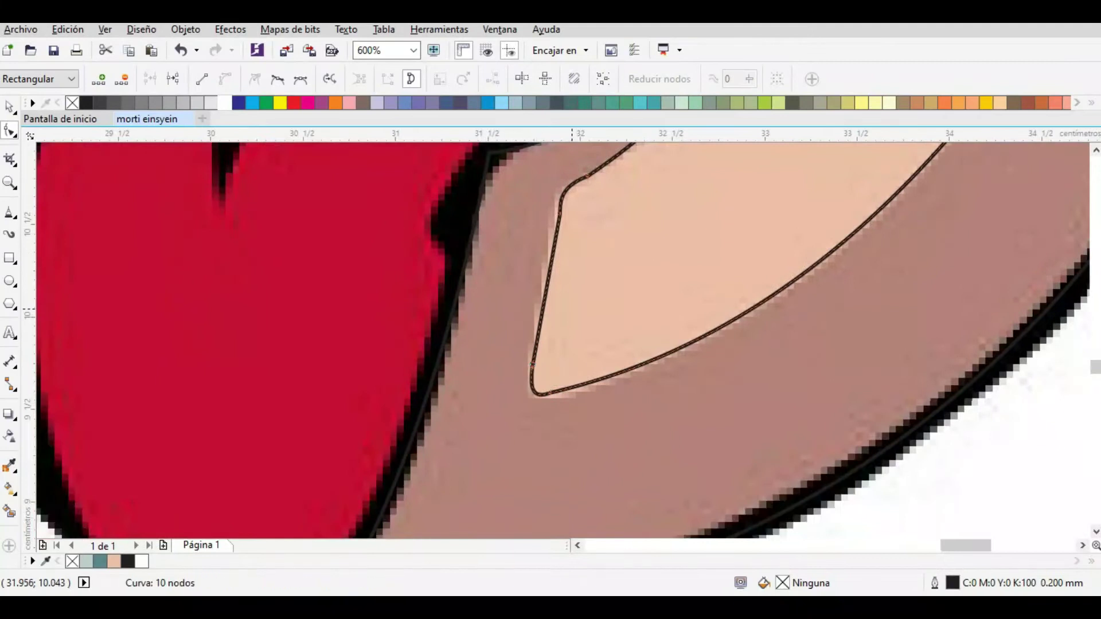
pyautogui.scroll(-5, 571, 310)
# Trace the black upper and lower marks inside the ear as closed straight-sided shapes.
pyautogui.scroll(5, 551, 339)
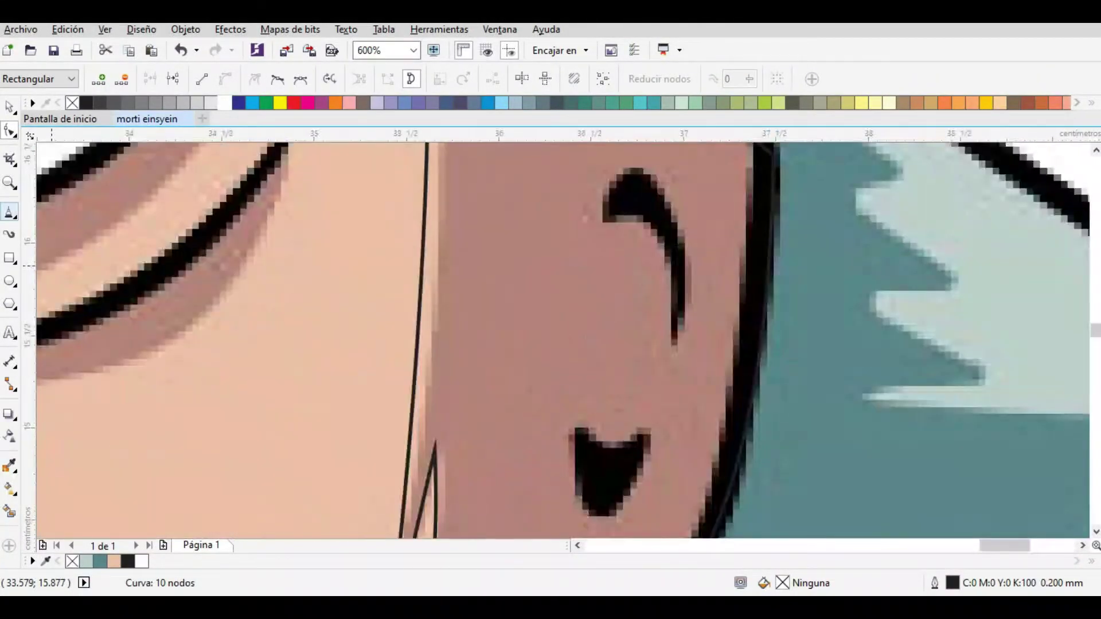
pyautogui.press('F5')
pyautogui.scroll(-1, 51, 265)
pyautogui.scroll(1, 542, 294)
pyautogui.doubleClick(589, 263)
pyautogui.scroll(-1, 574, 287)
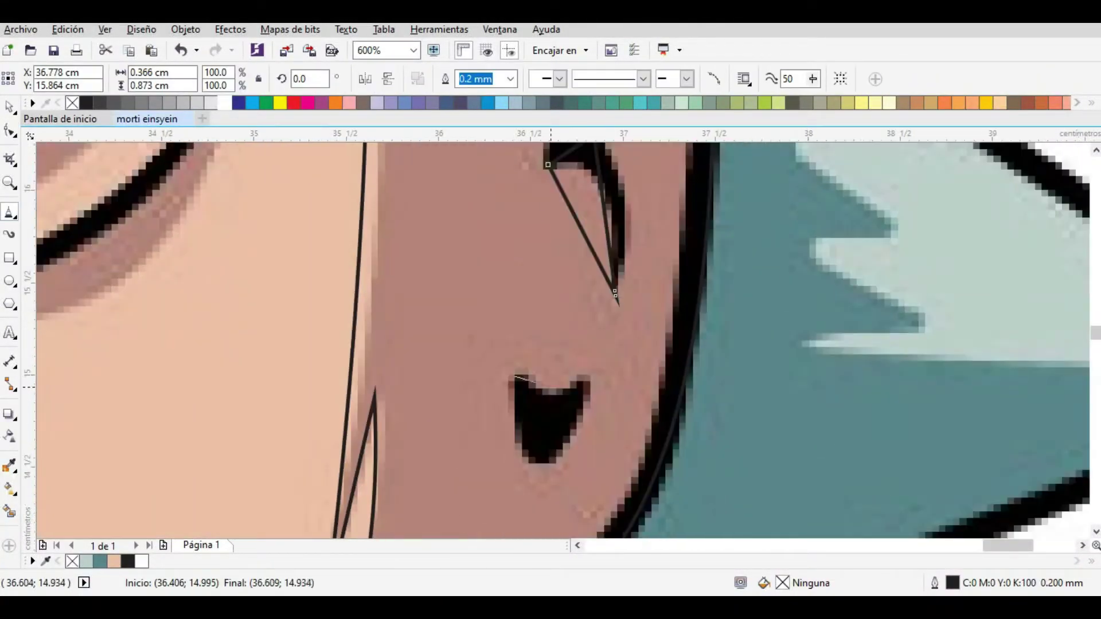
# Curve the edges of both inner ear marks to match the reference.
pyautogui.press('F10')
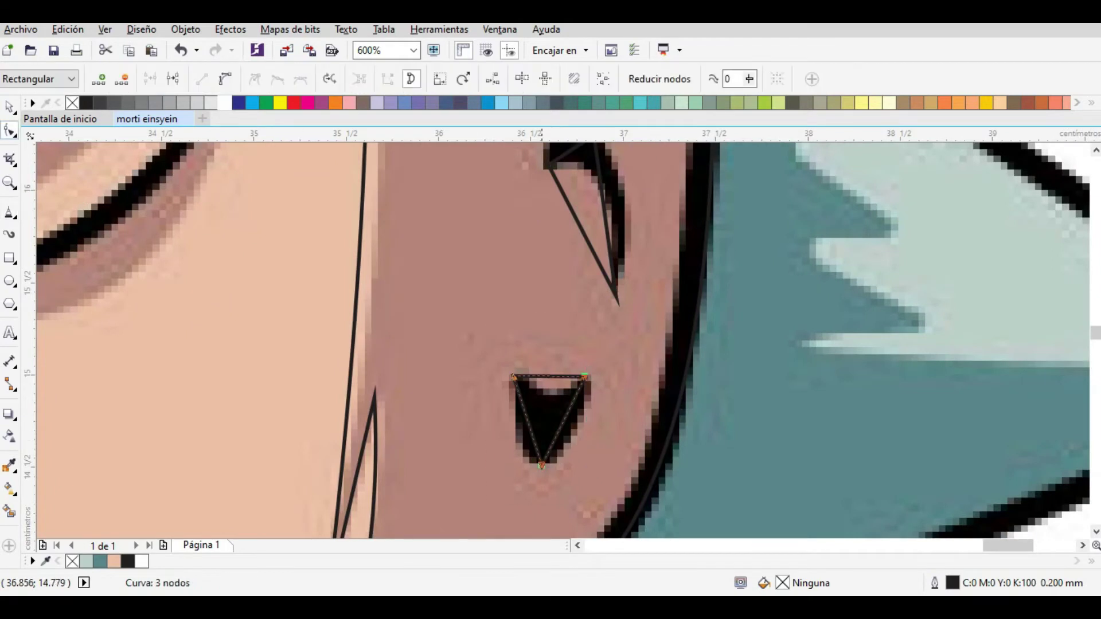
pyautogui.scroll(3, 549, 420)
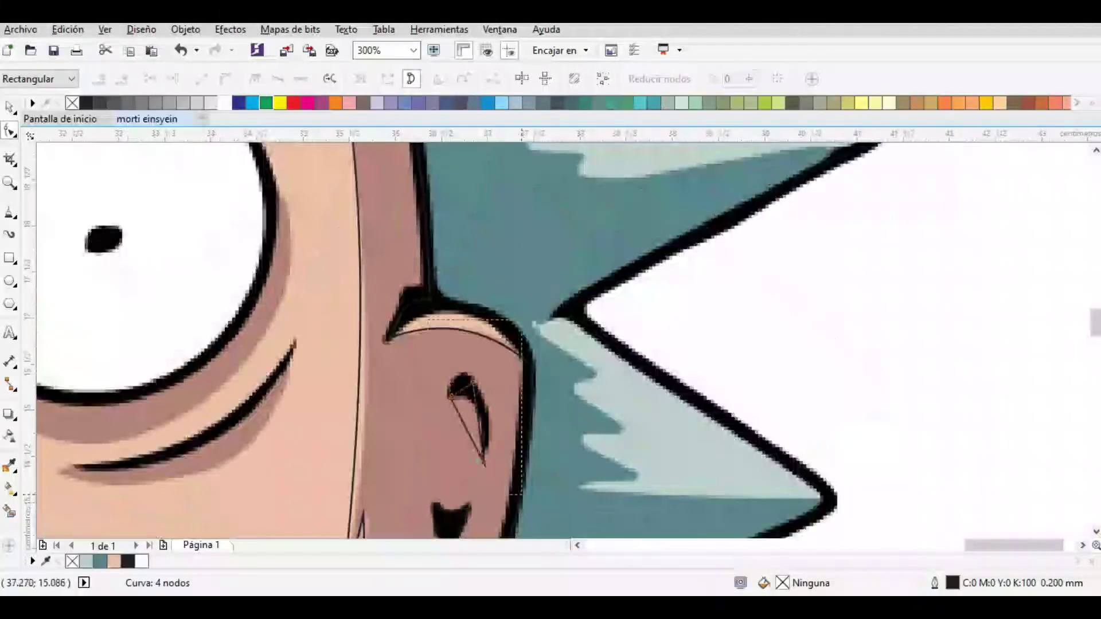
pyautogui.scroll(3, 467, 367)
pyautogui.moveTo(401, 361); pyautogui.dragTo(401, 363)
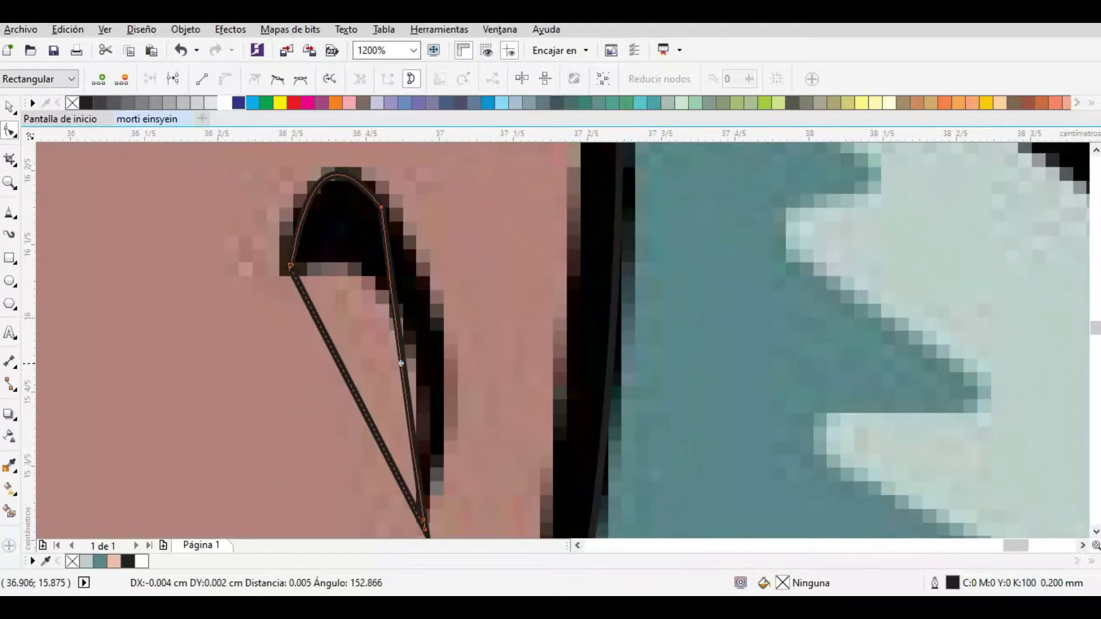
pyautogui.scroll(-4, 723, 313)
# Trace the shadow around the left eye as a closed two-node curve between the shadow's two ends.
pyautogui.press('F5')
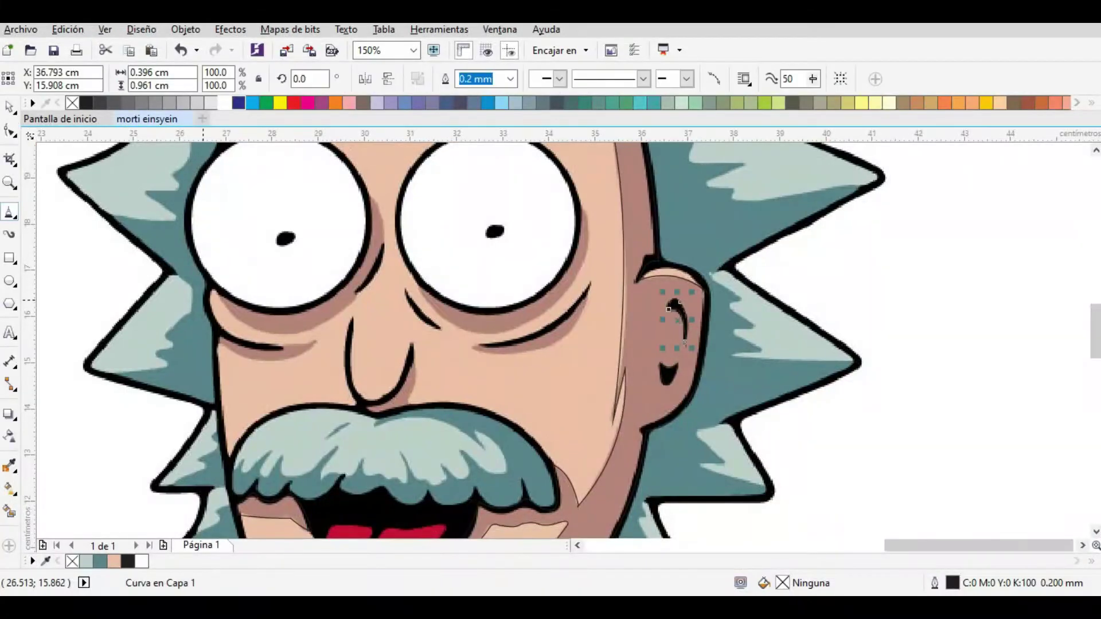
pyautogui.scroll(2, 213, 304)
pyautogui.click(219, 288)
# Bend the left eye shadow's two segments to follow the eye circle and the shadow's outer edge.
pyautogui.click(12, 134)
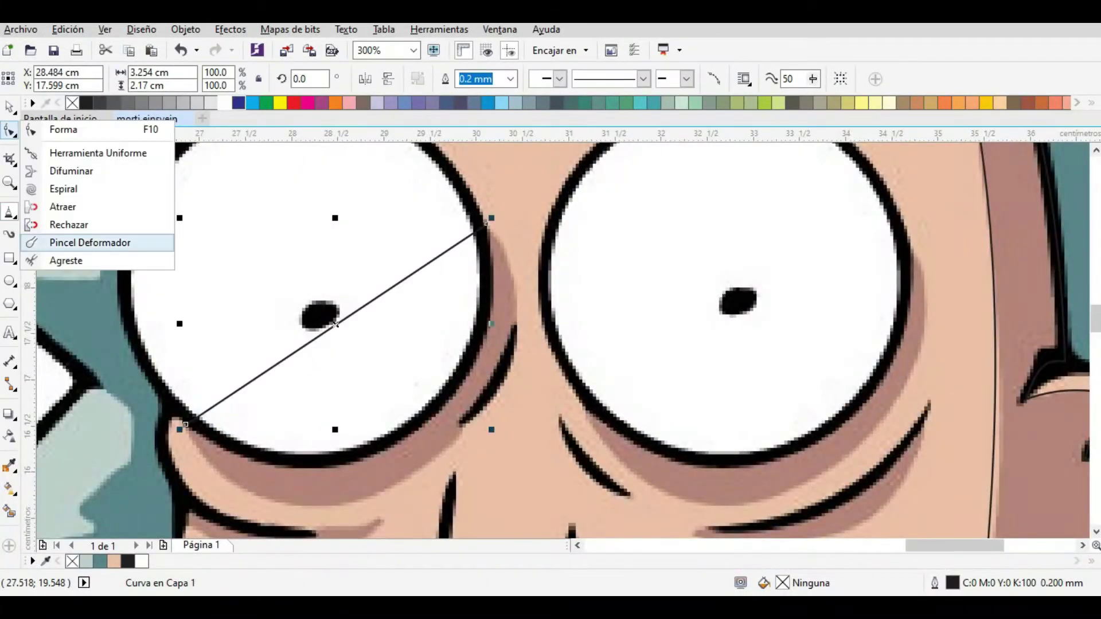
pyautogui.click(63, 130)
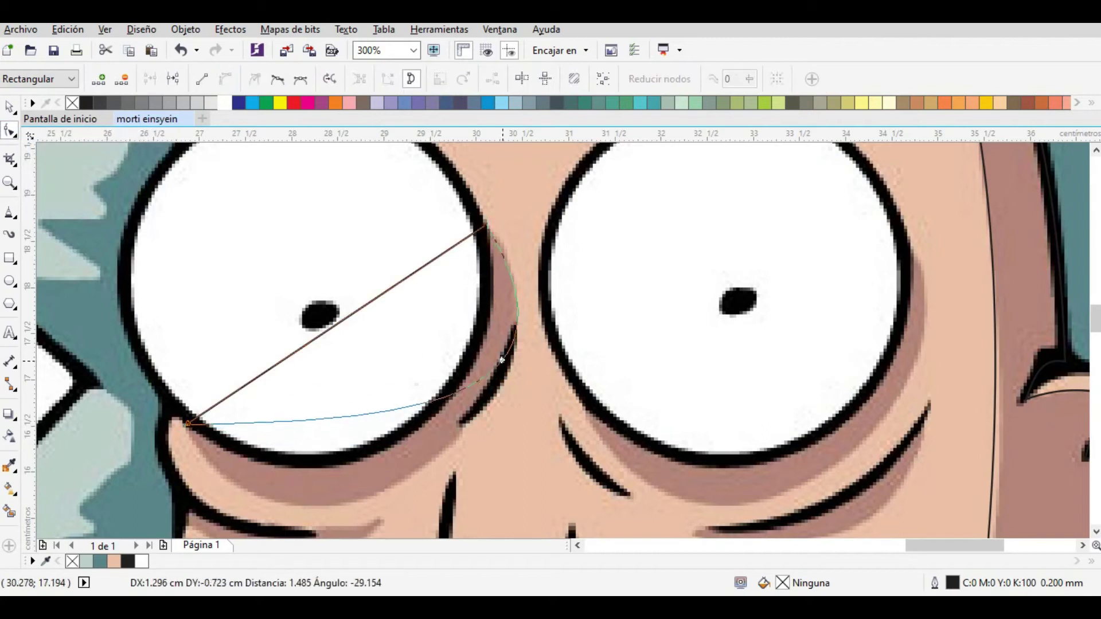
pyautogui.moveTo(502, 360); pyautogui.dragTo(502, 361)
pyautogui.moveTo(353, 485); pyautogui.dragTo(333, 502)
pyautogui.moveTo(376, 275); pyautogui.dragTo(481, 226)
pyautogui.press('F3')
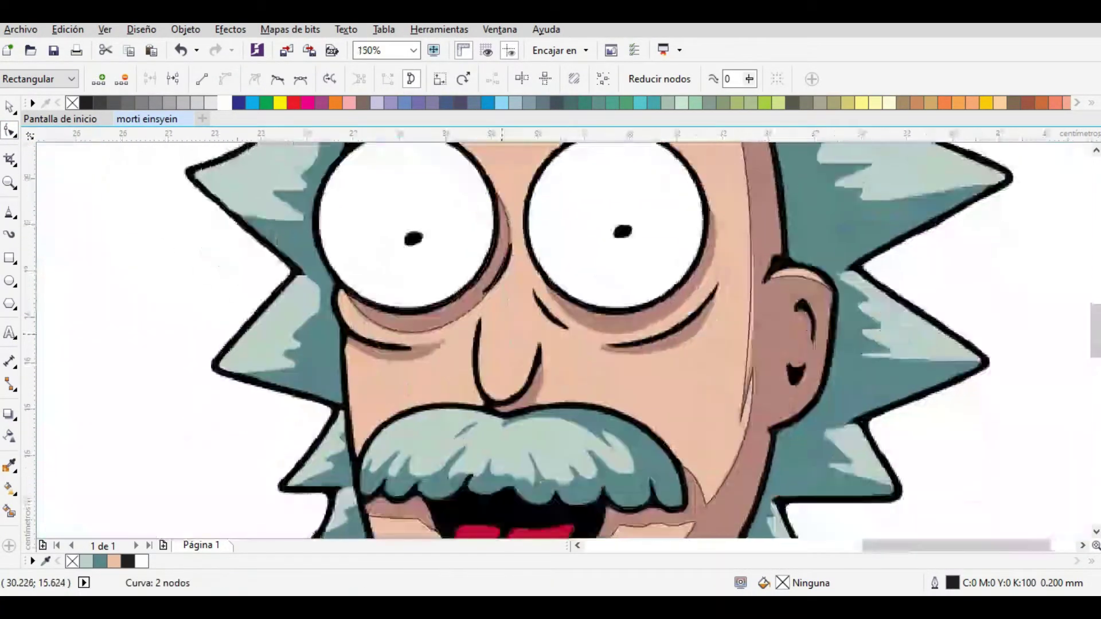
# Trace the shadow under the right eye as a two-node shape and curve both segments along the eye circle and outer edge.
pyautogui.press('F5')
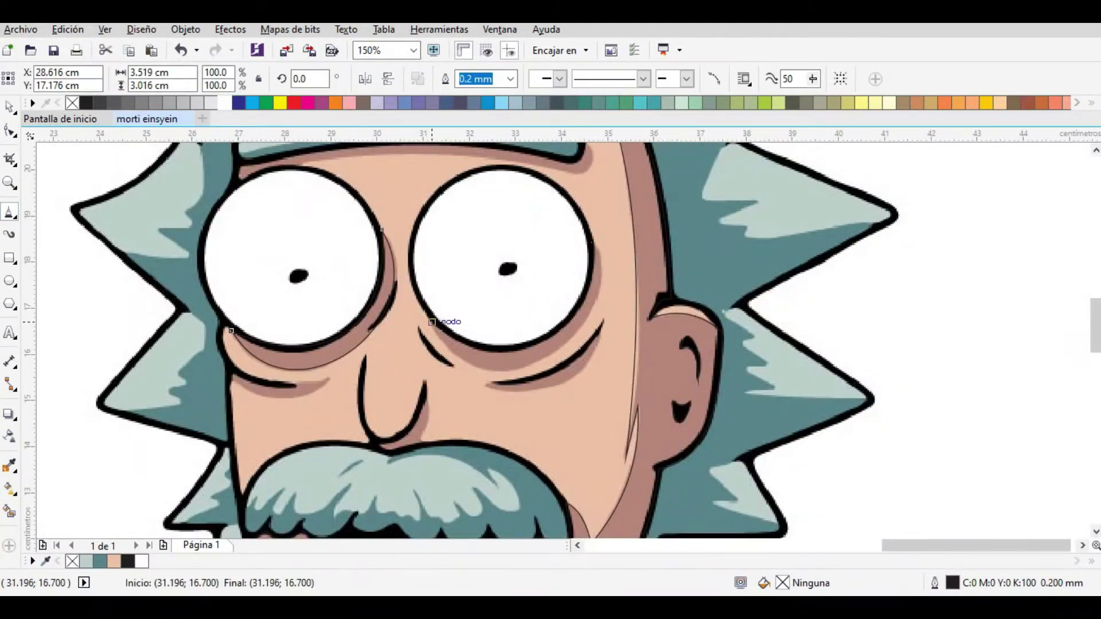
pyautogui.press('F10')
pyautogui.scroll(1, 512, 310)
pyautogui.moveTo(506, 407); pyautogui.dragTo(499, 431)
pyautogui.moveTo(757, 352); pyautogui.dragTo(757, 352)
pyautogui.moveTo(453, 513); pyautogui.dragTo(450, 492)
pyautogui.moveTo(563, 247); pyautogui.dragTo(595, 367)
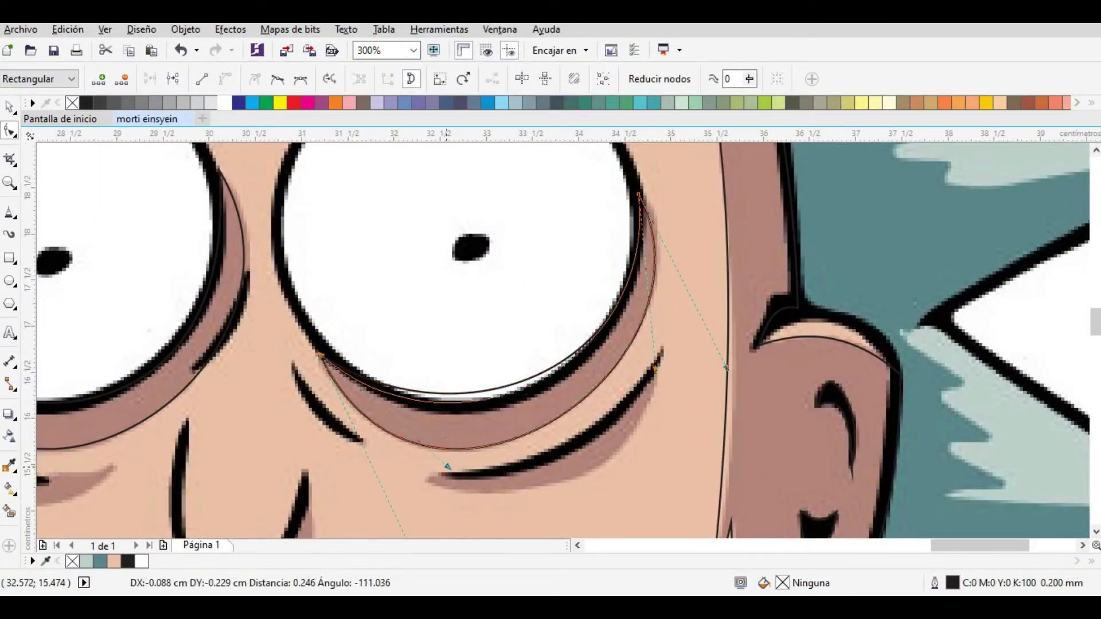
pyautogui.moveTo(447, 467); pyautogui.dragTo(447, 468)
pyautogui.scroll(-1, 425, 412)
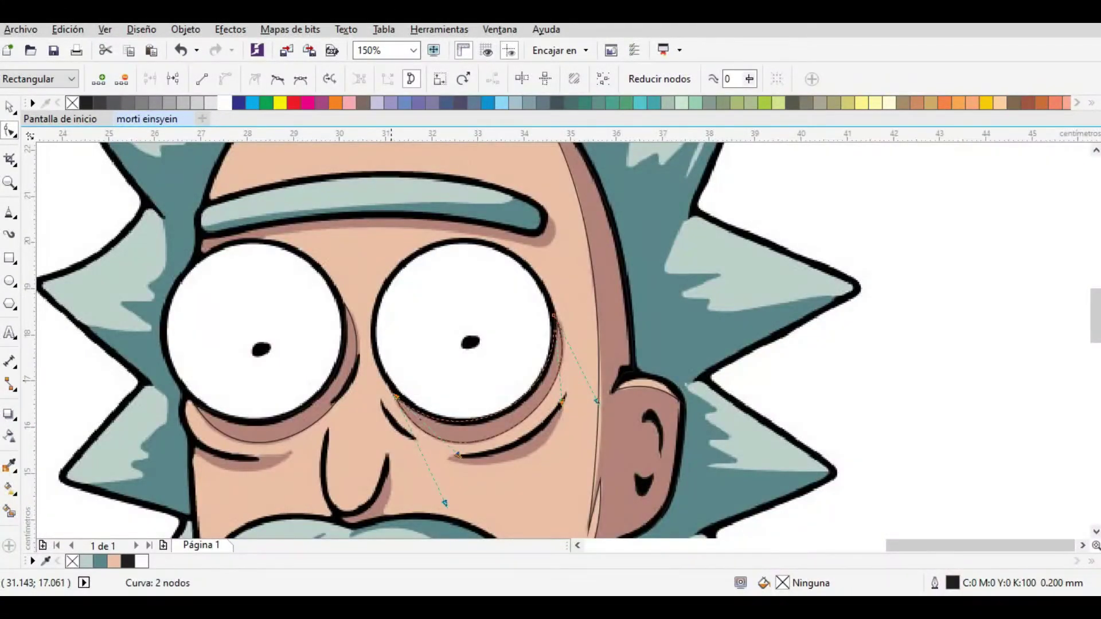
# Trace the wrinkle shadow below the left eye as a closed shape and curve its edges.
pyautogui.scroll(-2, 541, 388)
pyautogui.press('F5')
pyautogui.scroll(5, 540, 388)
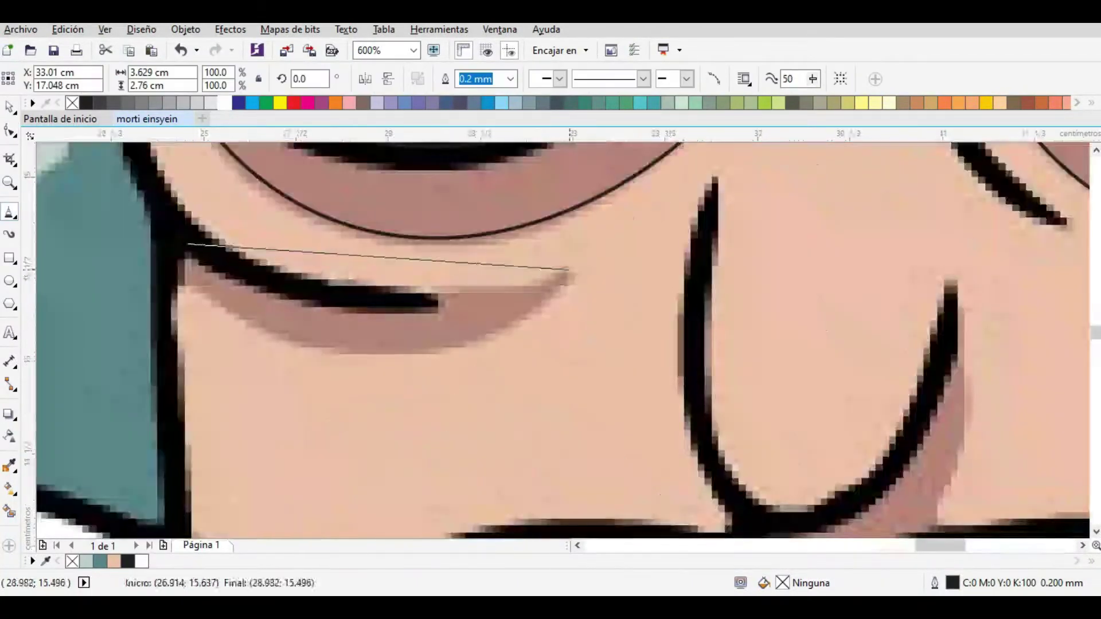
pyautogui.click(567, 269)
pyautogui.click(181, 281)
pyautogui.click(187, 245)
pyautogui.press('F10')
# Trace the wrinkle shadow below the right eye as a two-node shape and curve its edges along the shadow.
pyautogui.press('F5')
pyautogui.scroll(-5, 388, 277)
pyautogui.scroll(5, 242, 379)
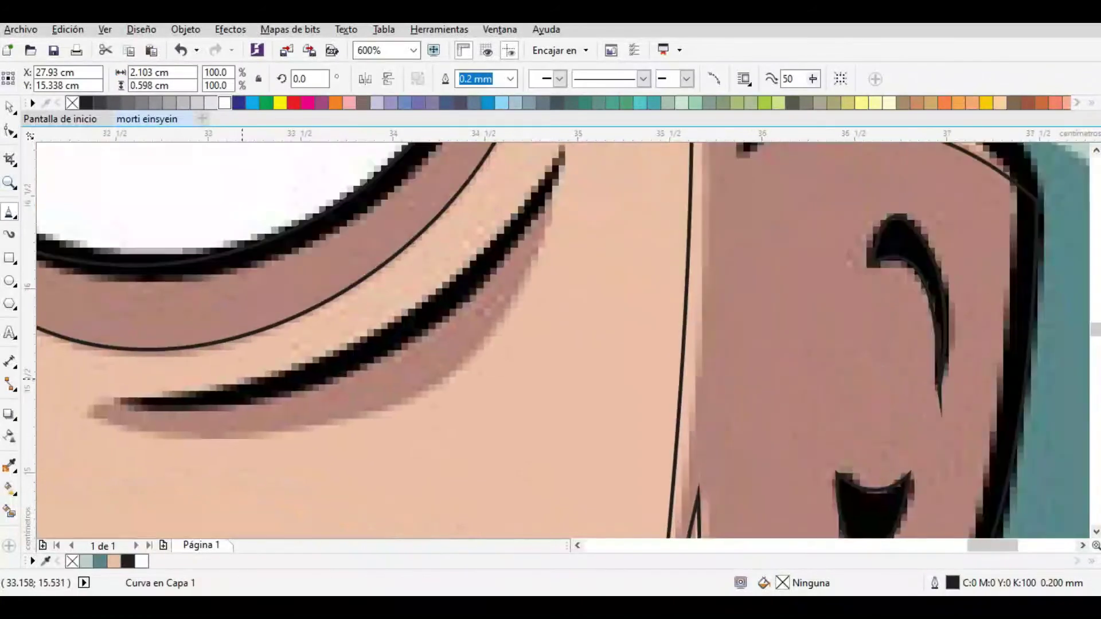
pyautogui.click(553, 189)
pyautogui.press('F10')
pyautogui.scroll(-2, 310, 286)
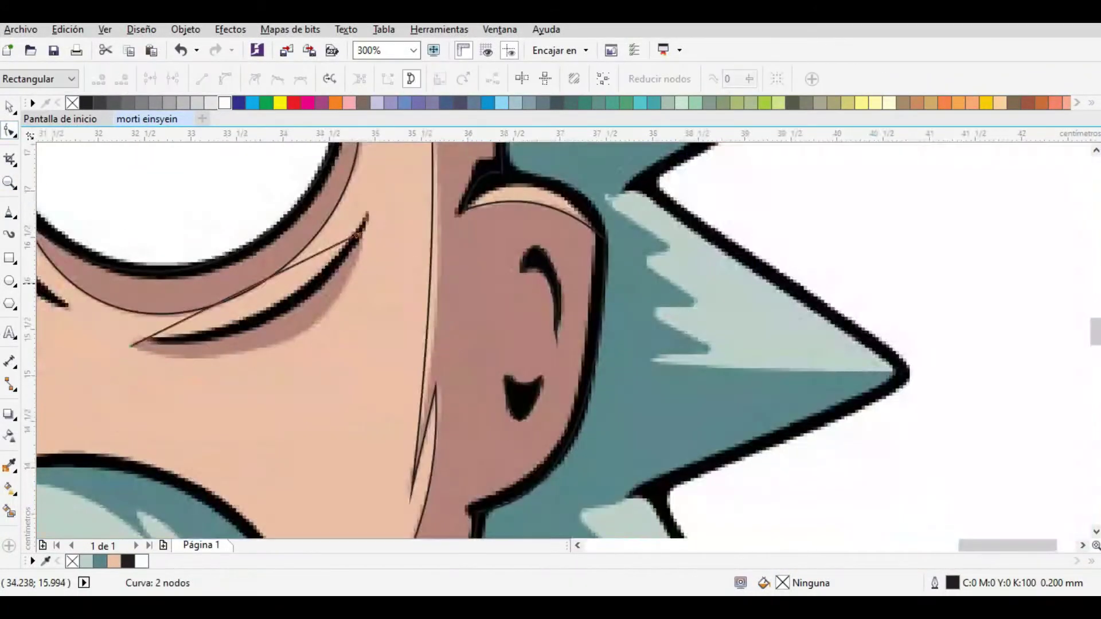
pyautogui.hscroll(-2, 310, 286)
pyautogui.moveTo(310, 286); pyautogui.dragTo(354, 334)
pyautogui.scroll(-4, 344, 311)
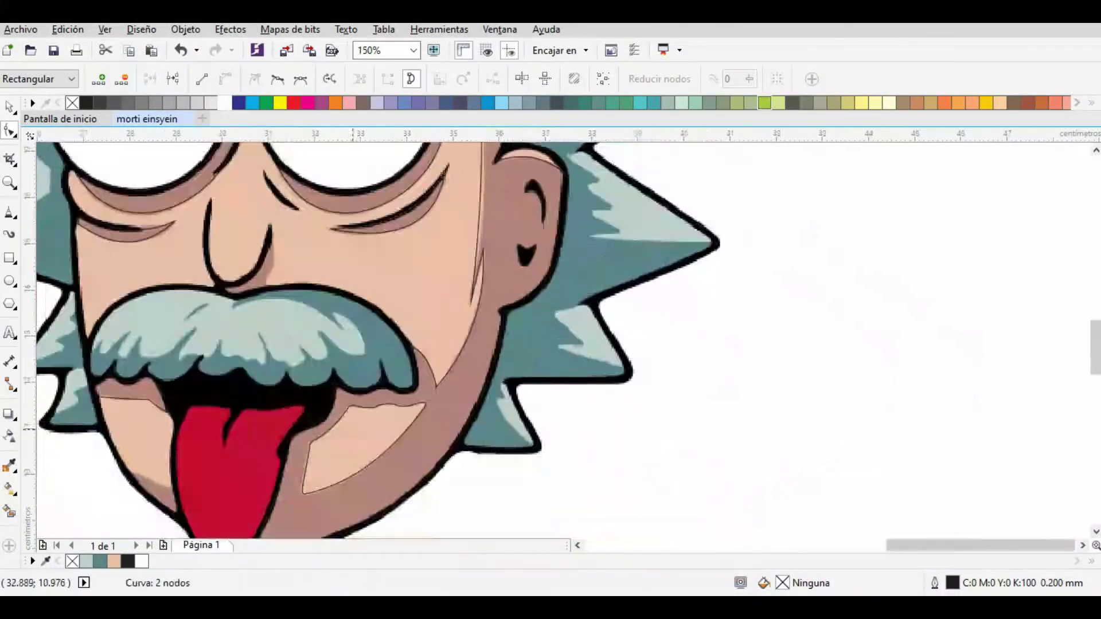
# Trace the small jaw shadow beside the tongue's left edge as a three-node closed shape and fit it to the shadow.
pyautogui.scroll(4, 394, 407)
pyautogui.scroll(2, 395, 412)
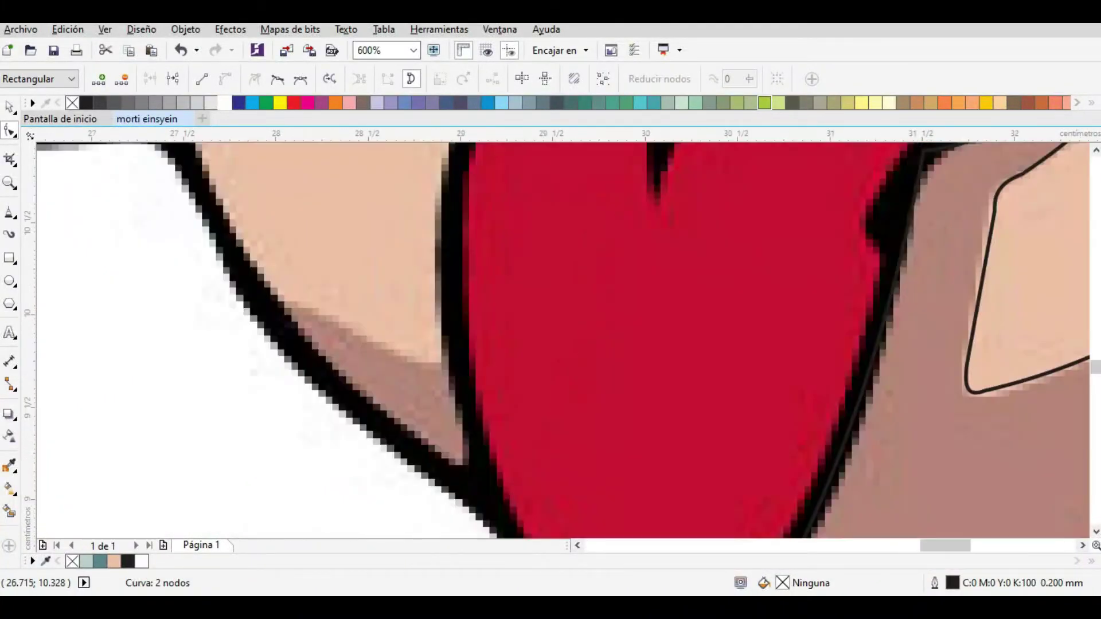
pyautogui.press('F5')
pyautogui.click(269, 292)
pyautogui.doubleClick(474, 480)
pyautogui.click(270, 291)
pyautogui.press('F10')
pyautogui.scroll(-1, 564, 465)
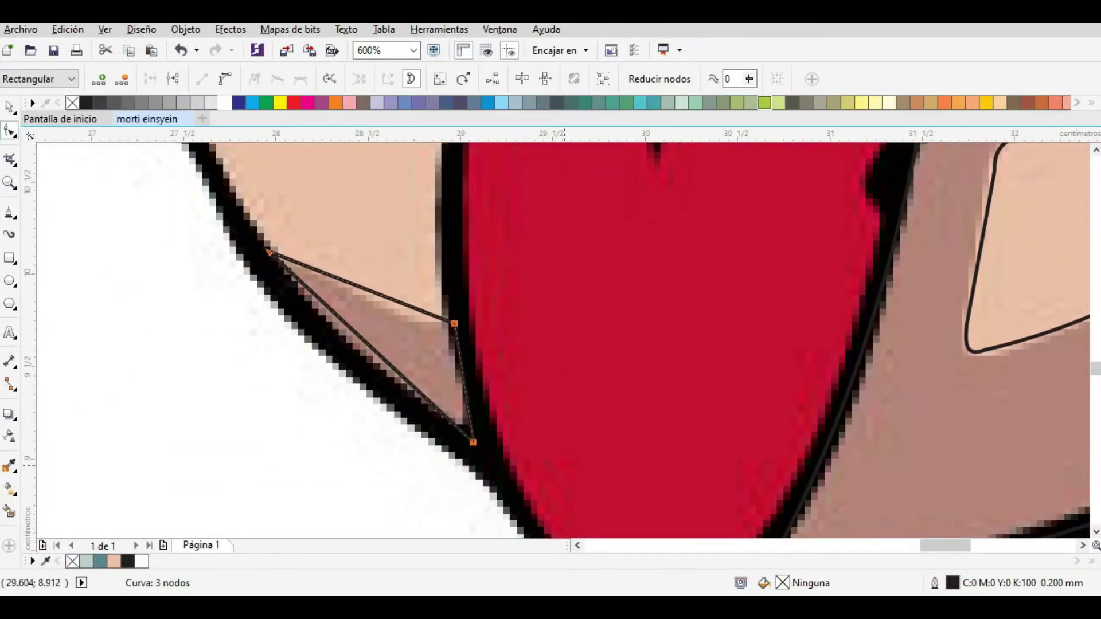
pyautogui.scroll(-3, 551, 338)
pyautogui.scroll(2, 550, 229)
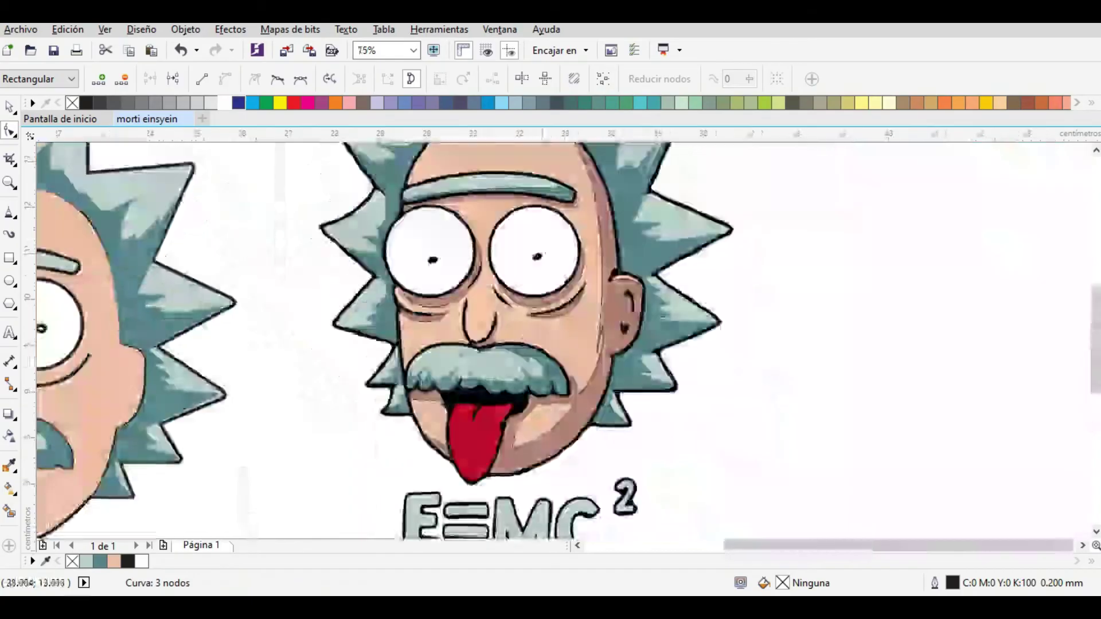
# Outline the shadow under the eyebrow and the eyebrow's dark lower band as two closed straight-edged shapes.
pyautogui.press('F5')
pyautogui.click(131, 349)
pyautogui.doubleClick(120, 384)
pyautogui.doubleClick(250, 356)
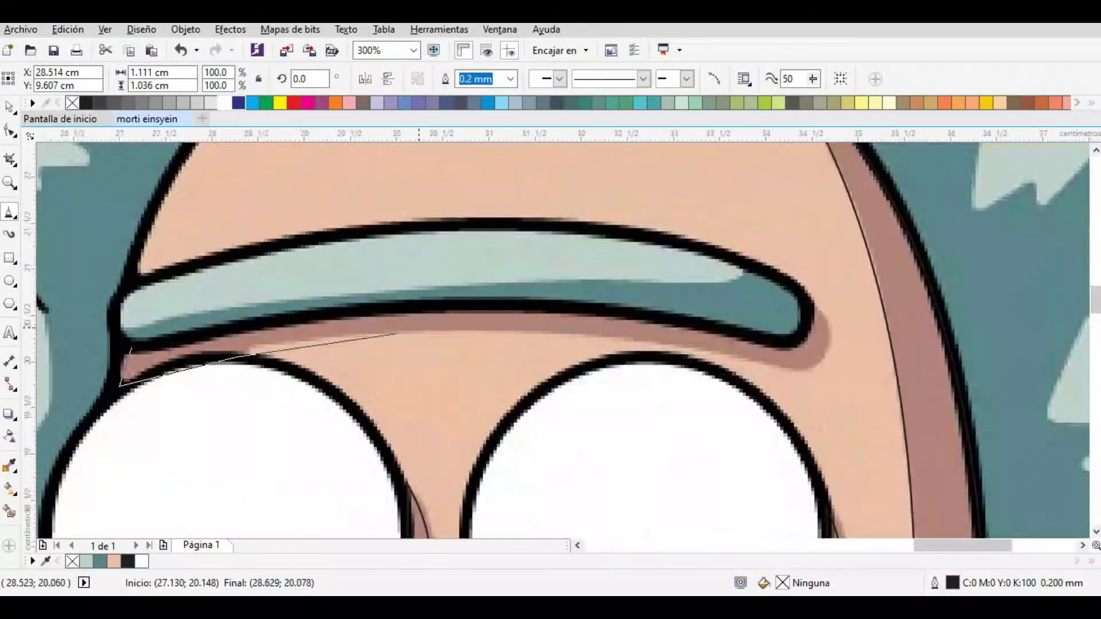
pyautogui.click(131, 348)
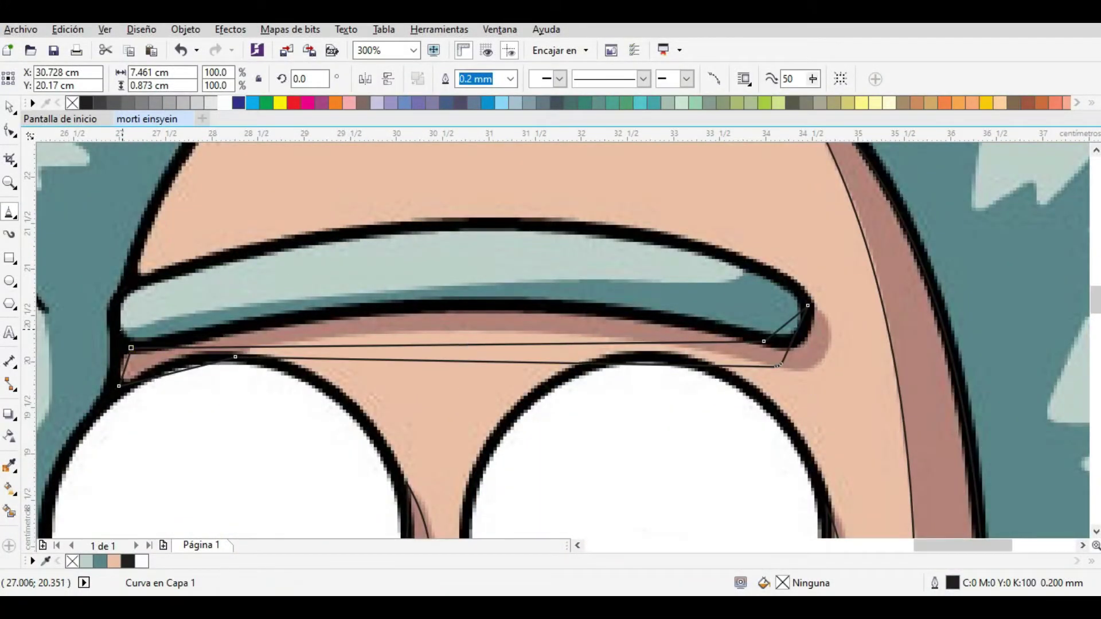
pyautogui.scroll(-2, 241, 308)
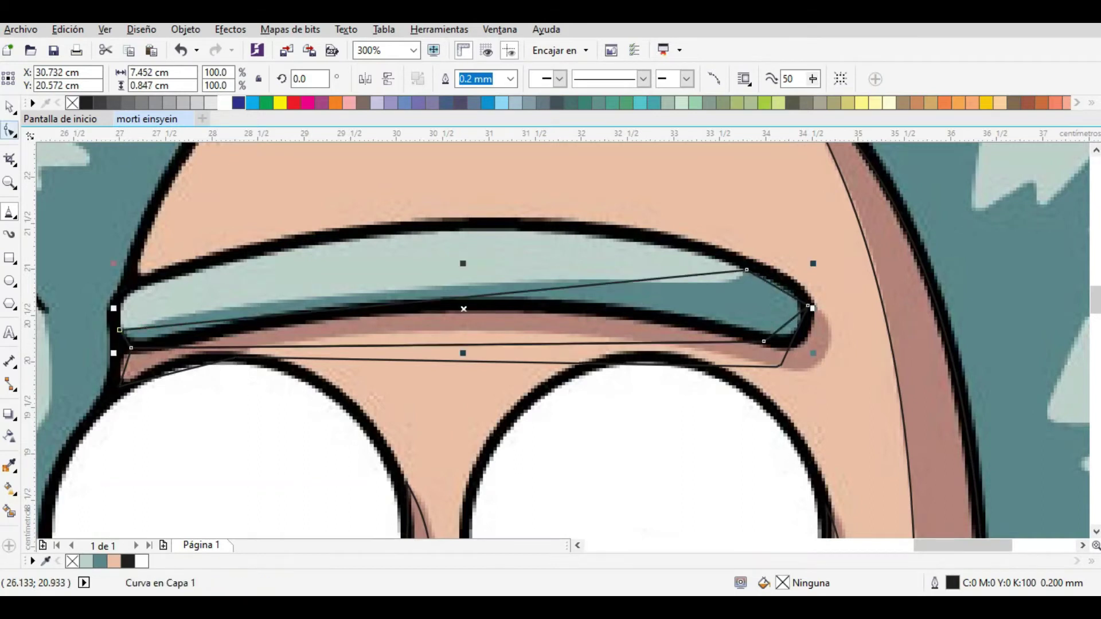
# Bend the segments of the eyebrow's dark band to follow its rounded end and its upper and lower edges.
pyautogui.press('F10')
pyautogui.scroll(3, 374, 222)
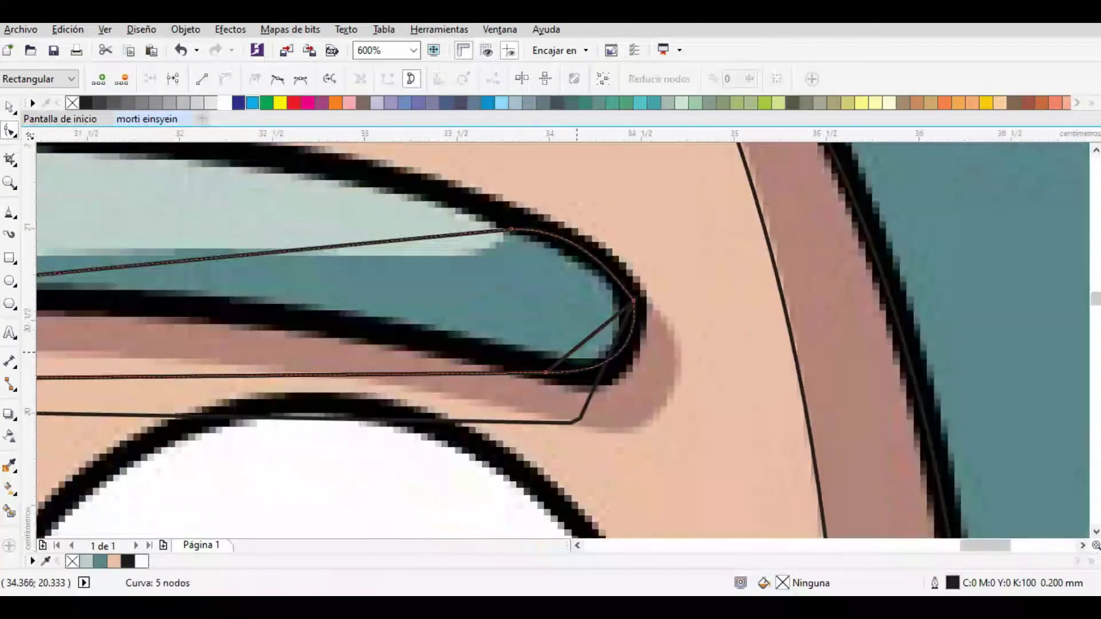
pyautogui.scroll(-2, 584, 281)
pyautogui.moveTo(462, 277); pyautogui.dragTo(515, 292)
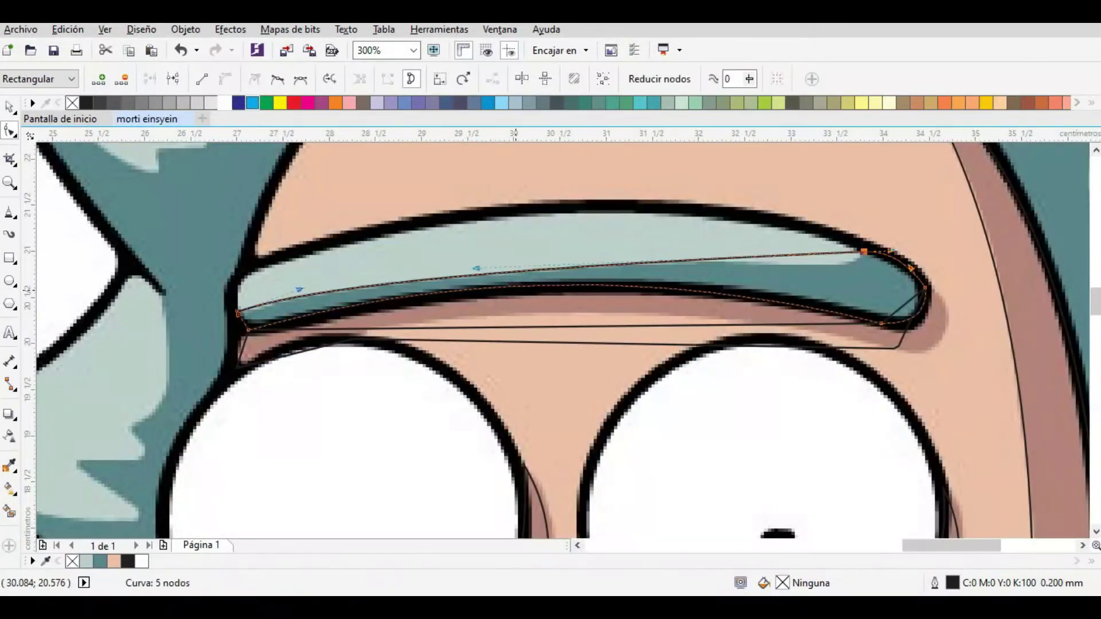
pyautogui.moveTo(882, 253); pyautogui.dragTo(633, 285)
pyautogui.scroll(3, 244, 321)
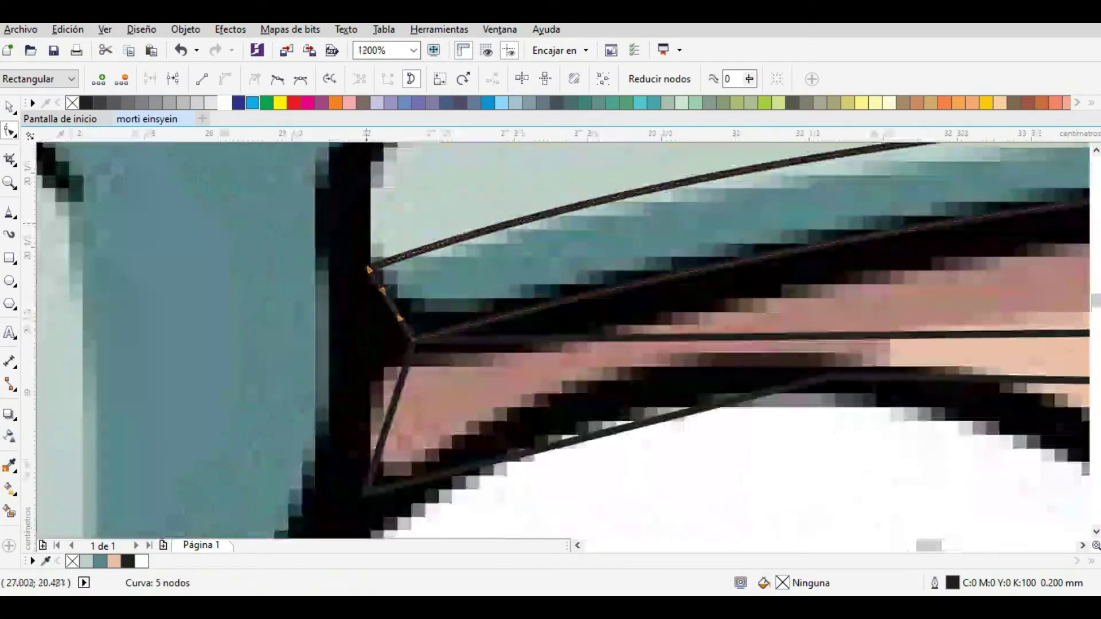
pyautogui.scroll(-3, 344, 321)
pyautogui.scroll(2, 937, 312)
# Curve the shadow shape under the eyebrow along the brow and around its right end, removing the surplus node.
pyautogui.click(937, 313)
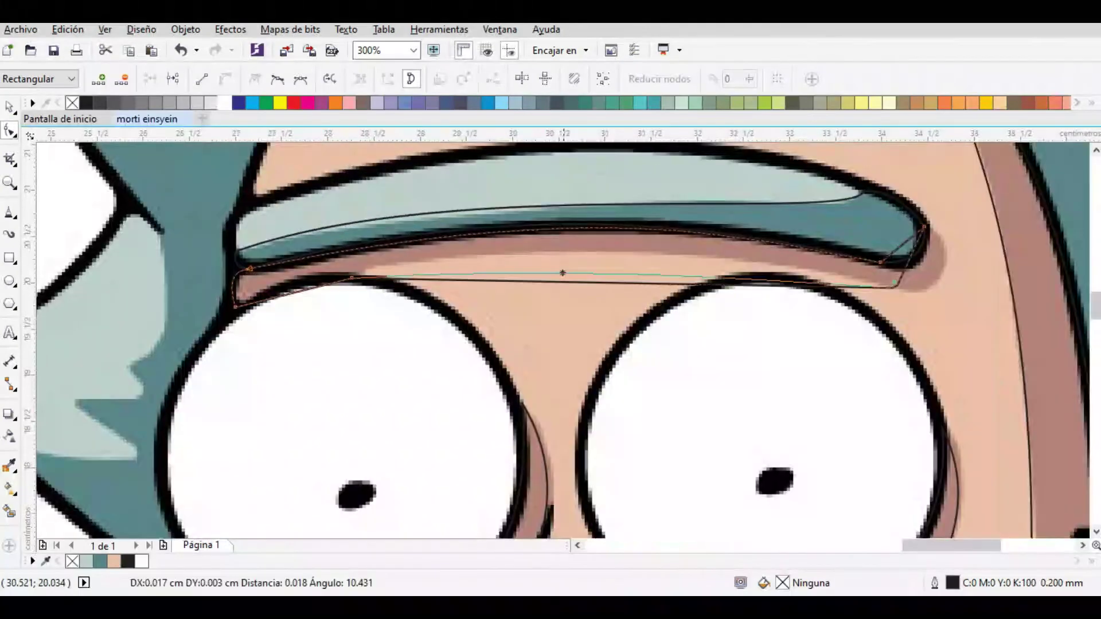
pyautogui.scroll(3, 293, 262)
pyautogui.scroll(-2, 293, 261)
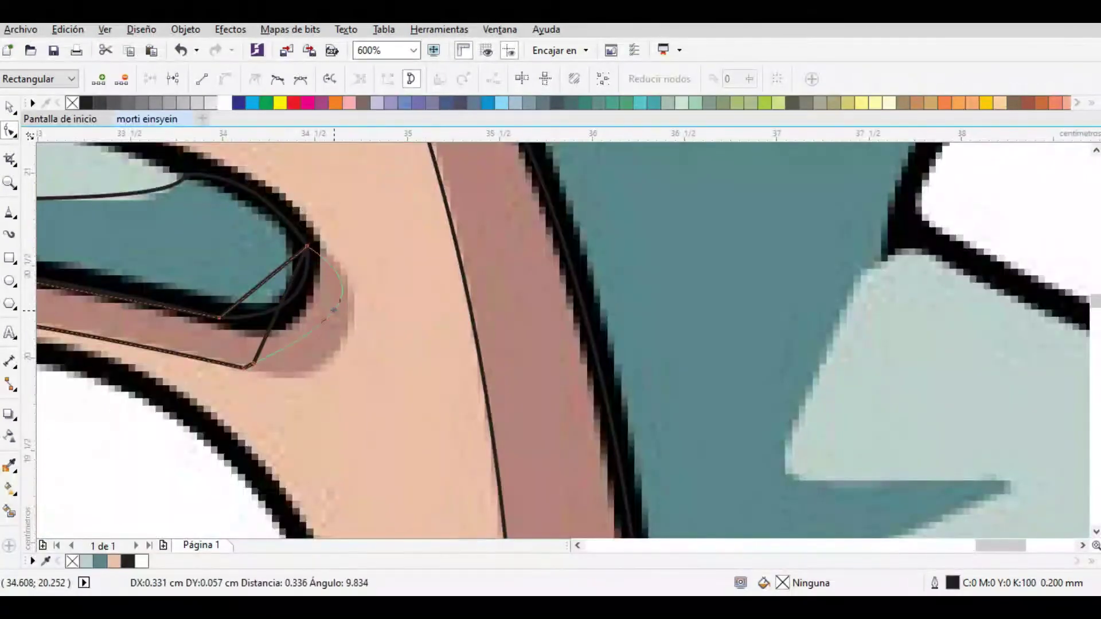
pyautogui.press('Delete')
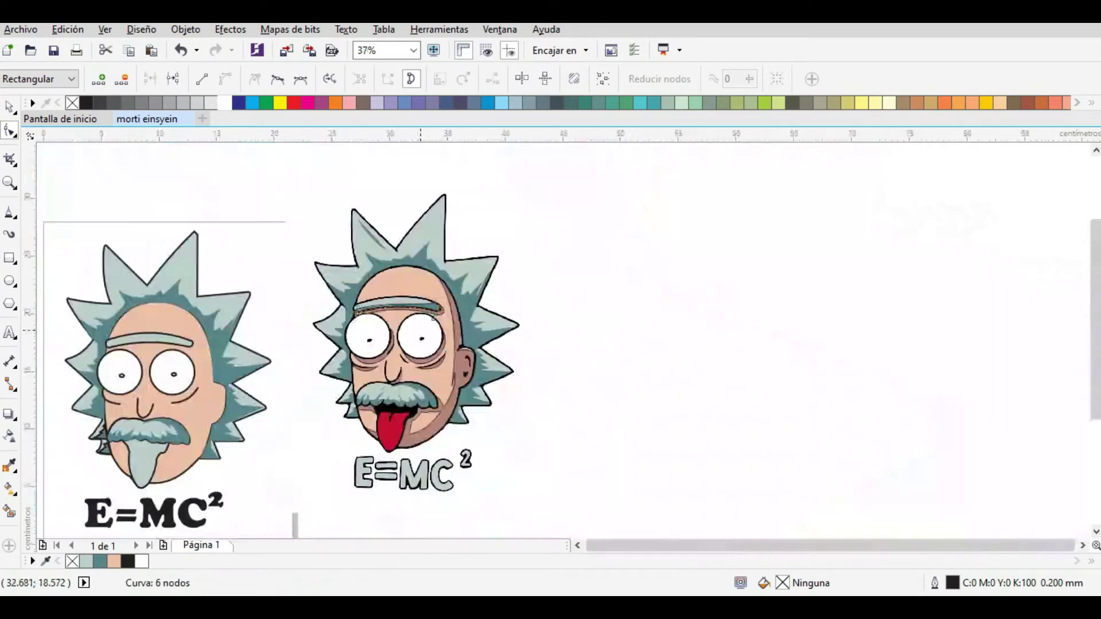
# Move the reference bitmap to the right, clear of the traced shadow shapes.
pyautogui.scroll(-2, 454, 309)
pyautogui.moveTo(441, 321); pyautogui.dragTo(579, 321)
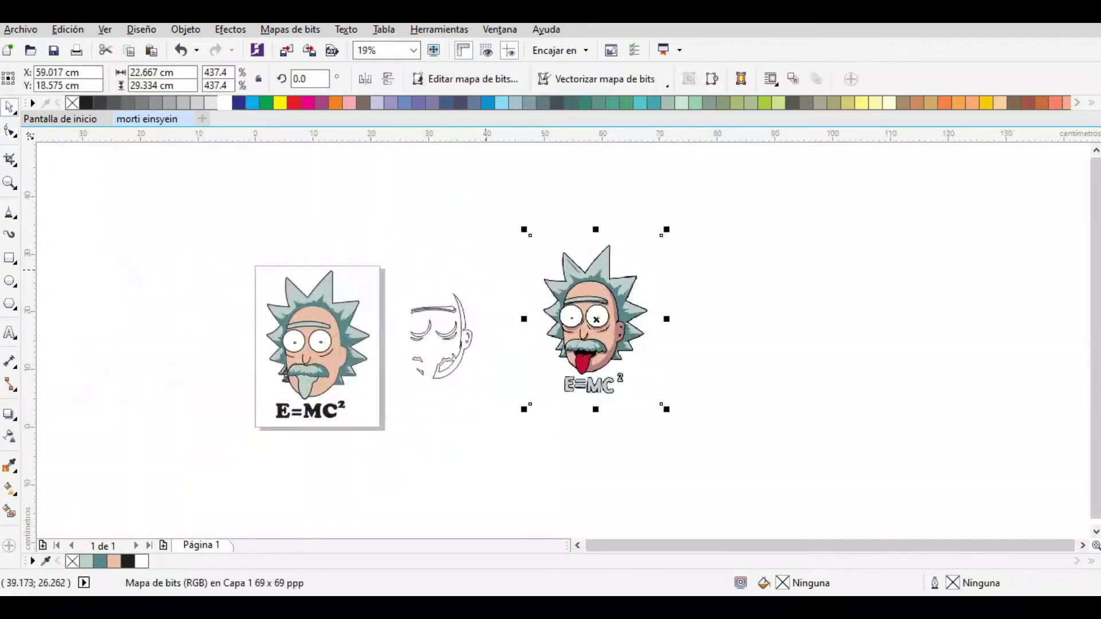
pyautogui.scroll(2, 468, 378)
pyautogui.hscroll(2, 468, 378)
# Sample the brownish-pink skin shadow colour from the reference image and fill the face, ear, eye, brow and cheek shadows with it.
pyautogui.press('i')
pyautogui.click(612, 351)
pyautogui.scroll(4, 373, 310)
pyautogui.click(488, 299)
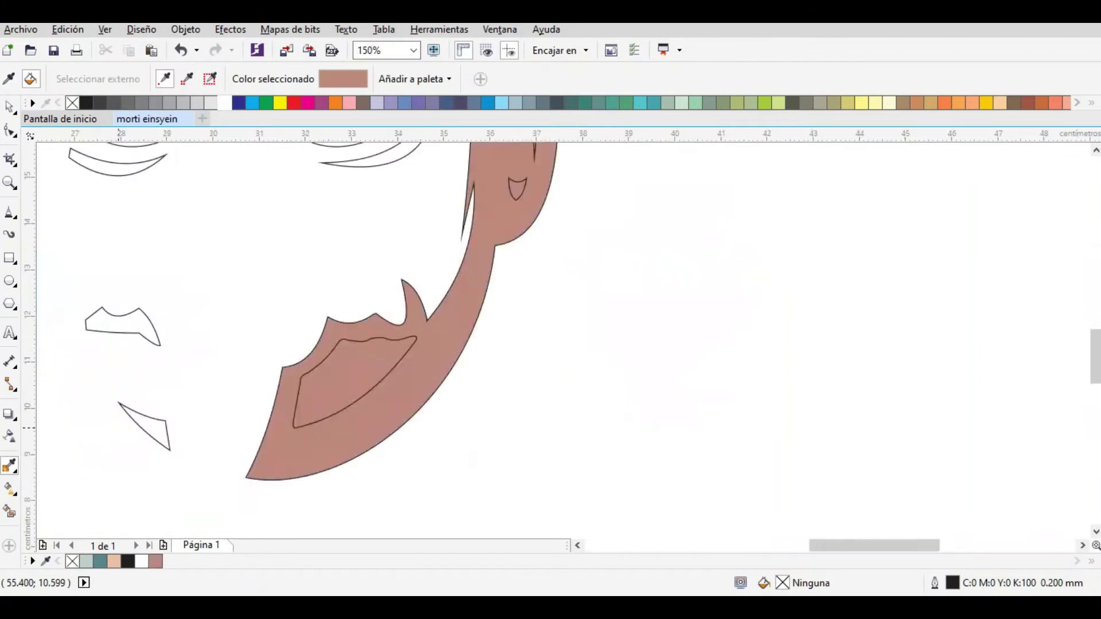
pyautogui.click(117, 318)
pyautogui.click(146, 428)
pyautogui.hscroll(-3, 324, 310)
pyautogui.scroll(-3, 600, 293)
pyautogui.scroll(1, 599, 294)
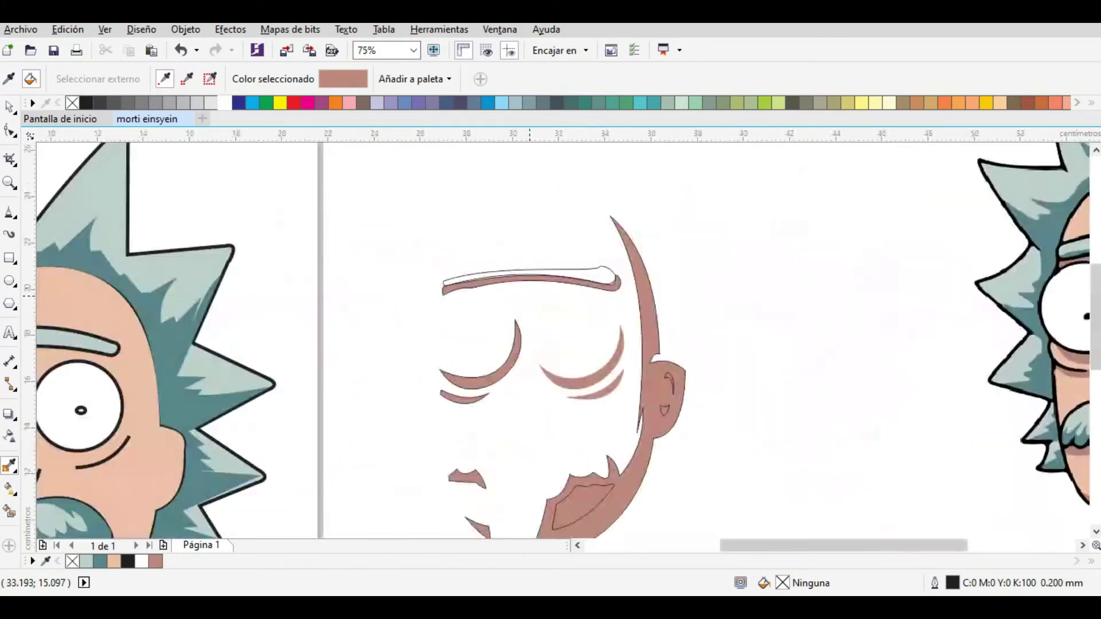
# Place the traced shadows and eyebrow shading over the vector face on the page.
pyautogui.scroll(-1, 470, 269)
pyautogui.press('space')
pyautogui.click(471, 271)
pyautogui.moveTo(351, 480)
pyautogui.mouseDown()
pyautogui.moveTo(597, 184)
pyautogui.moveTo(457, 422)
pyautogui.mouseUp()
pyautogui.scroll(4, 553, 321)
pyautogui.click(453, 321)
pyautogui.scroll(-4, 492, 332)
pyautogui.moveTo(532, 295)
pyautogui.mouseDown()
pyautogui.moveTo(290, 333)
pyautogui.moveTo(306, 321)
pyautogui.mouseUp()
pyautogui.scroll(4, 299, 325)
pyautogui.scroll(-2, 306, 321)
pyautogui.scroll(1, 307, 321)
pyautogui.scroll(-3, 306, 321)
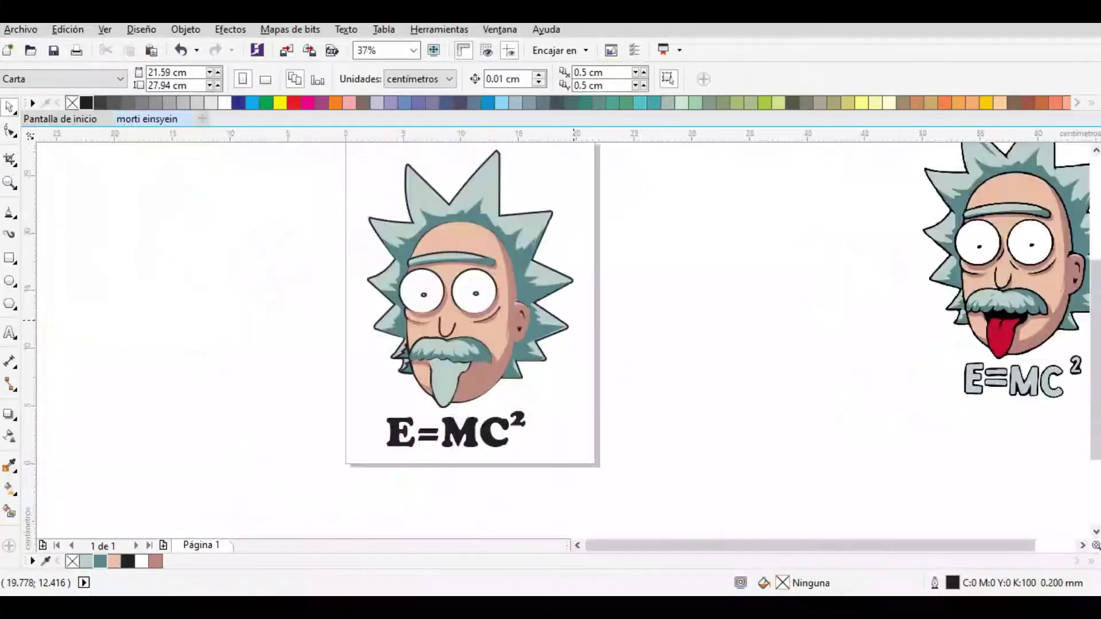
# Bring the reference image closer to the page and trace its tongue, including the notch, as a closed straight-edged shape.
pyautogui.moveTo(851, 222); pyautogui.dragTo(519, 276)
pyautogui.scroll(5, 482, 378)
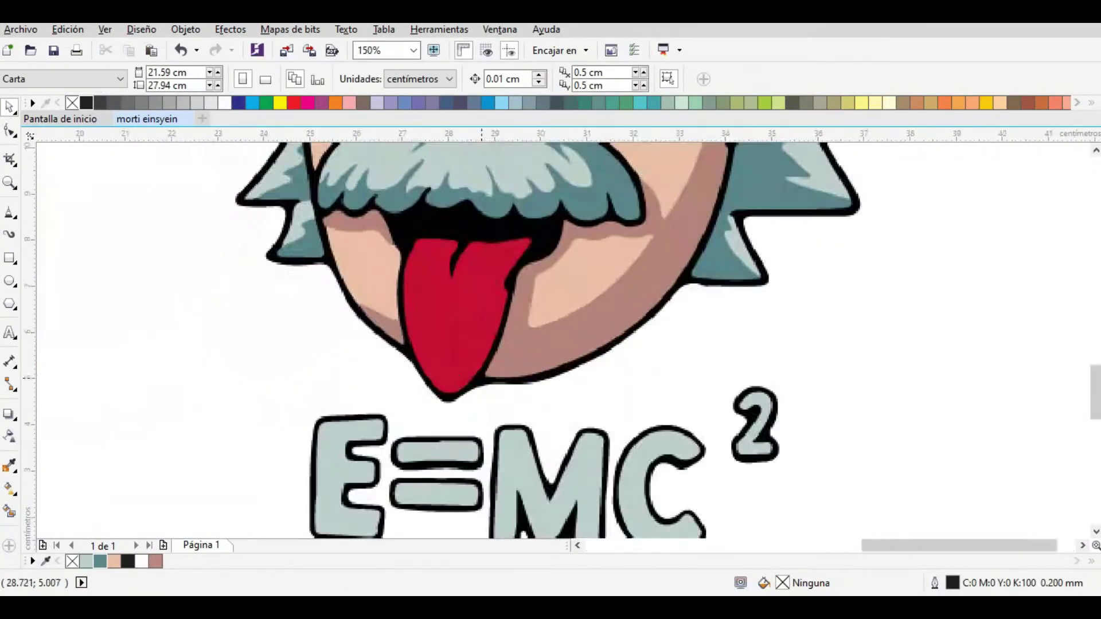
pyautogui.press('F5')
pyautogui.scroll(4, 464, 241)
pyautogui.click(464, 240)
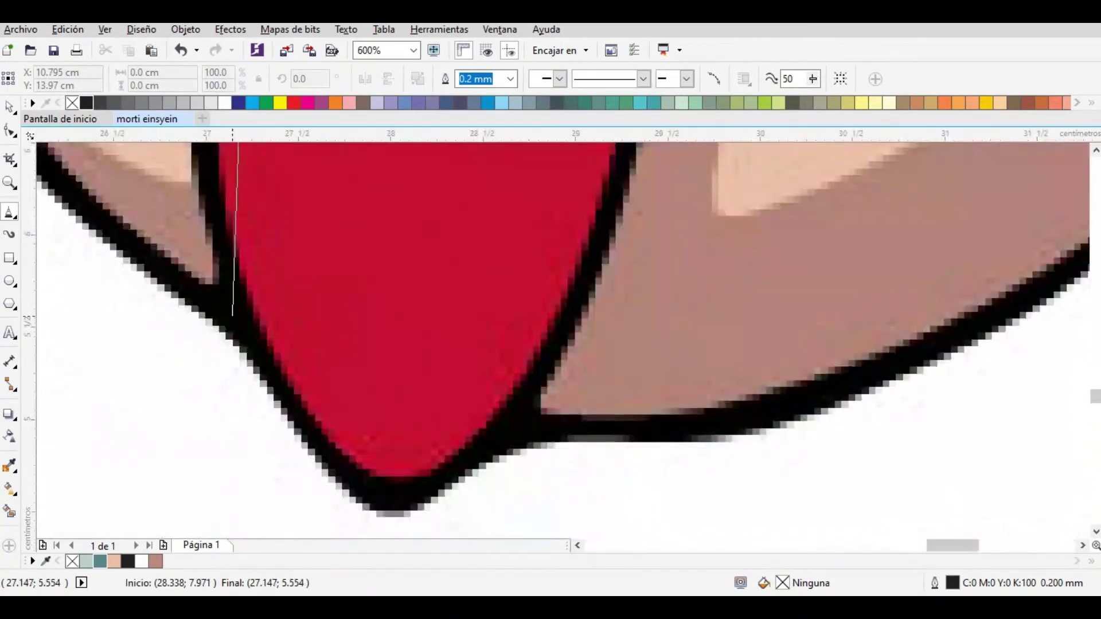
pyautogui.moveTo(527, 422)
pyautogui.mouseDown()
pyautogui.moveTo(505, 401)
pyautogui.moveTo(514, 260)
pyautogui.moveTo(501, 323)
pyautogui.moveTo(221, 334)
pyautogui.mouseUp()
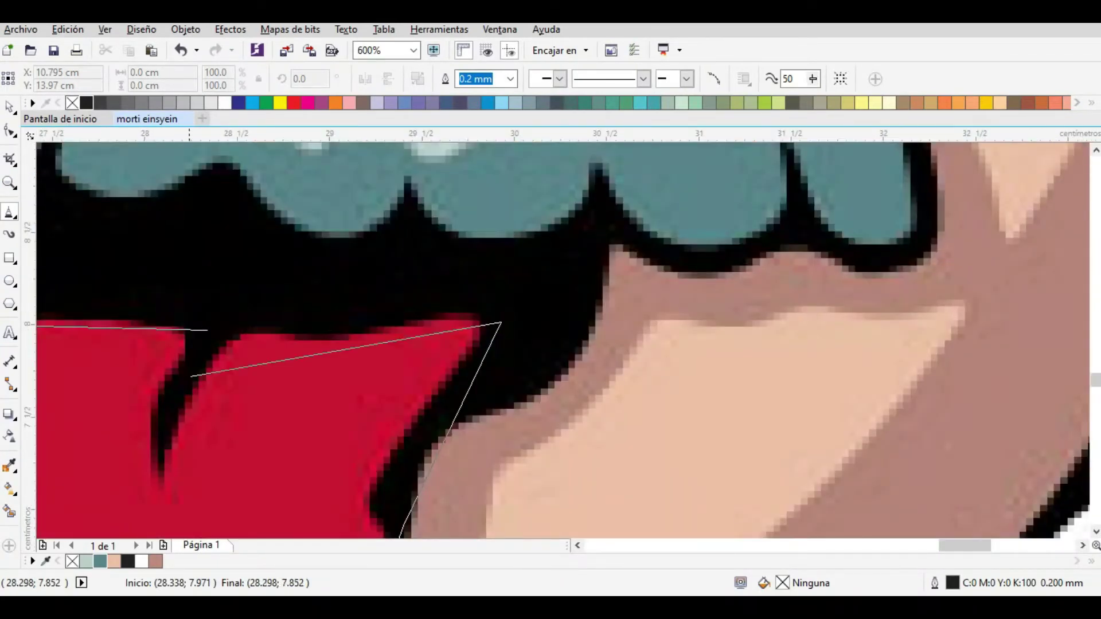
pyautogui.click(207, 330)
pyautogui.press('F10')
# Curve the tongue outline's tip and right side to follow the reference tongue.
pyautogui.scroll(-3, 207, 330)
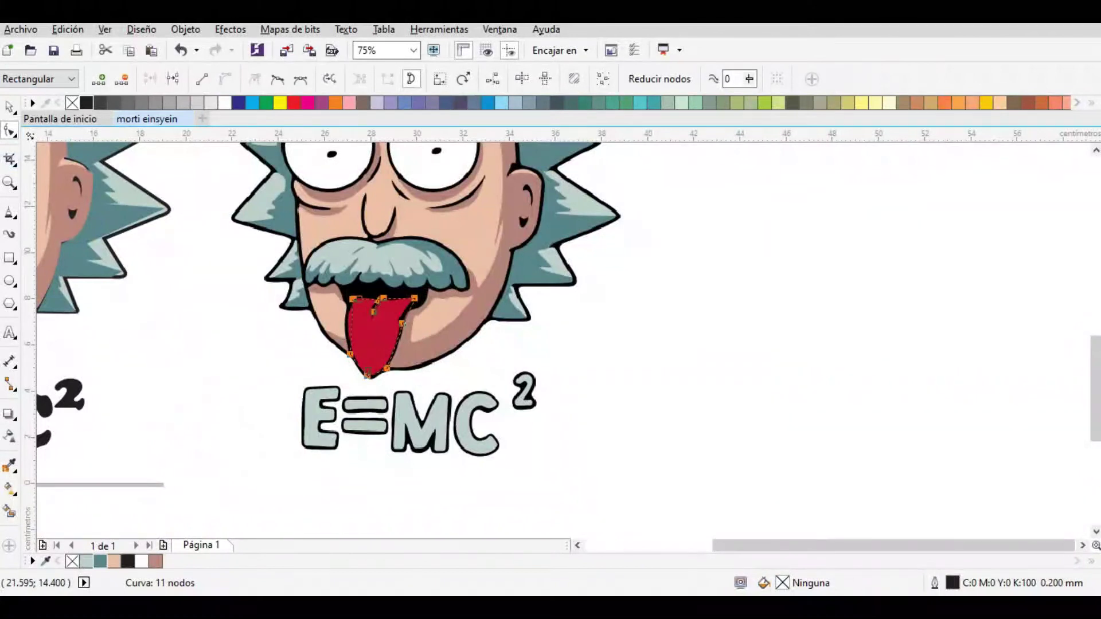
pyautogui.scroll(3, 312, 372)
pyautogui.scroll(-1, 312, 373)
pyautogui.scroll(2, 424, 355)
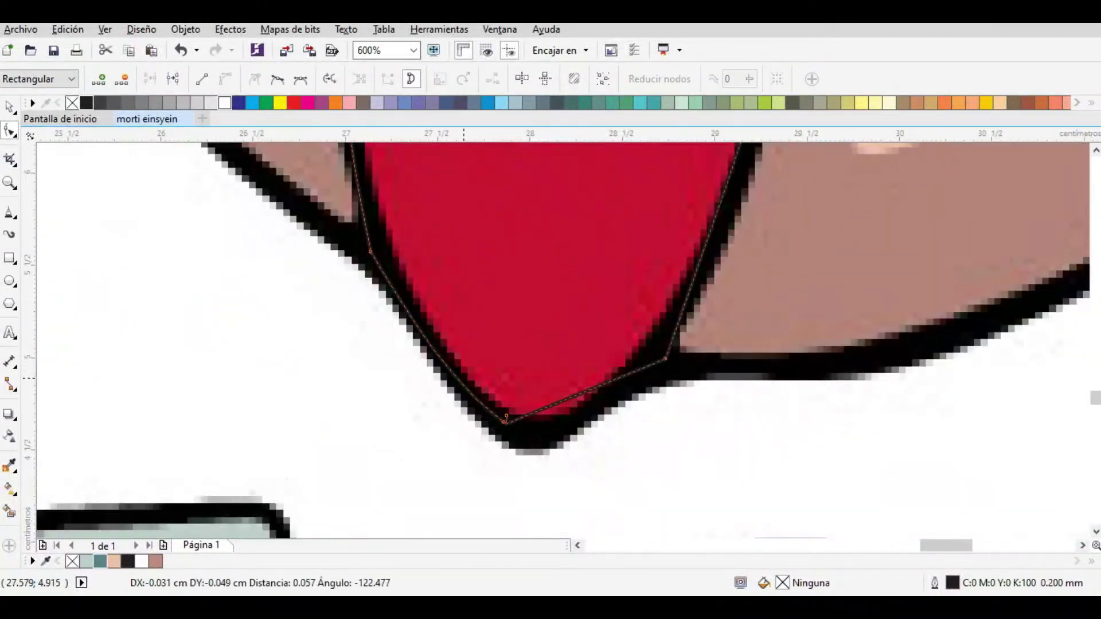
pyautogui.moveTo(552, 401); pyautogui.dragTo(486, 401)
pyautogui.scroll(-3, 583, 328)
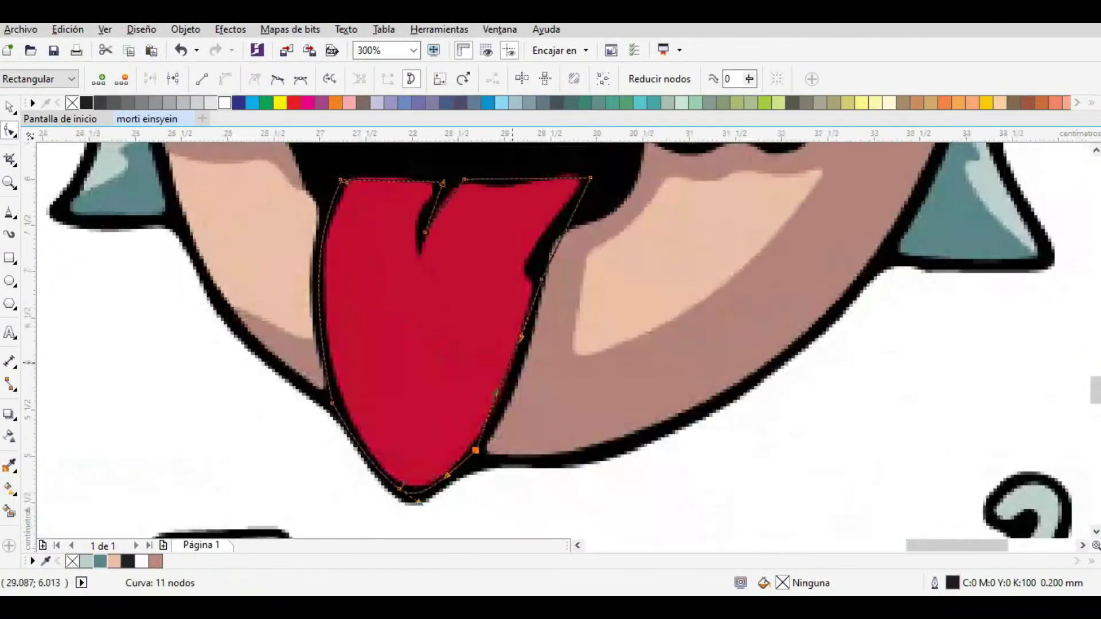
pyautogui.scroll(3, 500, 353)
pyautogui.scroll(1, 562, 338)
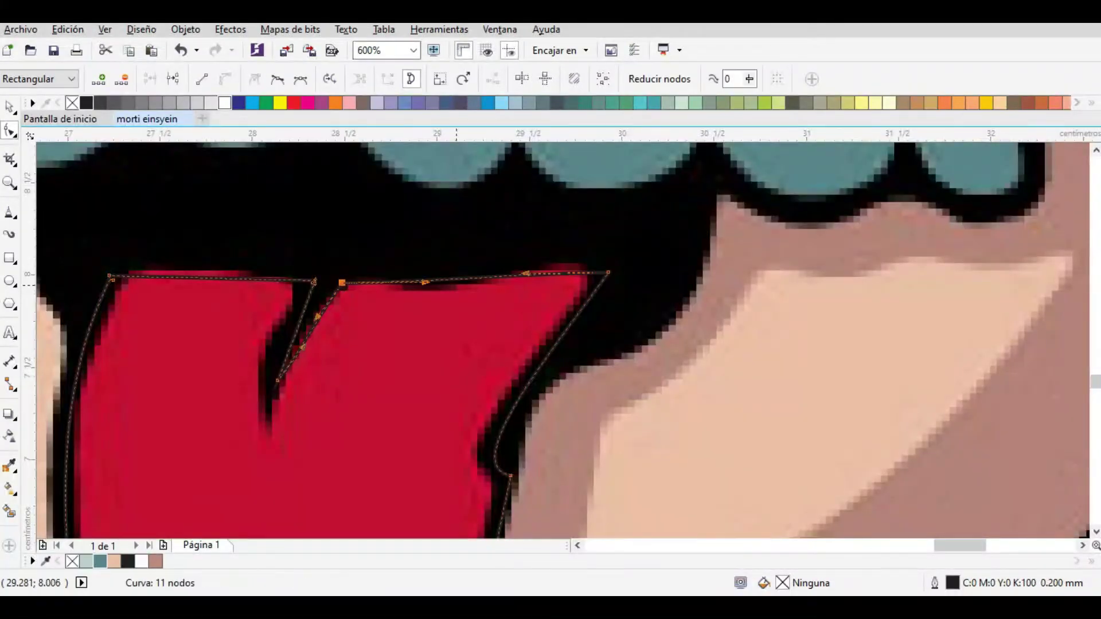
# Curve the tongue outline's top edge, notch and left side to match the reference.
pyautogui.scroll(1, 488, 274)
pyautogui.moveTo(439, 319); pyautogui.dragTo(431, 341)
pyautogui.scroll(2, 456, 277)
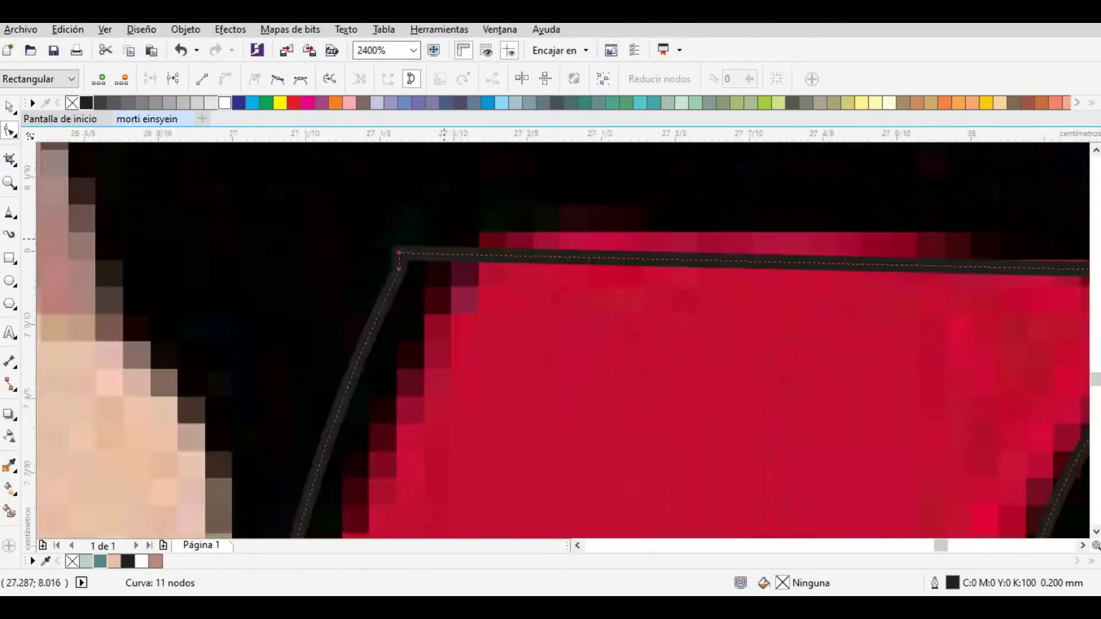
pyautogui.scroll(-2, 418, 218)
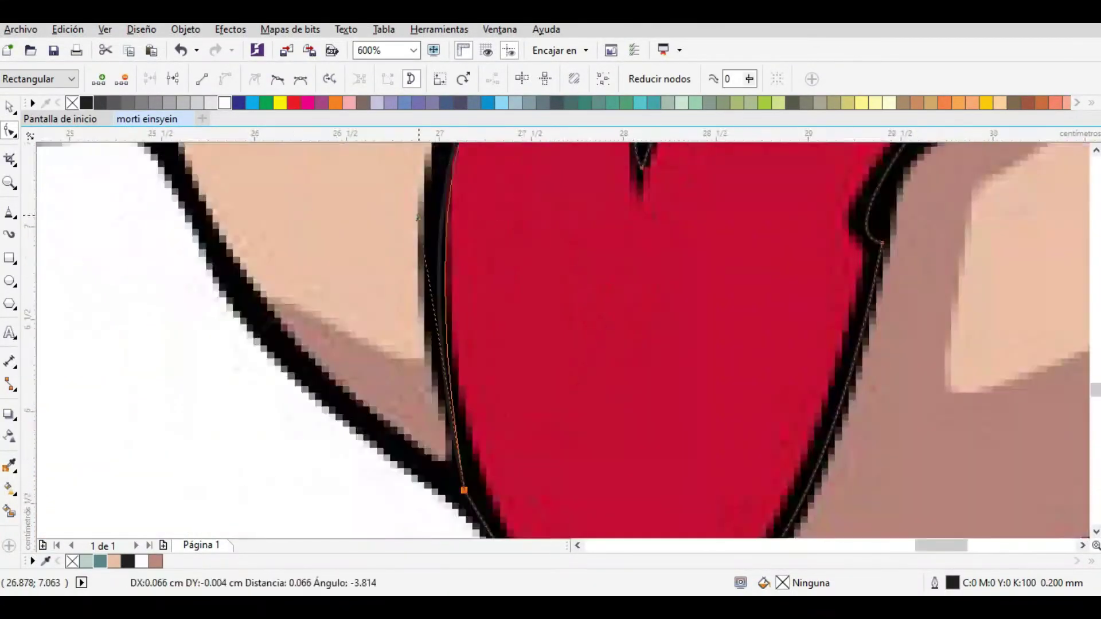
pyautogui.scroll(1, 458, 436)
pyautogui.scroll(-1, 470, 441)
pyautogui.scroll(1, 486, 447)
pyautogui.scroll(-4, 487, 447)
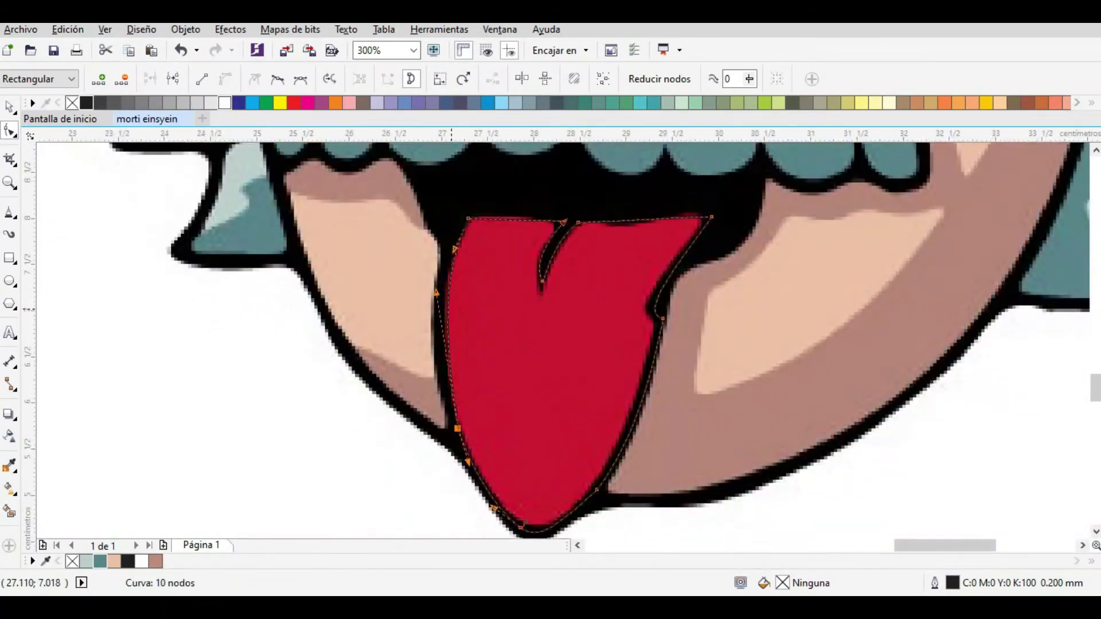
# Fill the tongue with red (C:0 M:100 Y:100 K:0) and refine its outline.
pyautogui.click(10, 107)
pyautogui.click(293, 103)
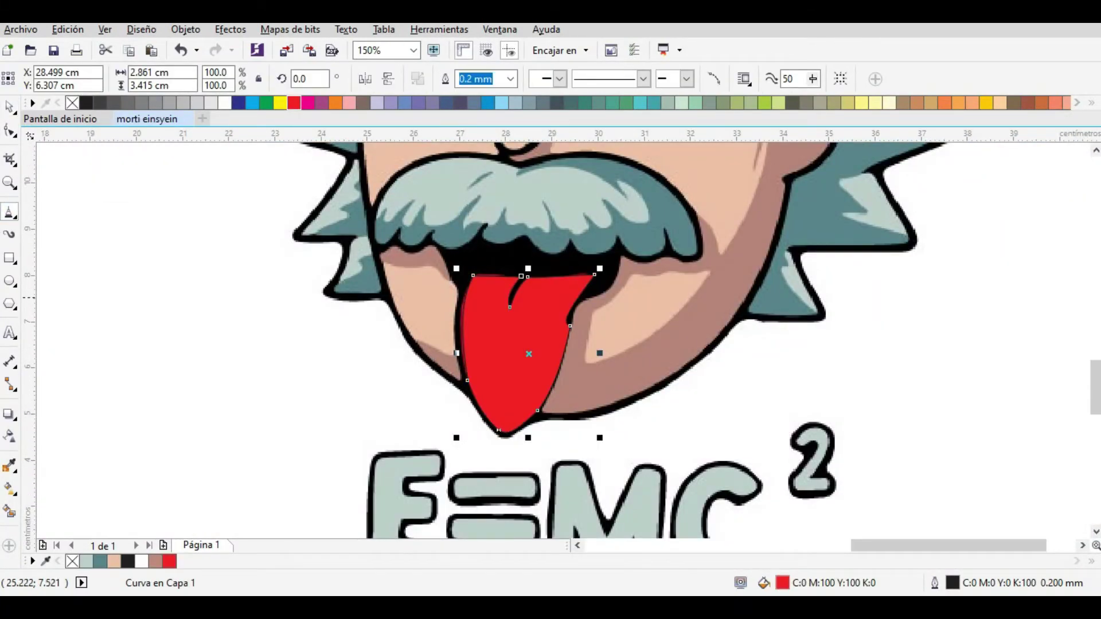
pyautogui.scroll(1, 505, 306)
pyautogui.press('F10')
pyautogui.scroll(2, 402, 317)
pyautogui.scroll(-4, 402, 318)
# Move the red tongue onto the mouth of the vector face and check how it fits.
pyautogui.press('space')
pyautogui.hscroll(-5, 551, 315)
pyautogui.moveTo(912, 316); pyautogui.dragTo(327, 301)
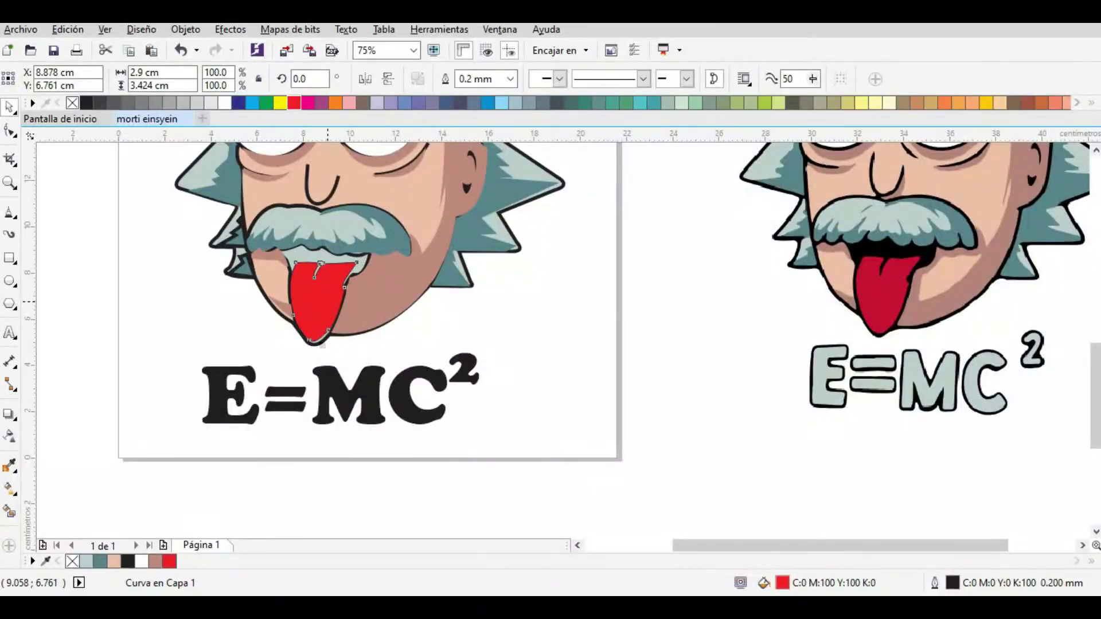
pyautogui.click(598, 327)
pyautogui.scroll(1, 544, 356)
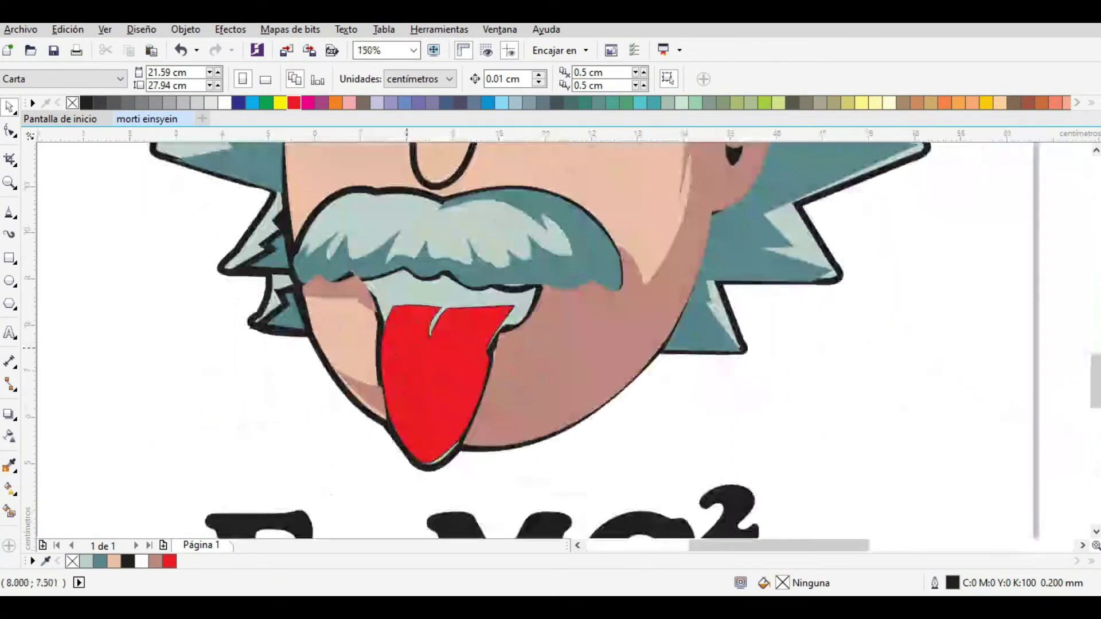
pyautogui.scroll(-1, 562, 362)
pyautogui.scroll(1, 580, 367)
pyautogui.scroll(-3, 603, 376)
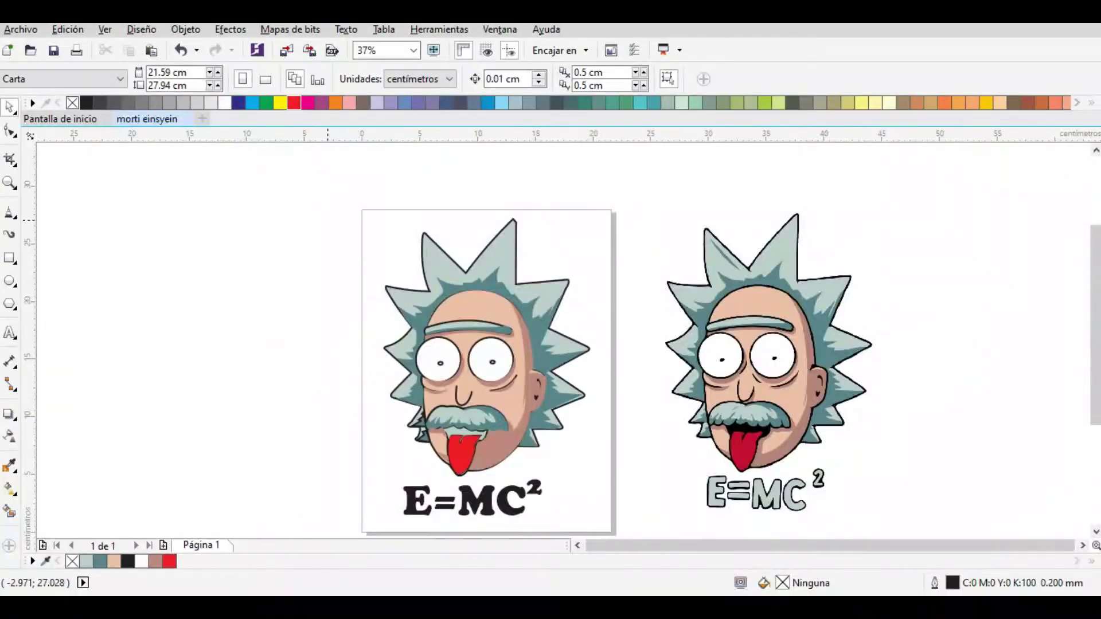
# Move the hair and its dark shadow off the face and place the shadow inside the light hair shape with PowerClip.
pyautogui.click(767, 344)
pyautogui.click(597, 235)
pyautogui.moveTo(426, 289); pyautogui.dragTo(315, 277)
pyautogui.moveTo(540, 317); pyautogui.dragTo(305, 361)
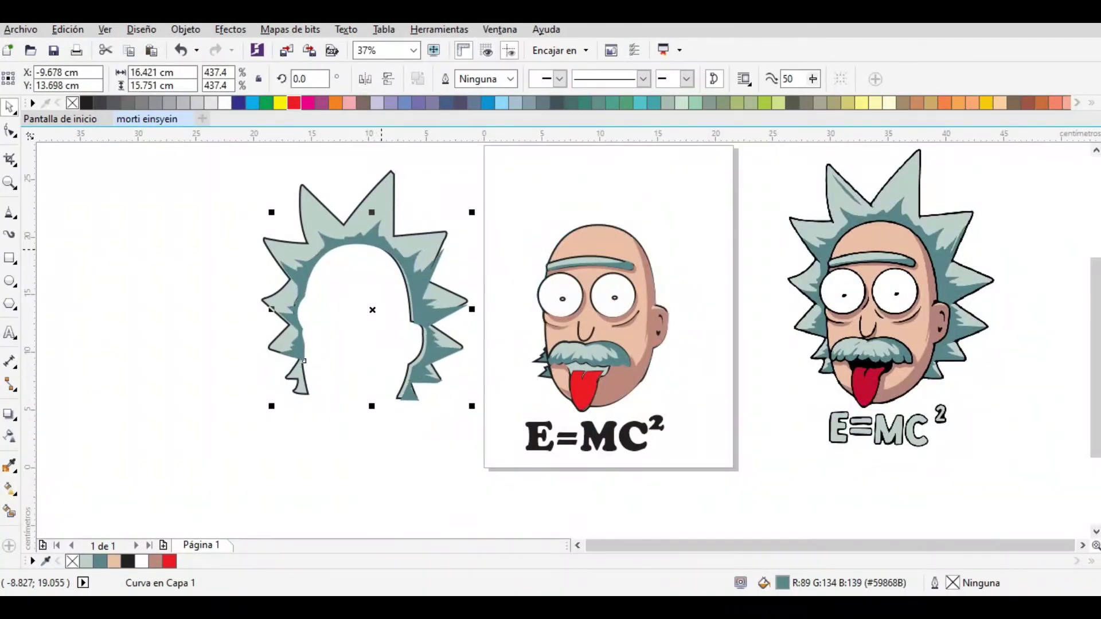
pyautogui.moveTo(276, 221); pyautogui.dragTo(517, 202)
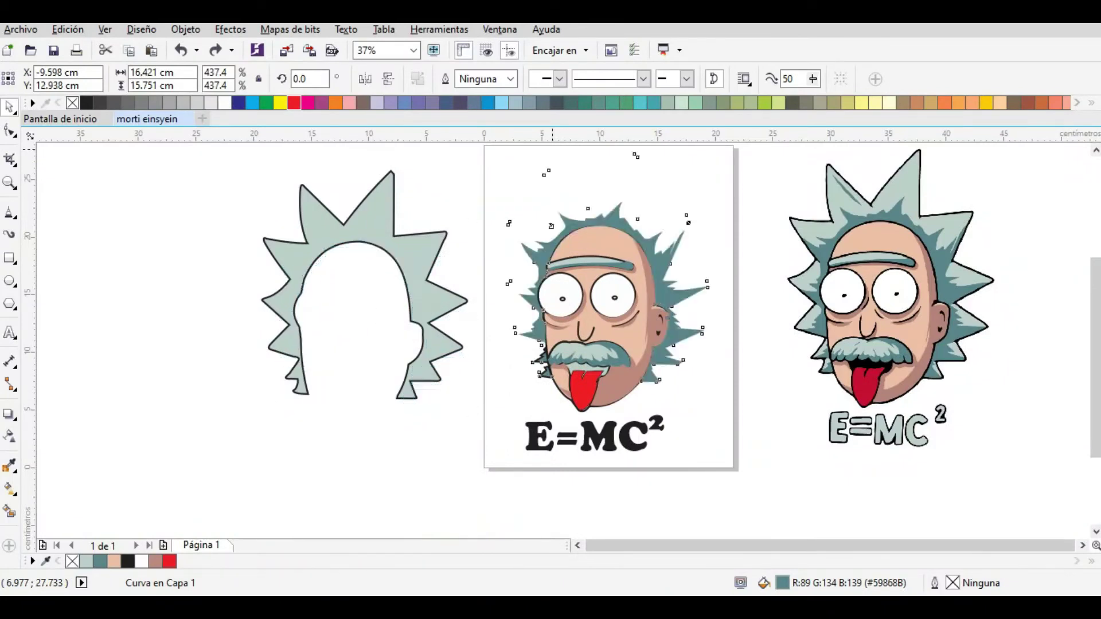
pyautogui.press('Escape')
# Place the face shadow running along the forehead, ear and chin inside the face shape with PowerClip.
pyautogui.scroll(2, 735, 350)
pyautogui.rightClick(622, 321)
pyautogui.click(700, 181)
pyautogui.click(574, 258)
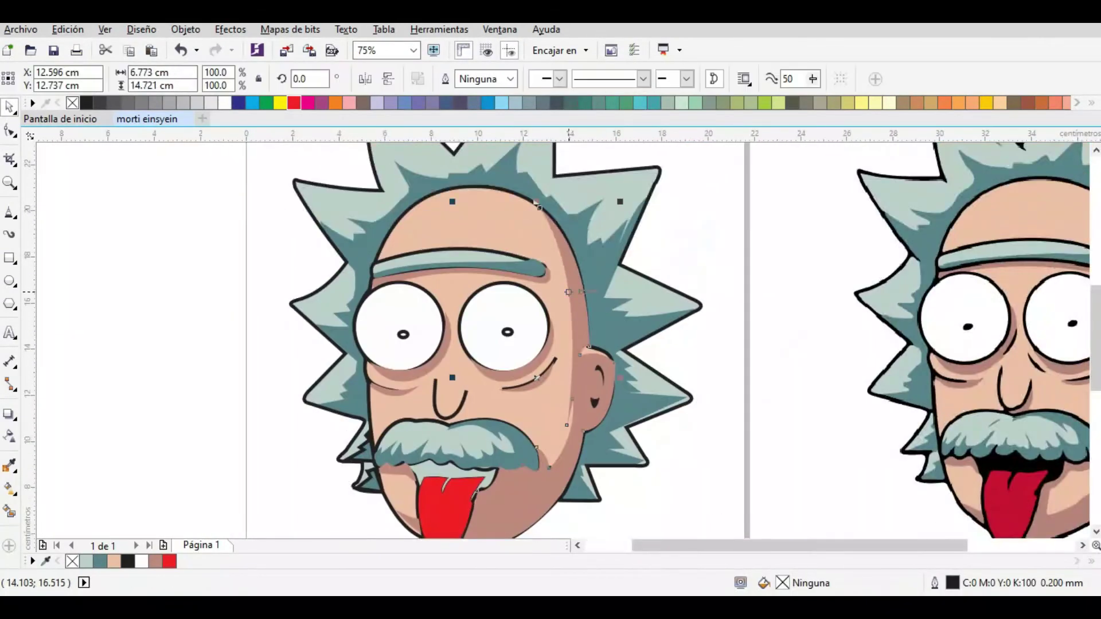
pyautogui.press('Escape')
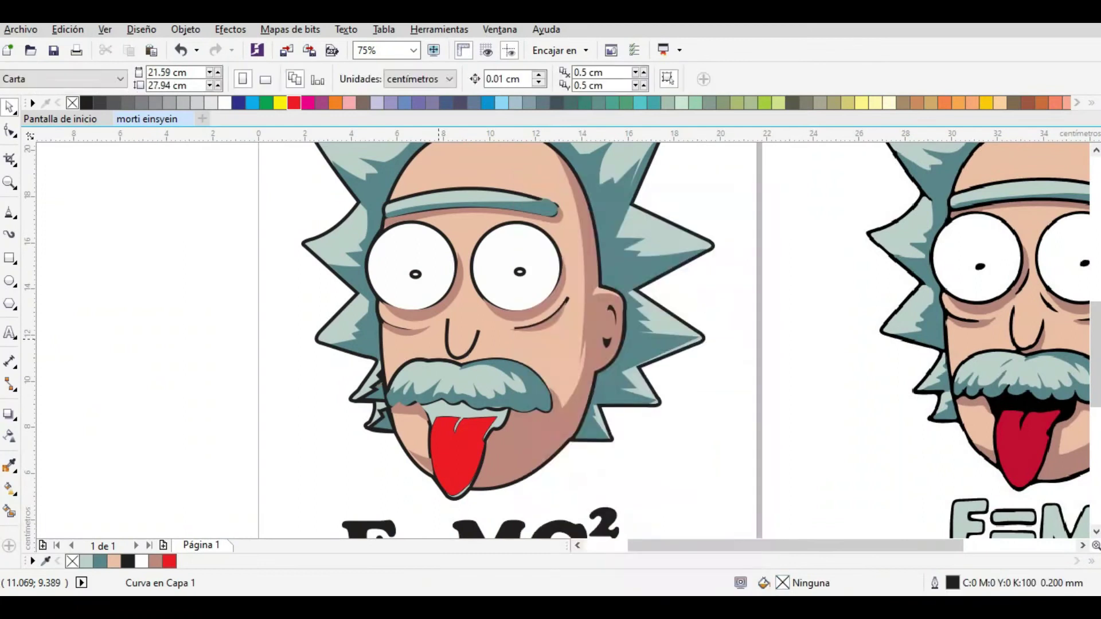
# Remove the outline from the small jagged shadow pieces in the lower-left hair tufts.
pyautogui.scroll(2, 505, 344)
pyautogui.scroll(2, 505, 344)
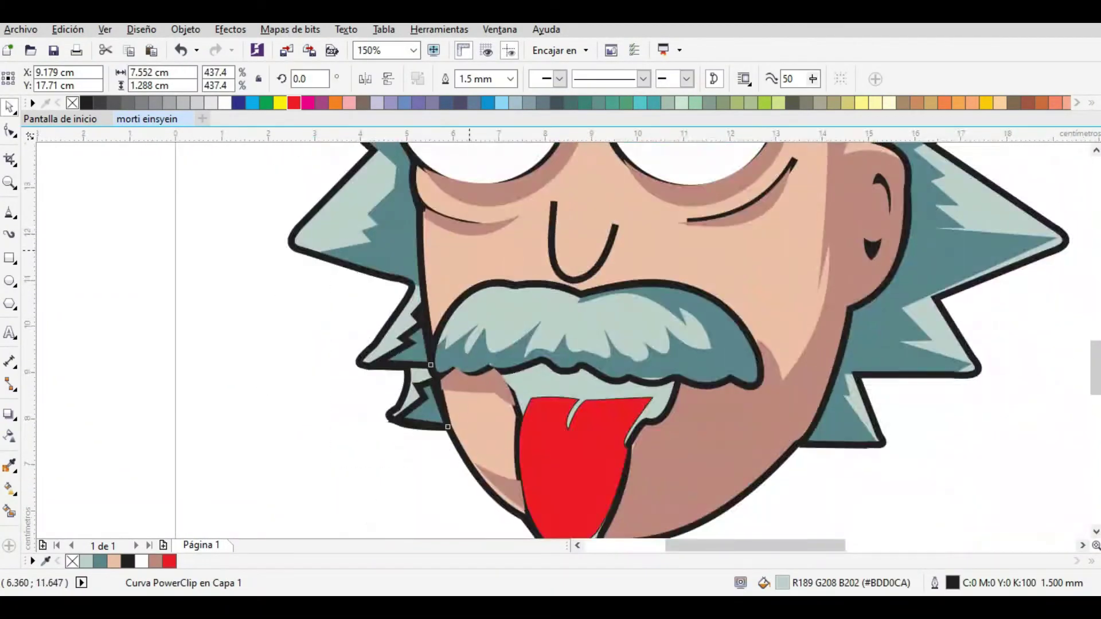
pyautogui.click(374, 476)
pyautogui.click(676, 79)
pyautogui.click(645, 92)
pyautogui.scroll(-2, 256, 449)
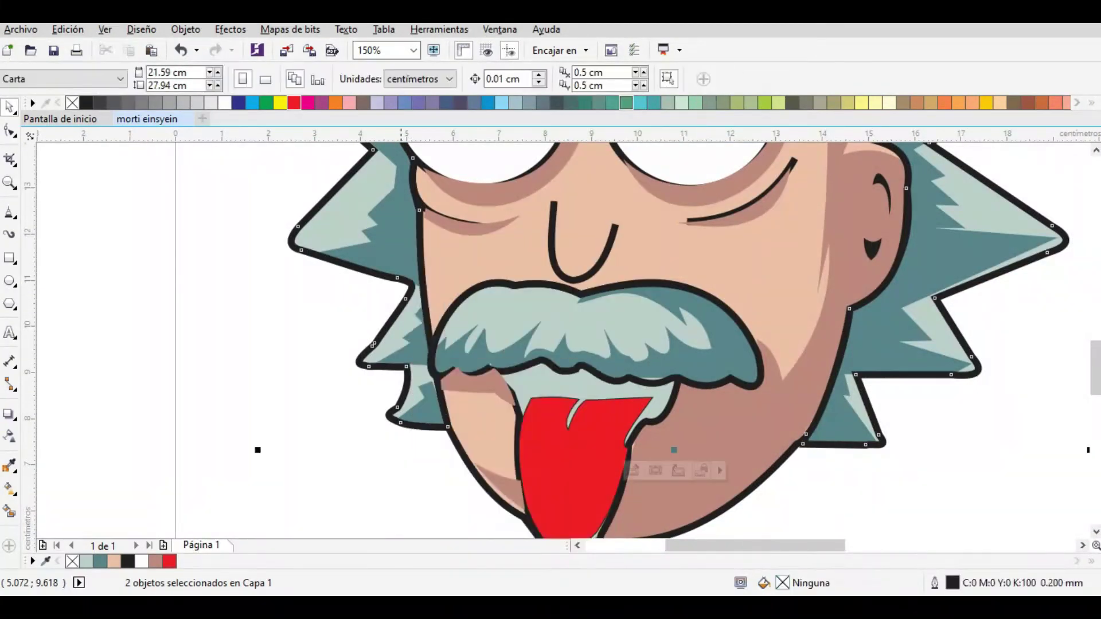
pyautogui.click(256, 450)
pyautogui.scroll(-1, 256, 450)
pyautogui.scroll(1, 733, 361)
pyautogui.press('Escape')
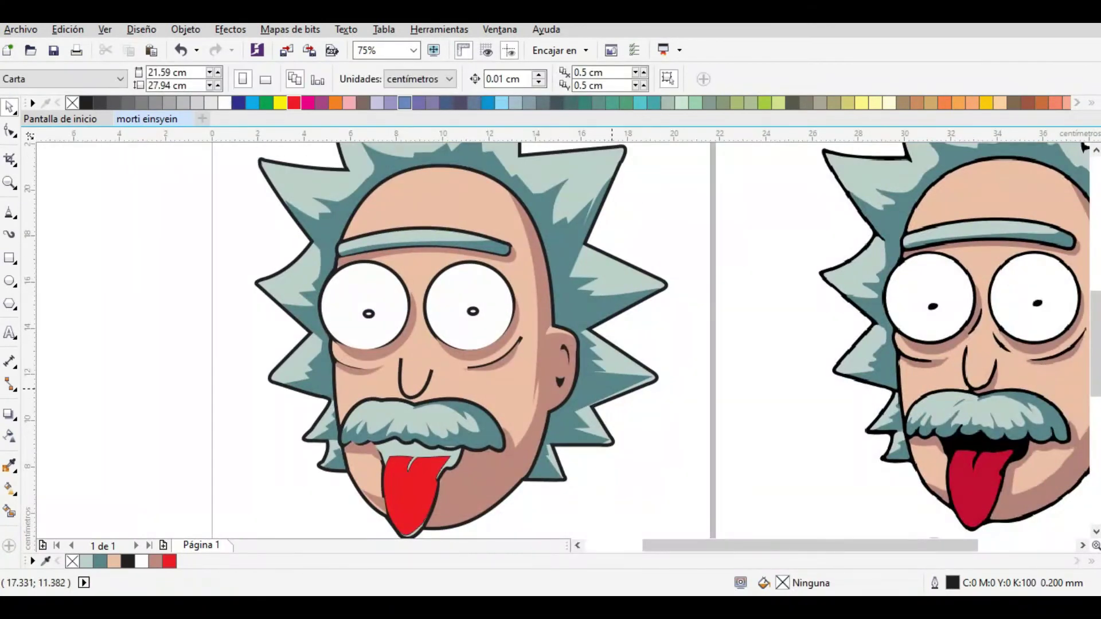
# Select the combined moustache-and-mouth shape around the tongue and remove its light fill.
pyautogui.scroll(-2, 612, 389)
pyautogui.click(551, 388)
pyautogui.scroll(-2, 562, 383)
pyautogui.scroll(2, 562, 383)
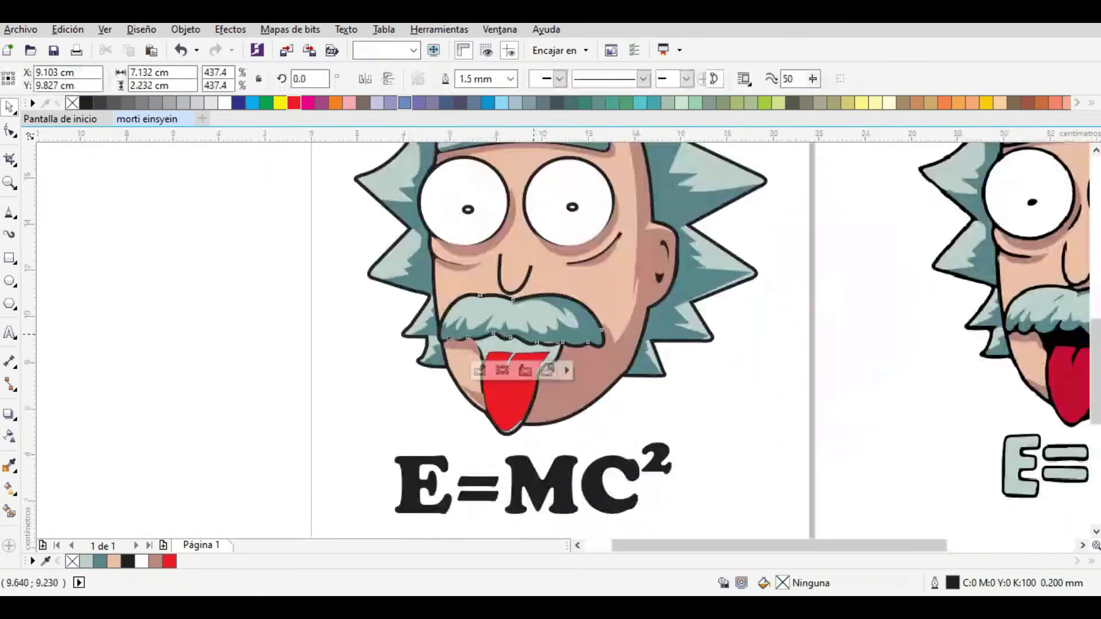
pyautogui.rightClick(555, 378)
pyautogui.click(608, 354)
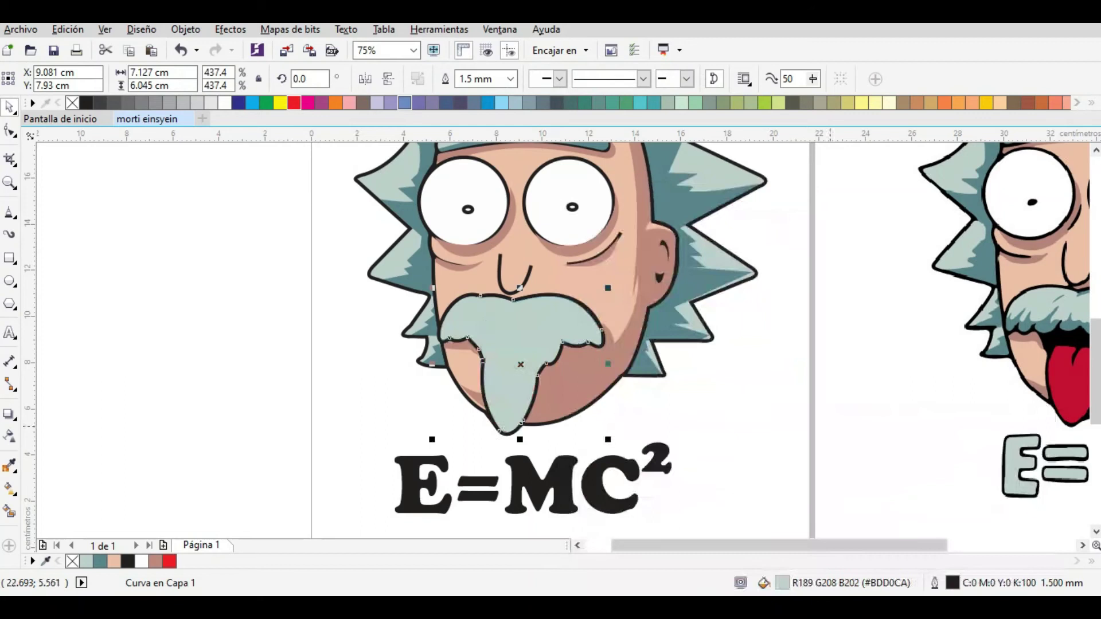
pyautogui.click(72, 102)
# Send the hair and face back in the layer order and fill the mouth shape behind the tongue with black.
pyautogui.click(578, 406)
pyautogui.rightClick(436, 362)
pyautogui.click(747, 456)
pyautogui.click(746, 464)
pyautogui.rightClick(609, 388)
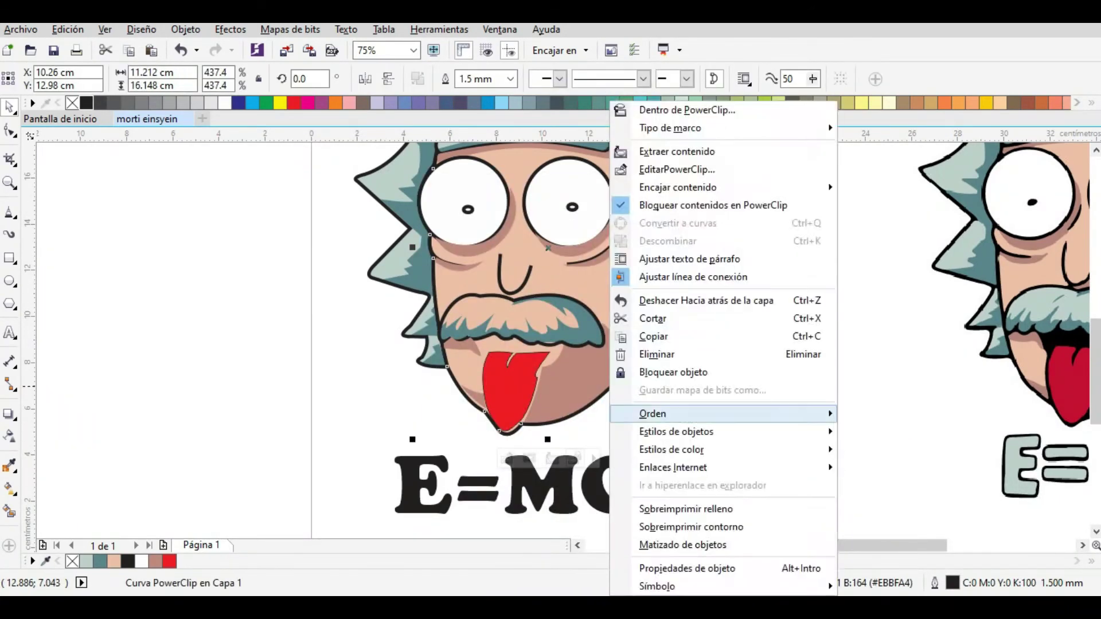
pyautogui.click(888, 459)
pyautogui.click(877, 453)
pyautogui.press('Escape')
# Give the moustache its light grey-green base again, layered above the black mouth shape.
pyautogui.click(480, 297)
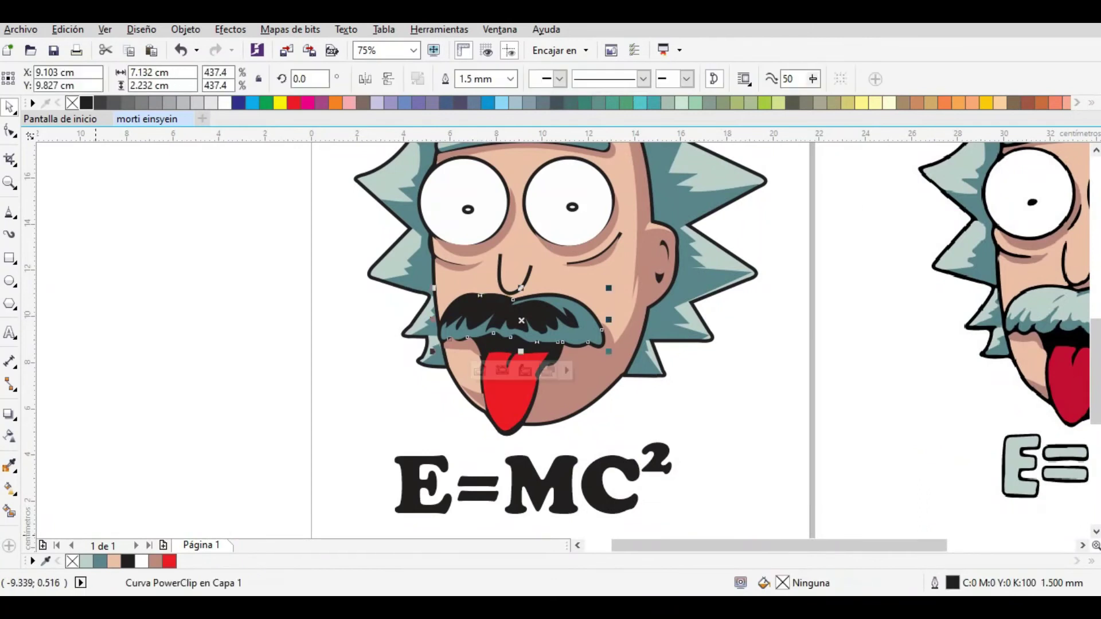
pyautogui.hotkey('ctrl', 'pagedown')
pyautogui.press('Escape')
pyautogui.hscroll(2, 383, 401)
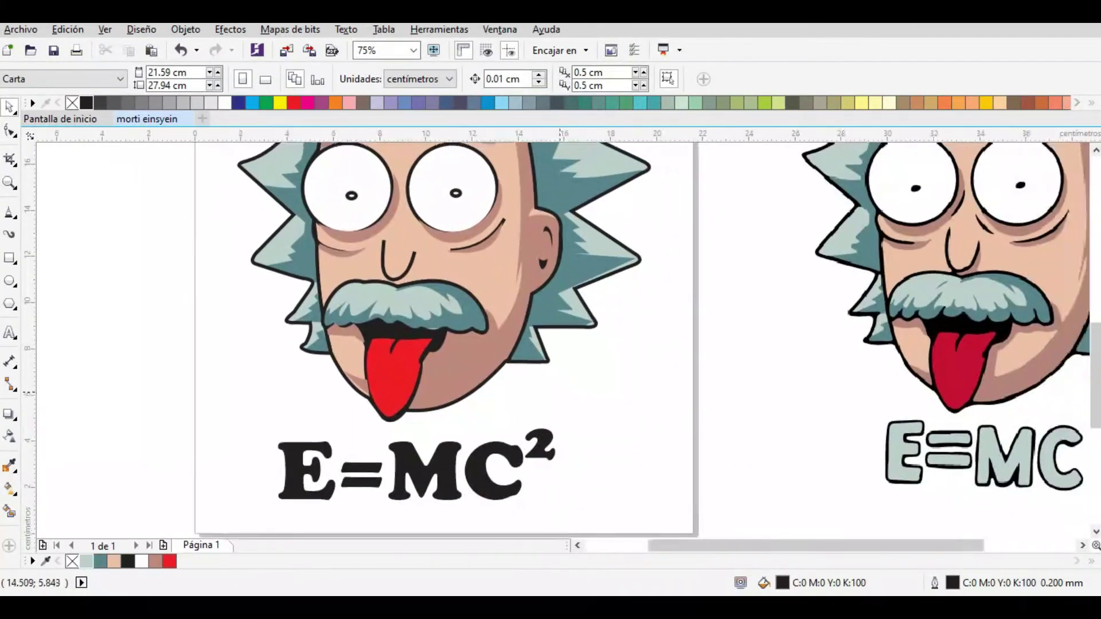
# Nudge the small chin shadow beside the tongue down and left so it meets the jaw outline.
pyautogui.rightClick(381, 170)
pyautogui.press('Escape')
pyautogui.scroll(4, 376, 424)
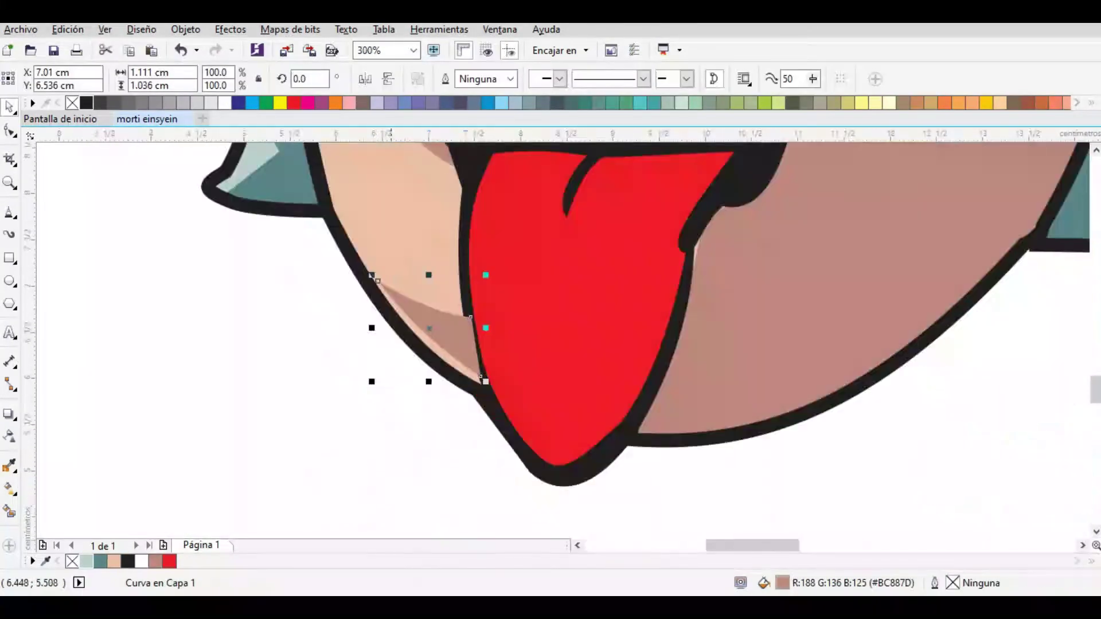
pyautogui.hscroll(-1, 446, 312)
pyautogui.scroll(-1, 446, 313)
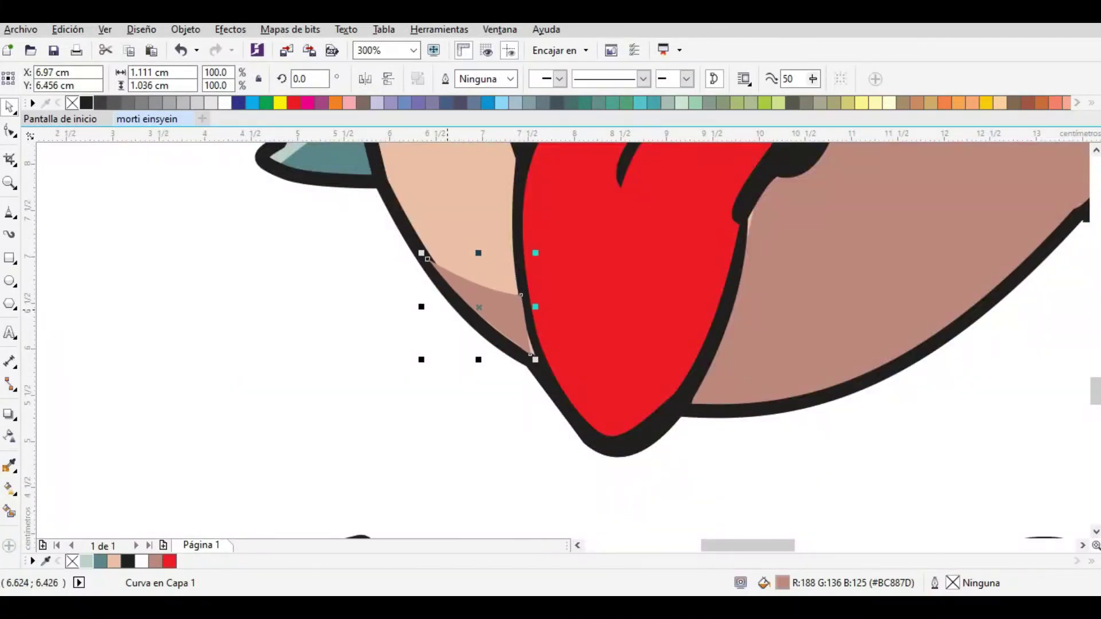
pyautogui.rightClick(484, 309)
pyautogui.press('Escape')
# Make the right eye's pupil solid black and place it inside the white of the eye with PowerClip.
pyautogui.scroll(-4, 484, 310)
pyautogui.scroll(2, 516, 287)
pyautogui.rightClick(626, 287)
pyautogui.click(548, 296)
pyautogui.rightClick(547, 297)
pyautogui.click(579, 178)
pyautogui.click(505, 241)
pyautogui.rightClick(628, 310)
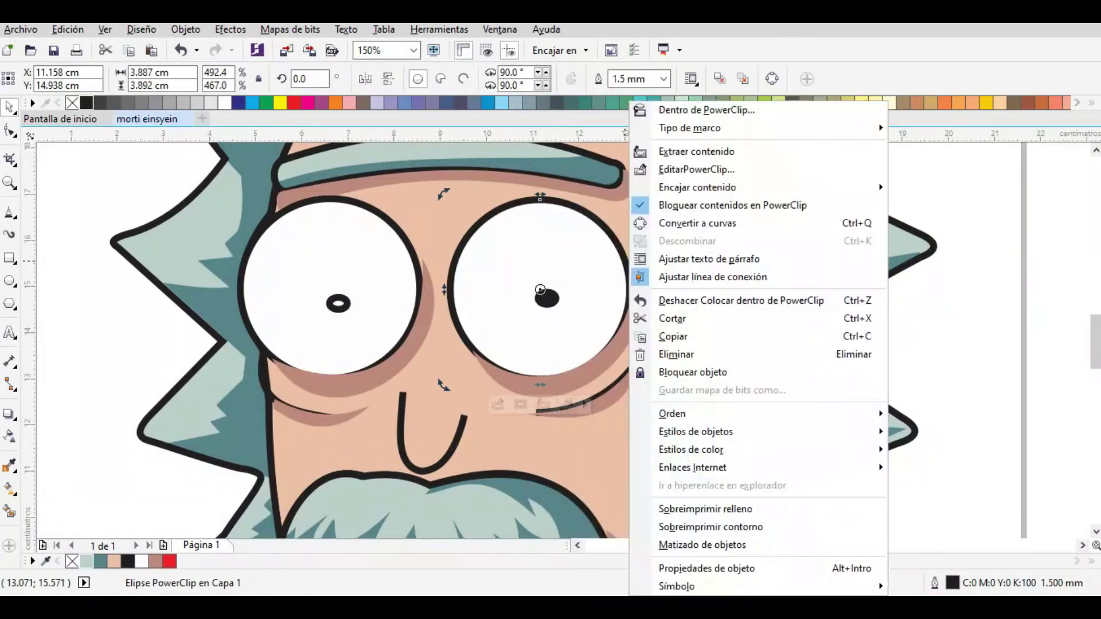
pyautogui.click(540, 289)
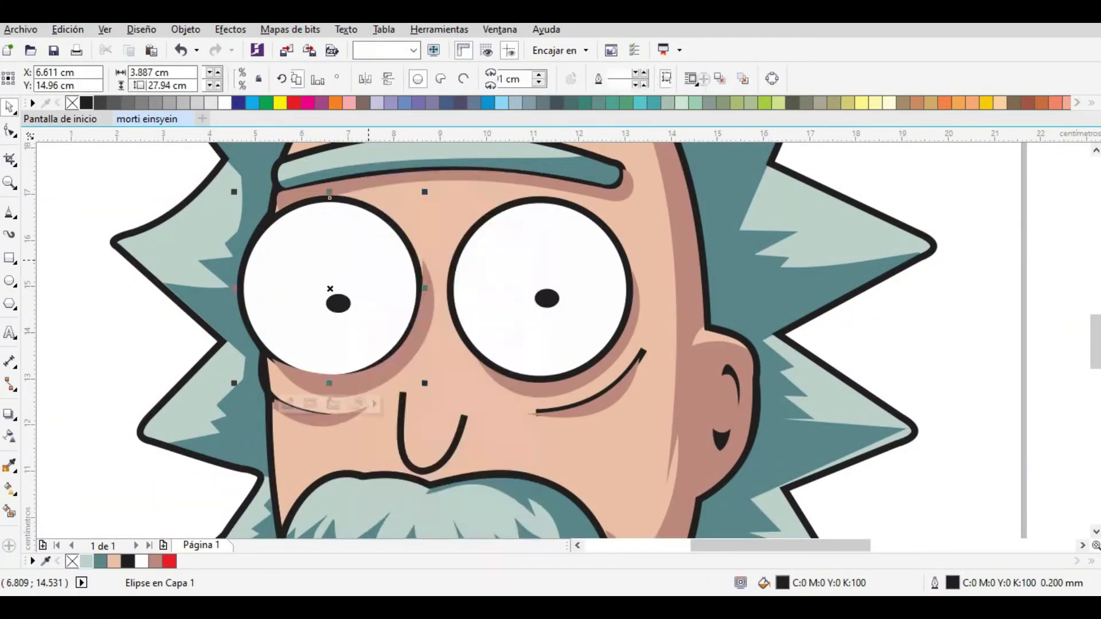
# Make the left eye's pupil solid black and place it inside its eye white with PowerClip.
pyautogui.rightClick(332, 290)
pyautogui.click(442, 111)
pyautogui.click(332, 290)
pyautogui.scroll(-2, 394, 278)
# Examine the wrinkle lines and shadows beneath both eyes up close, and compare the whole drawing with the reference.
pyautogui.scroll(4, 394, 278)
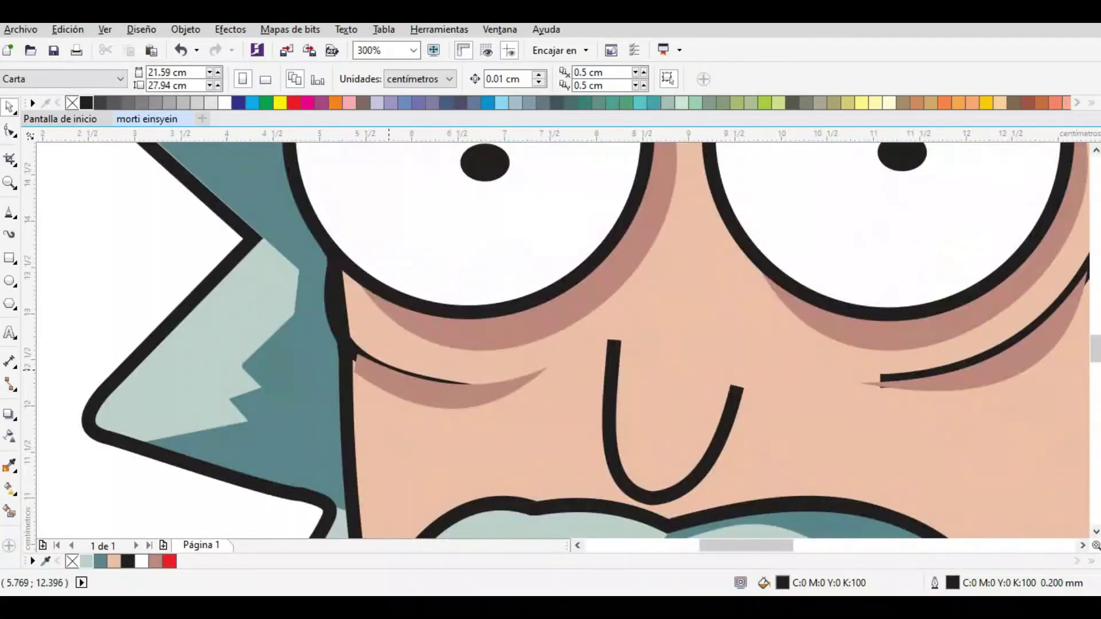
pyautogui.rightClick(395, 367)
pyautogui.press('Escape')
pyautogui.press('Escape')
pyautogui.scroll(-2, 167, 470)
pyautogui.rightClick(614, 173)
pyautogui.press('Escape')
pyautogui.press('Escape')
pyautogui.rightClick(614, 173)
pyautogui.press('Escape')
pyautogui.press('Escape')
pyautogui.click(370, 390)
pyautogui.scroll(-4, 370, 390)
pyautogui.press('Escape')
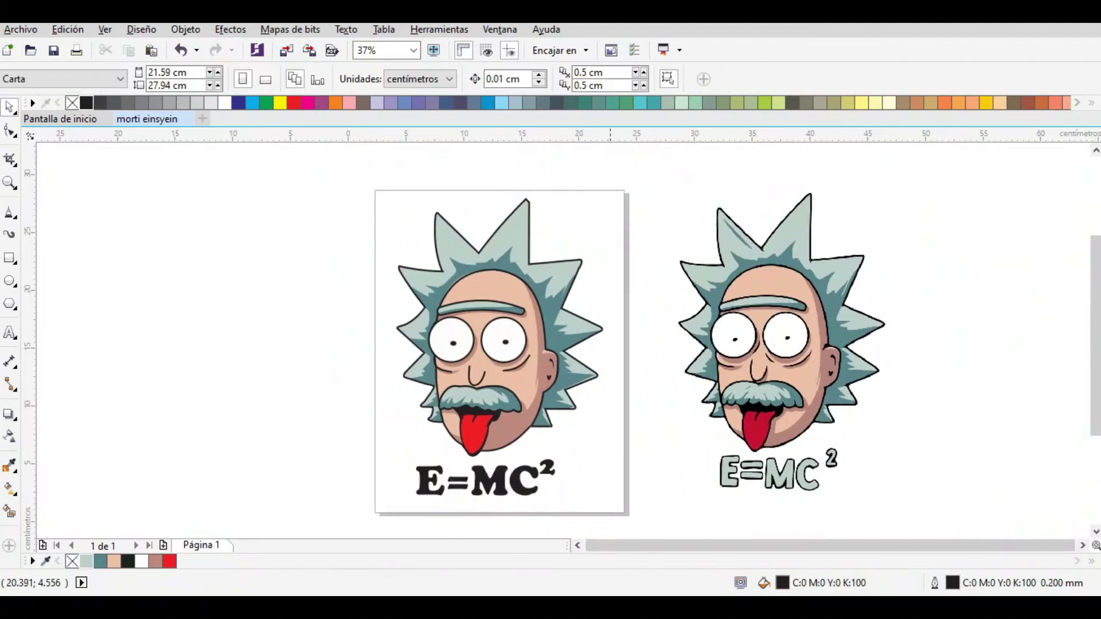
# Shift the E=MC2 text right to sit centred under the face and fill it with light grey-green (#BDD0CA).
pyautogui.moveTo(379, 502); pyautogui.dragTo(606, 437)
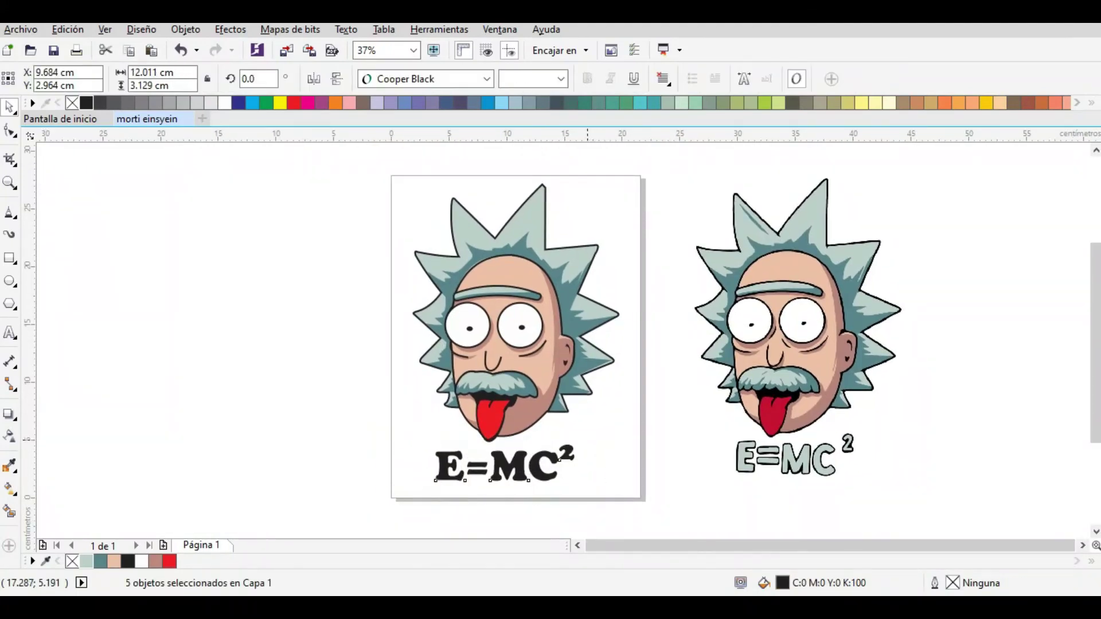
pyautogui.press('Escape')
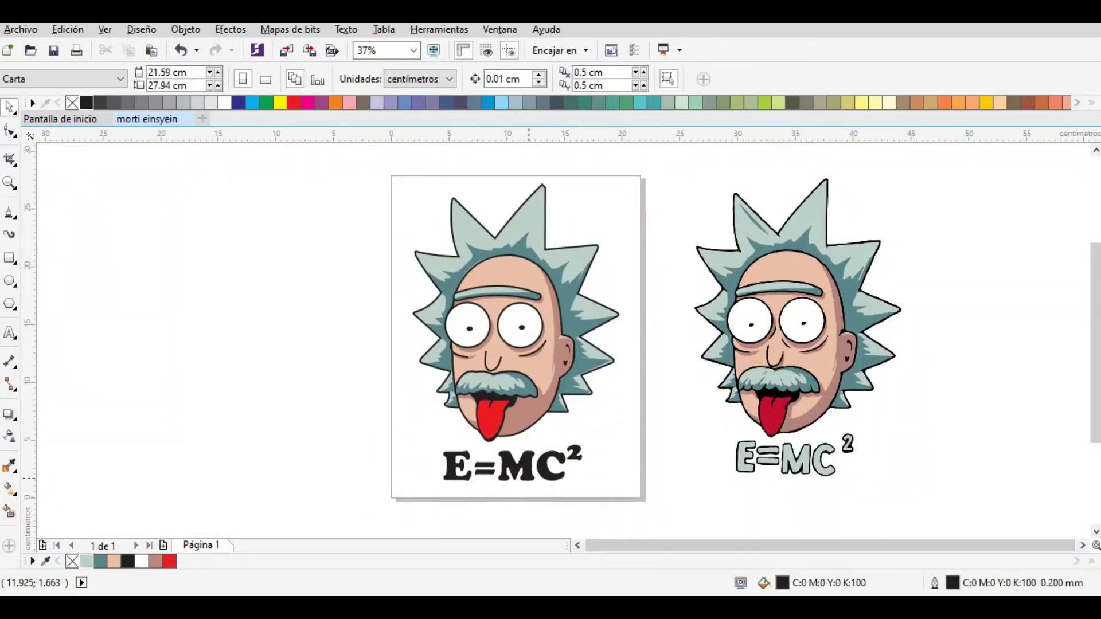
pyautogui.scroll(2, 529, 477)
pyautogui.moveTo(553, 480); pyautogui.dragTo(245, 357)
pyautogui.click(33, 102)
pyautogui.press('Escape')
pyautogui.click(99, 562)
pyautogui.click(86, 562)
pyautogui.scroll(-1, 557, 348)
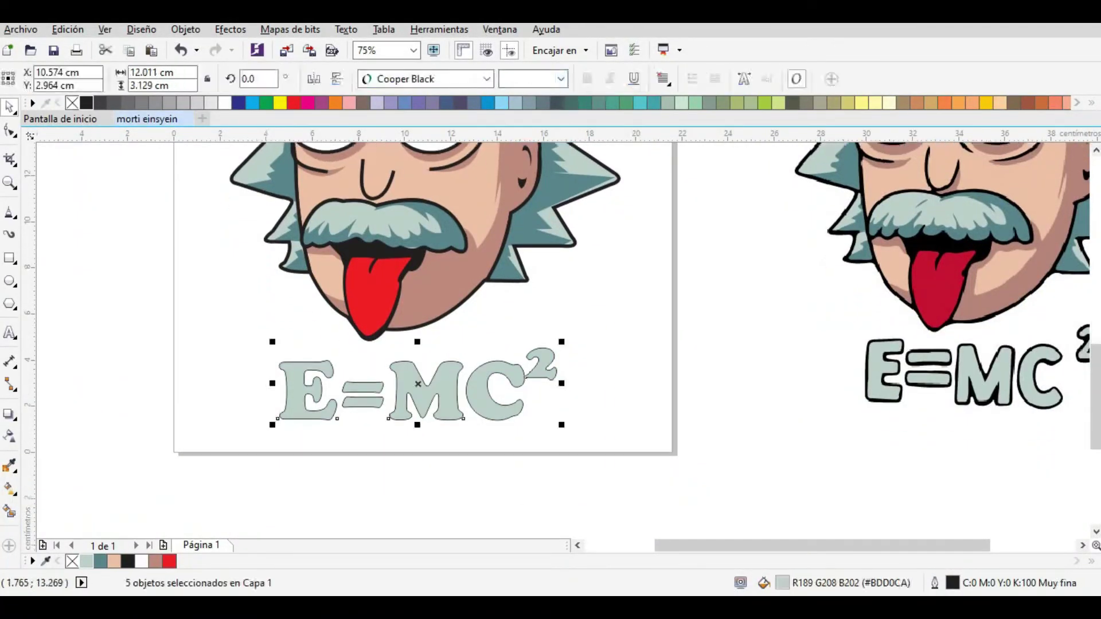
# Convert the E=MC2 text to curves and give its letters a thicker black outline.
pyautogui.rightClick(471, 401)
pyautogui.click(677, 78)
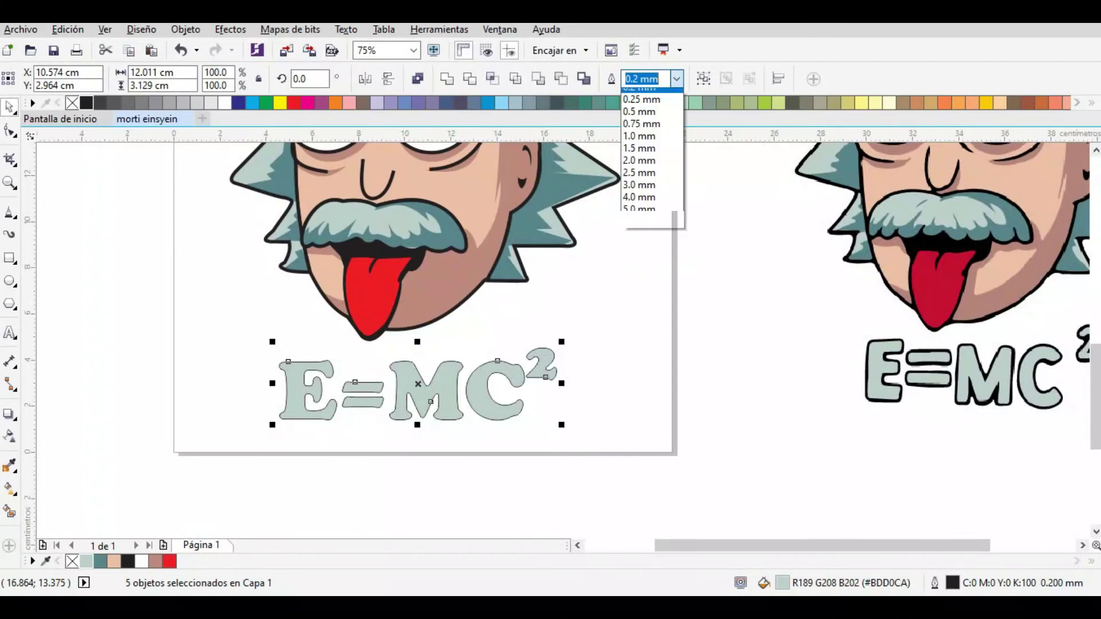
pyautogui.click(641, 168)
pyautogui.click(677, 79)
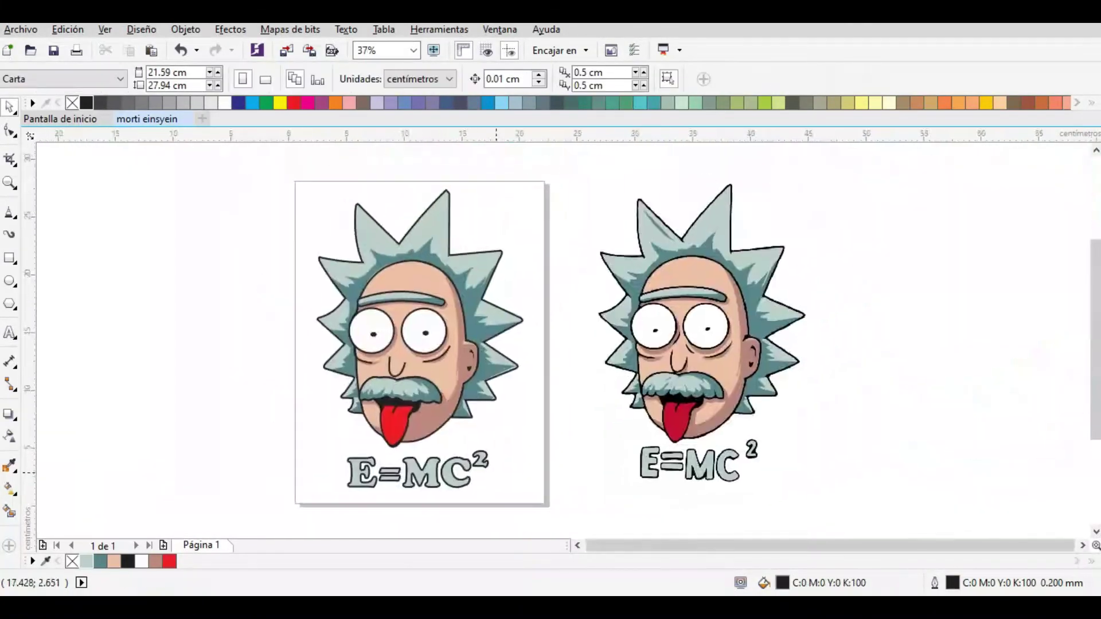
# Trace the thin diagonal shadow in the reference's upper-left hair spike and curve its outline to match.
pyautogui.scroll(3, 694, 220)
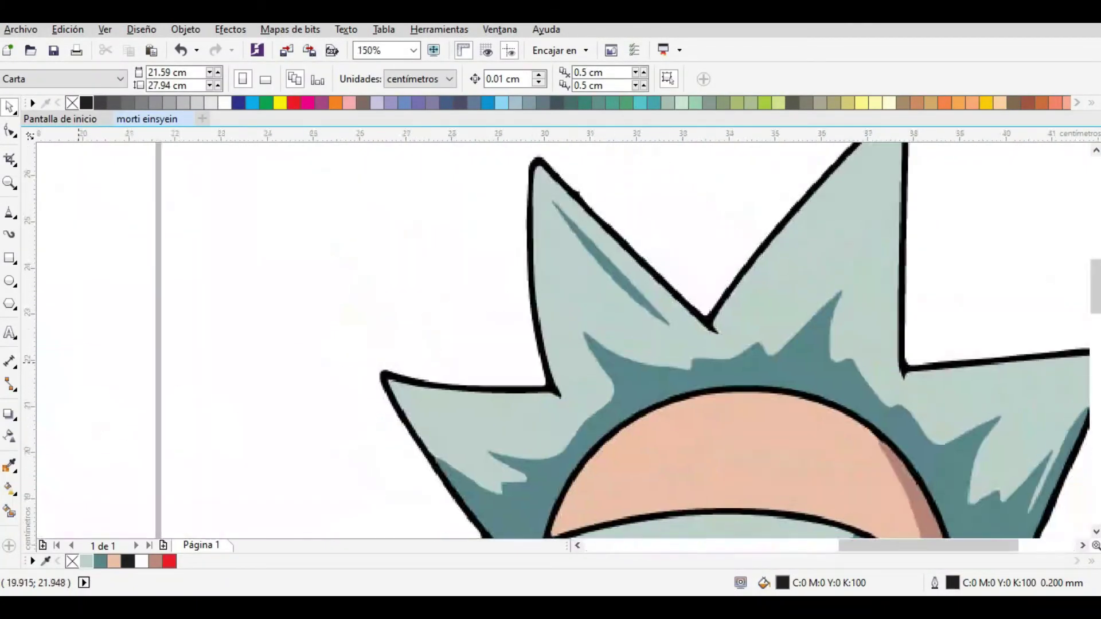
pyautogui.press('F5')
pyautogui.scroll(3, 571, 285)
pyautogui.click(483, 242)
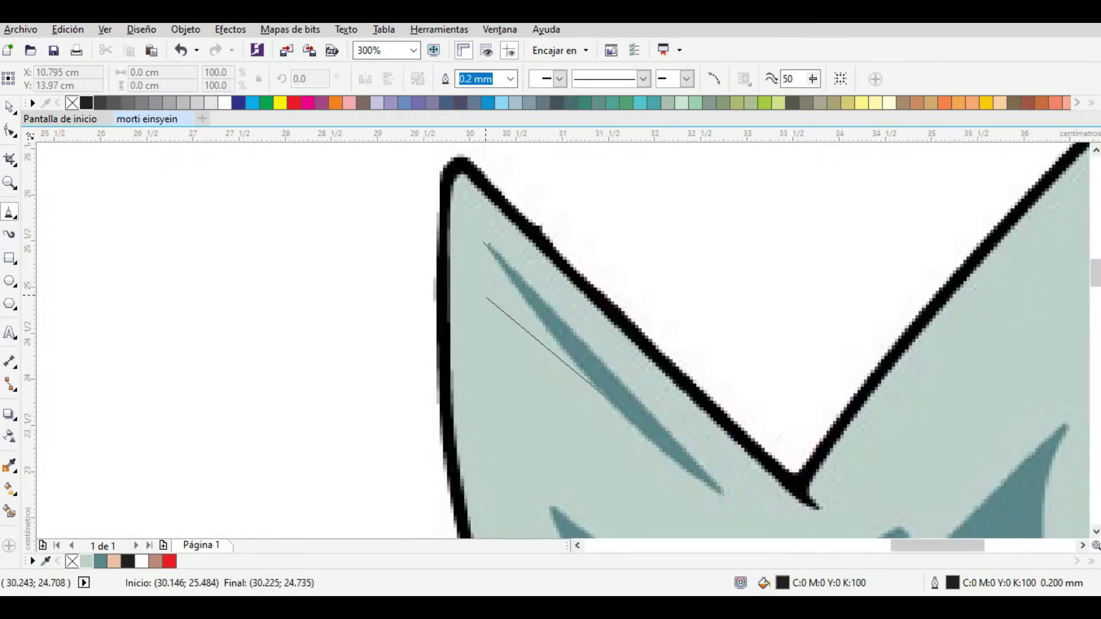
pyautogui.click(492, 312)
pyautogui.press('F10')
pyautogui.scroll(2, 597, 378)
pyautogui.scroll(-2, 475, 321)
# Fill the thin spike shadow with dark teal (#59868B), remove its outline and move it onto the vector hair's matching spike.
pyautogui.click(100, 562)
pyautogui.scroll(-4, 475, 321)
pyautogui.press('space')
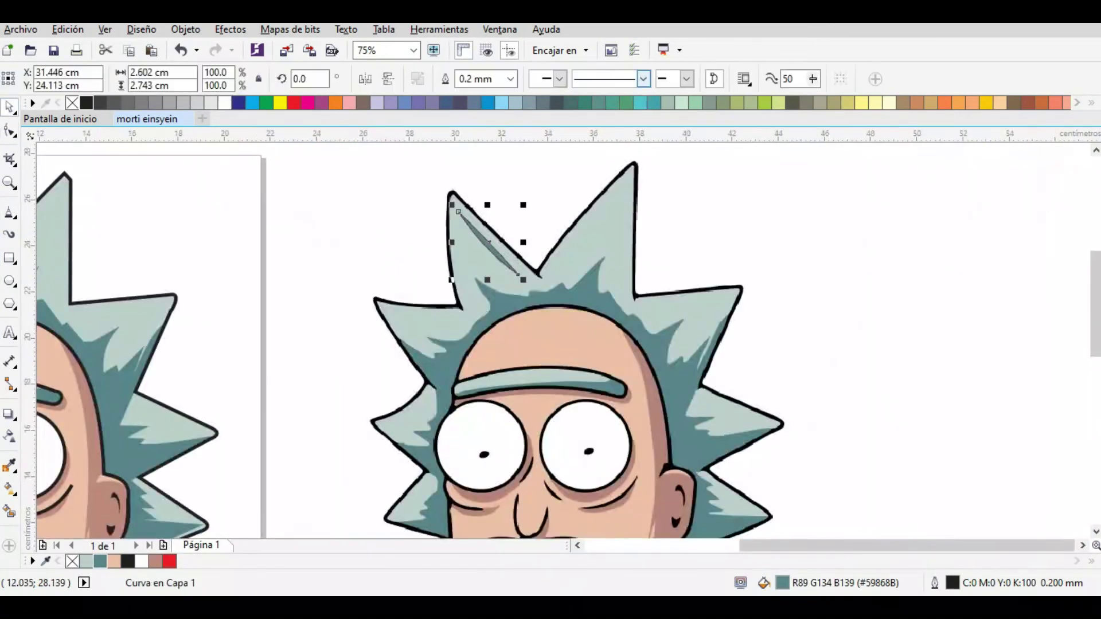
pyautogui.scroll(-2, 475, 321)
pyautogui.moveTo(230, 344); pyautogui.dragTo(287, 241)
pyautogui.scroll(2, 365, 280)
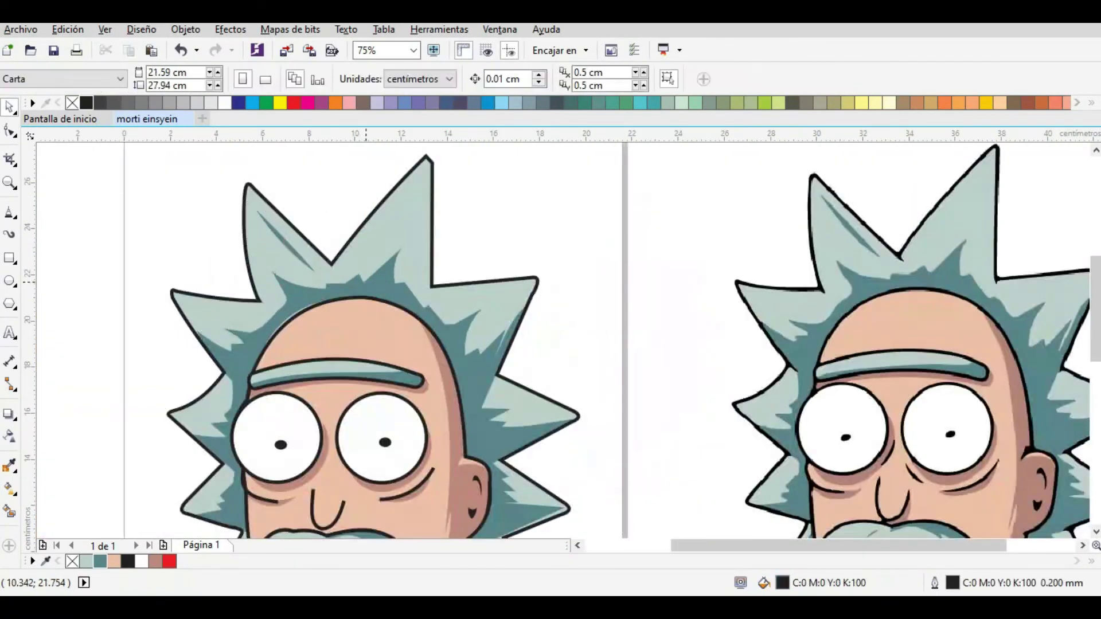
pyautogui.scroll(-2, 366, 281)
# Trace the crease line beside the reference's left eye near the nose and bend it to follow the original curve.
pyautogui.scroll(6, 752, 359)
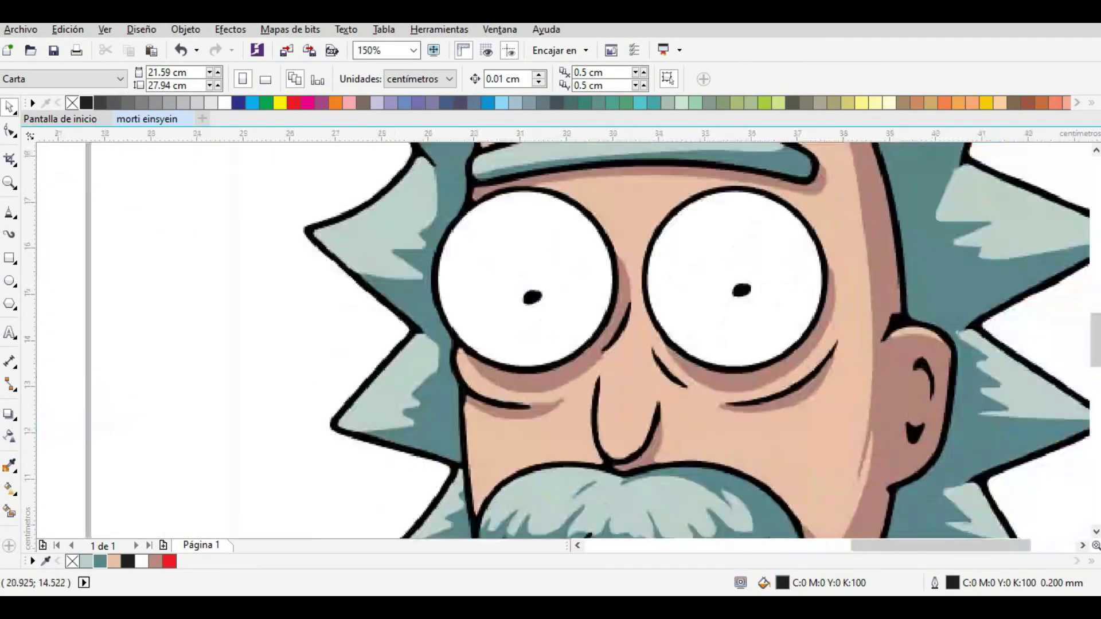
pyautogui.press('F5')
pyautogui.click(714, 363)
pyautogui.click(709, 375)
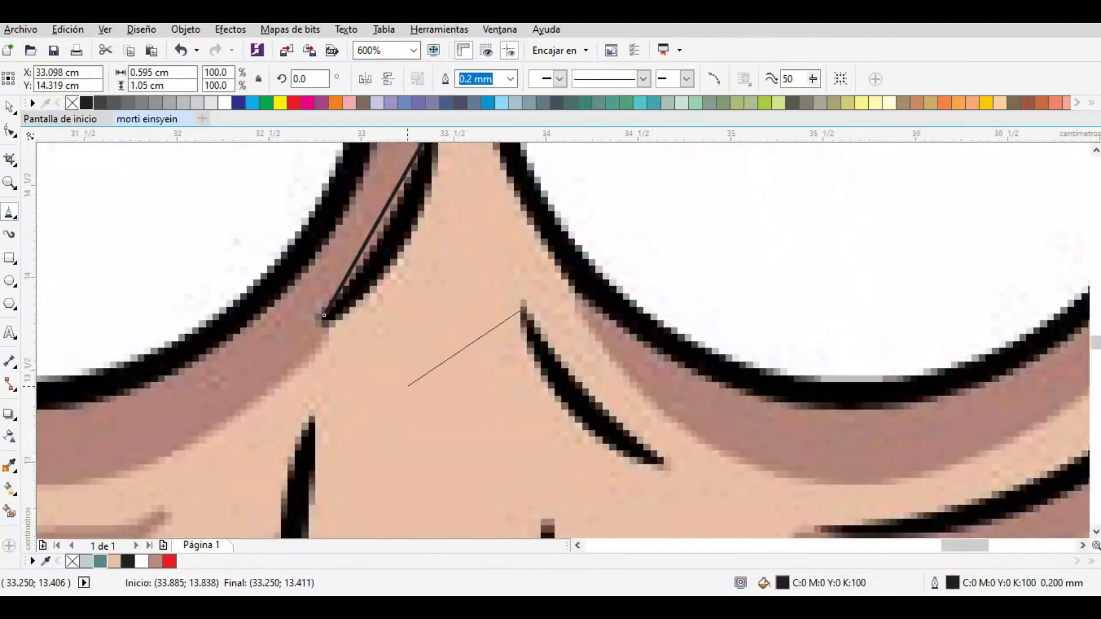
pyautogui.press('F10')
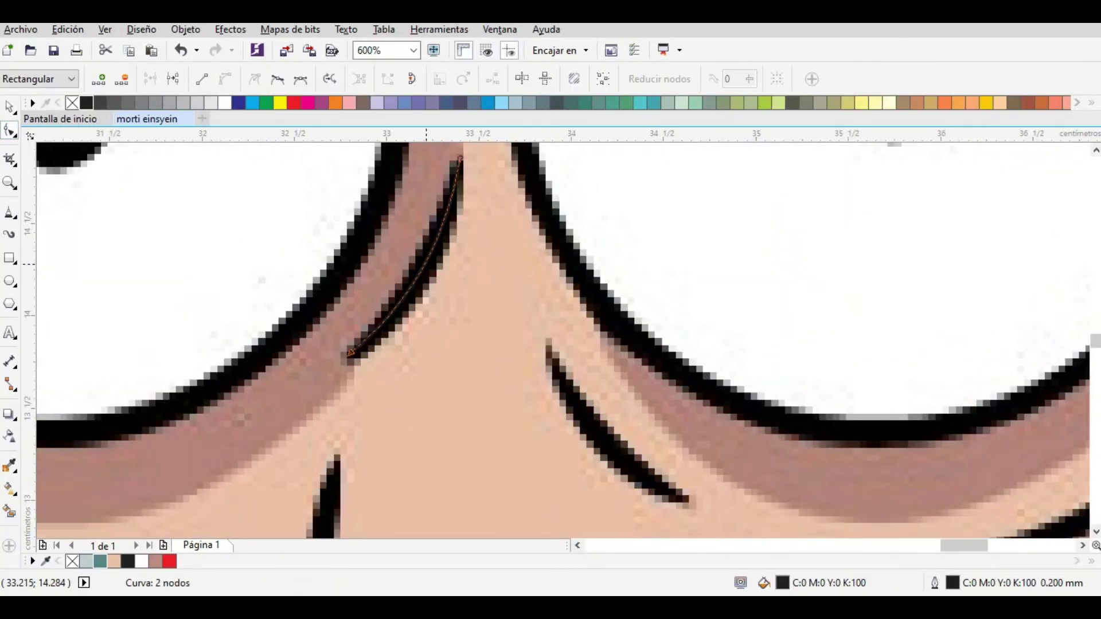
# Duplicate the crease line, rotate it to about 196° and scale it to 86.9% over the crease beneath the right eye.
pyautogui.scroll(-2, 415, 283)
pyautogui.press('space')
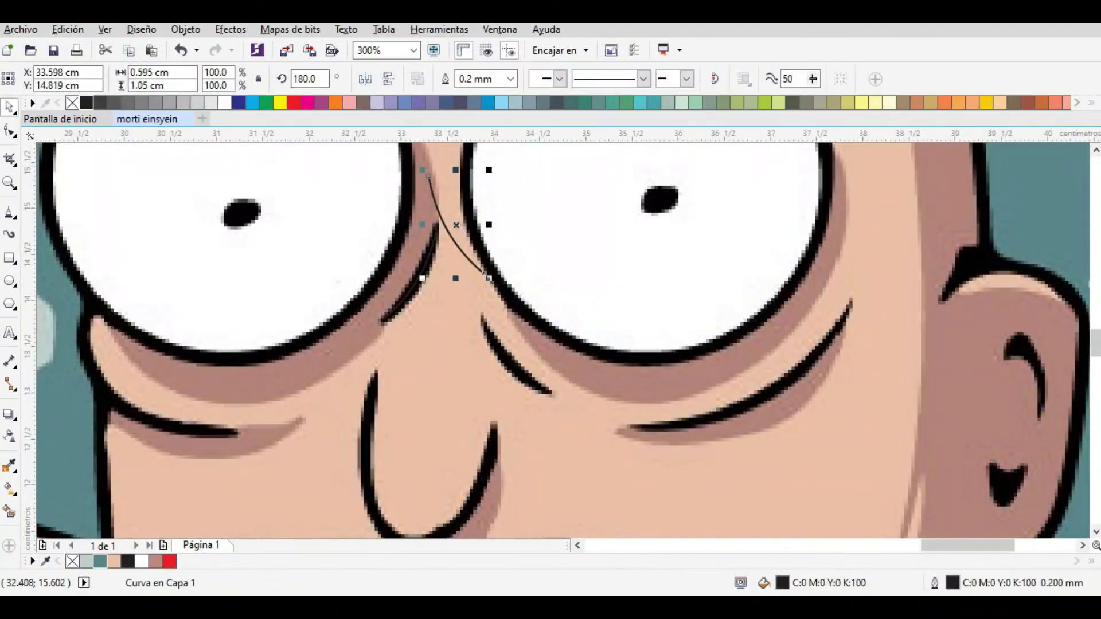
pyautogui.scroll(1, 479, 344)
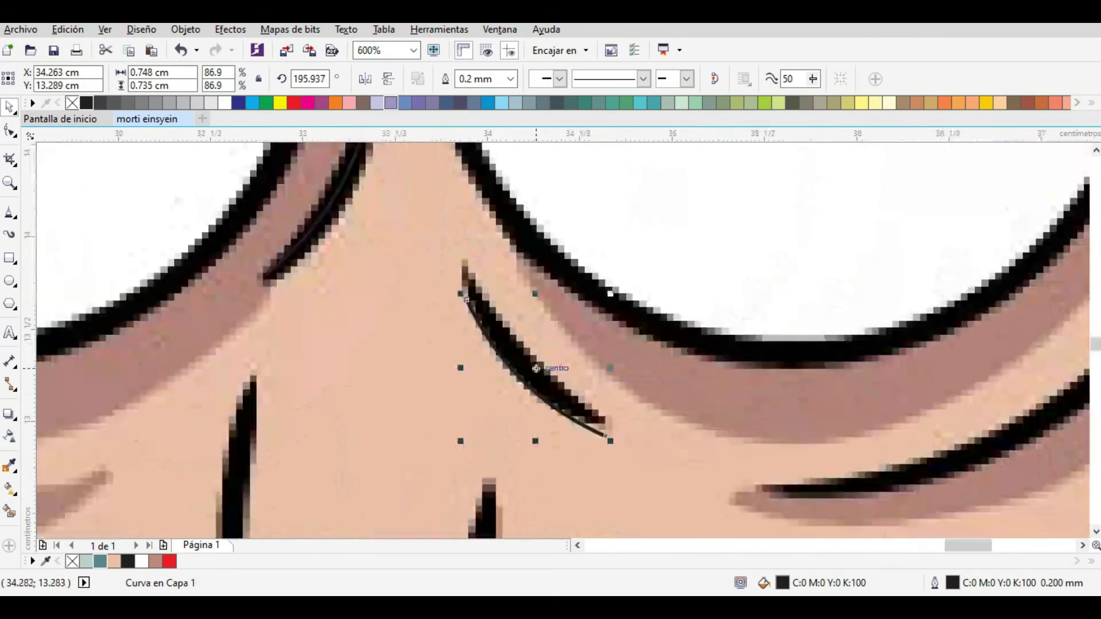
pyautogui.scroll(-1, 479, 344)
# Set both crease lines to a 1.5 mm outline and move them between the eyes of the vector face.
pyautogui.keyDown('shift'); pyautogui.click(429, 275); pyautogui.keyUp('shift')
pyautogui.click(676, 79)
pyautogui.click(639, 193)
pyautogui.scroll(-4, 779, 298)
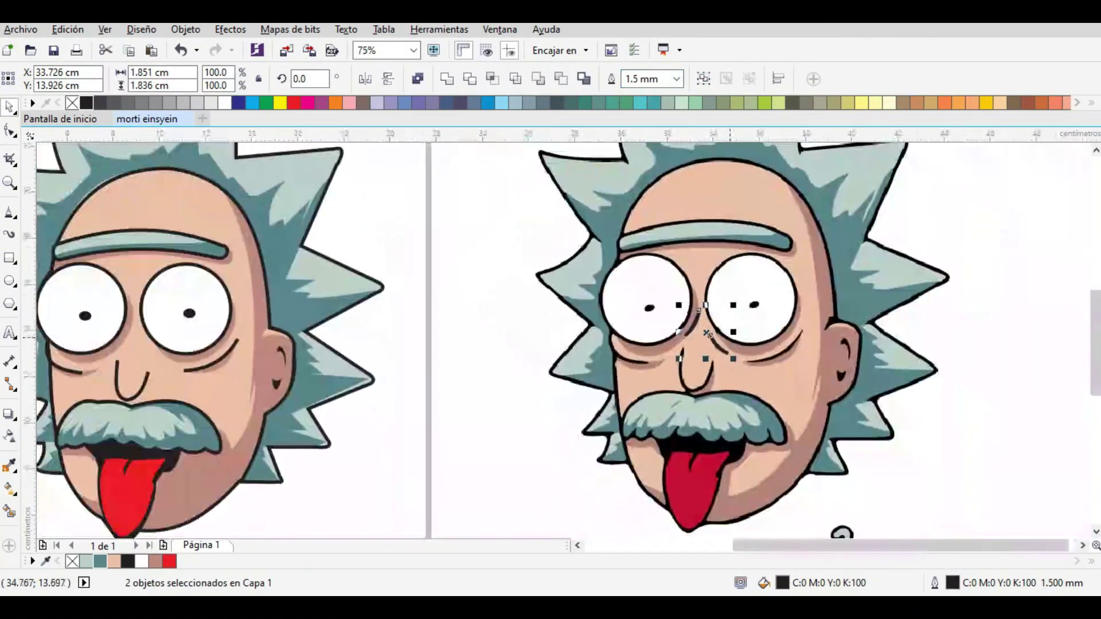
pyautogui.moveTo(145, 337); pyautogui.dragTo(301, 338)
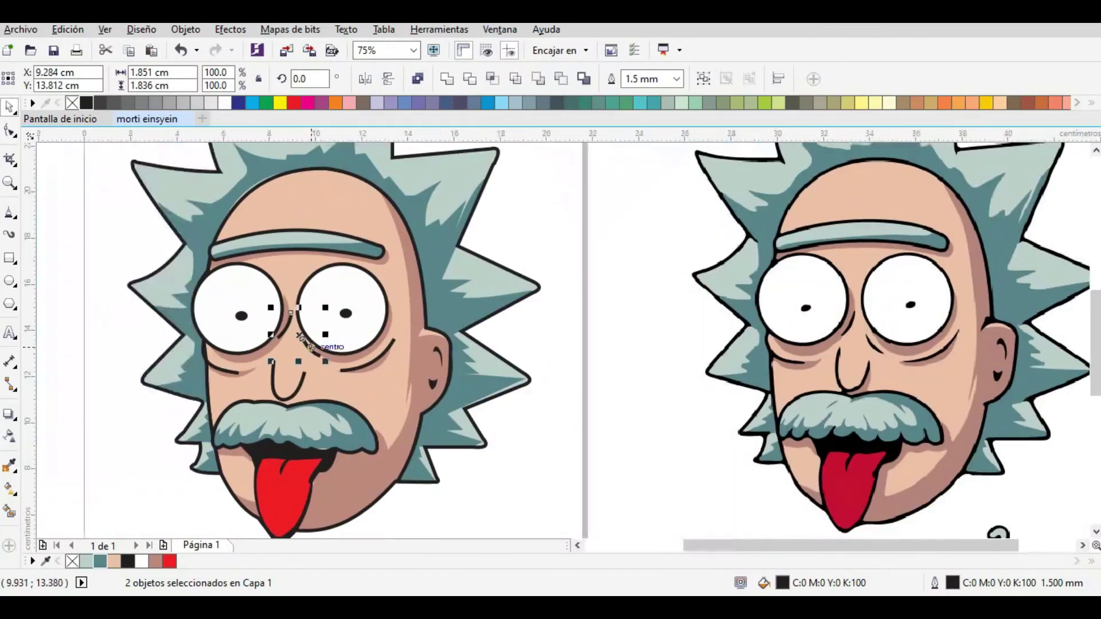
# Delete the reference bitmap beside the page, keeping only the vector drawing.
pyautogui.click(641, 306)
pyautogui.scroll(-1, 640, 306)
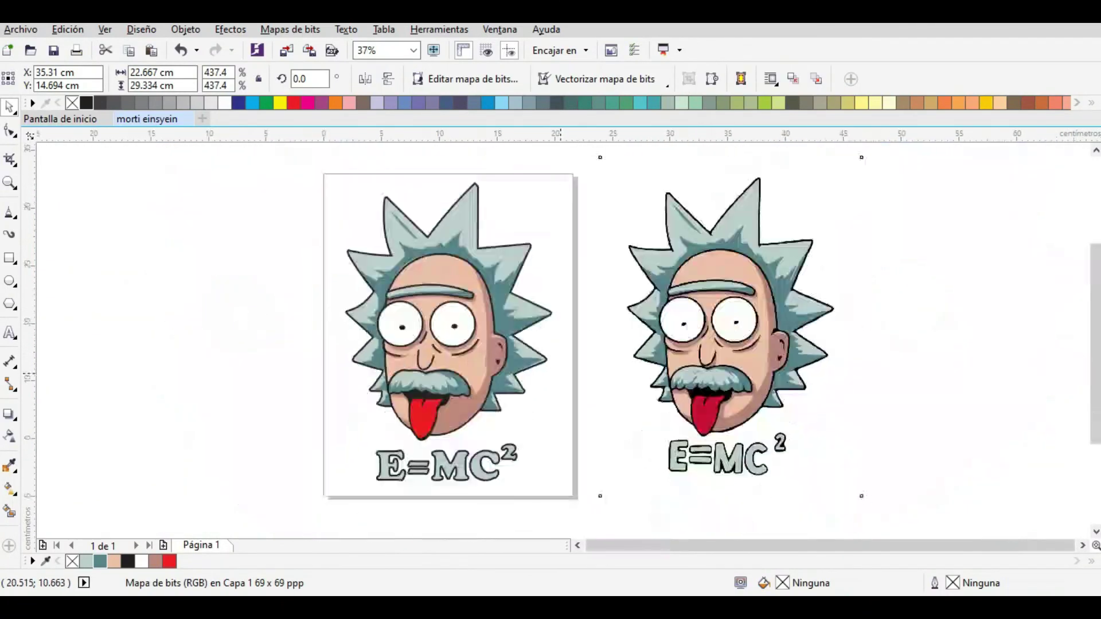
pyautogui.click(422, 460)
pyautogui.rightClick(423, 460)
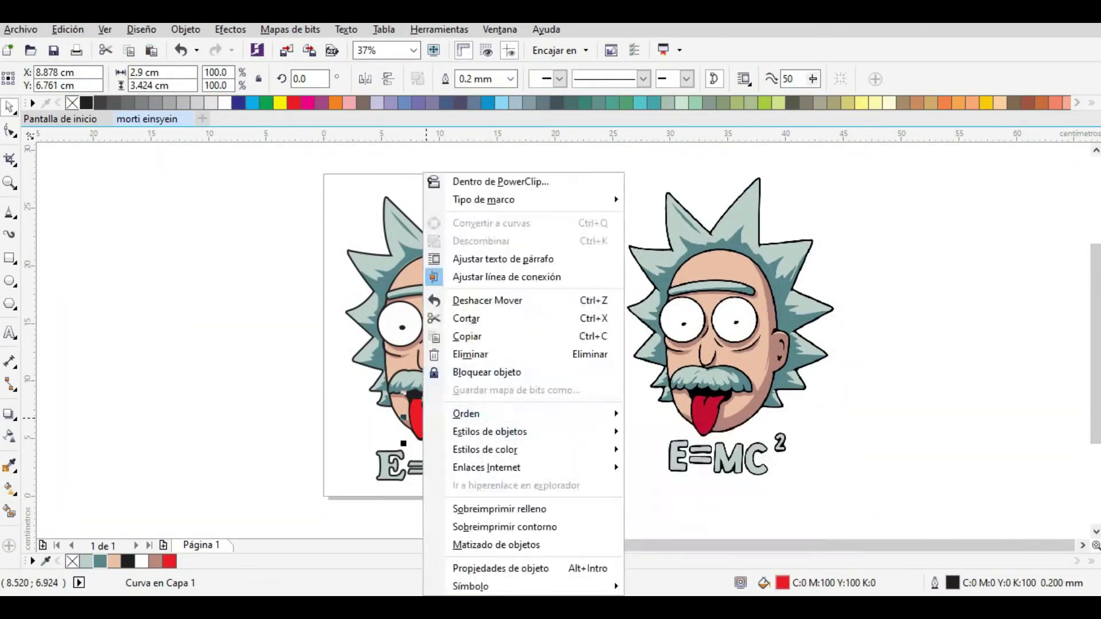
pyautogui.press('Escape')
pyautogui.press('Escape')
pyautogui.press('Delete')
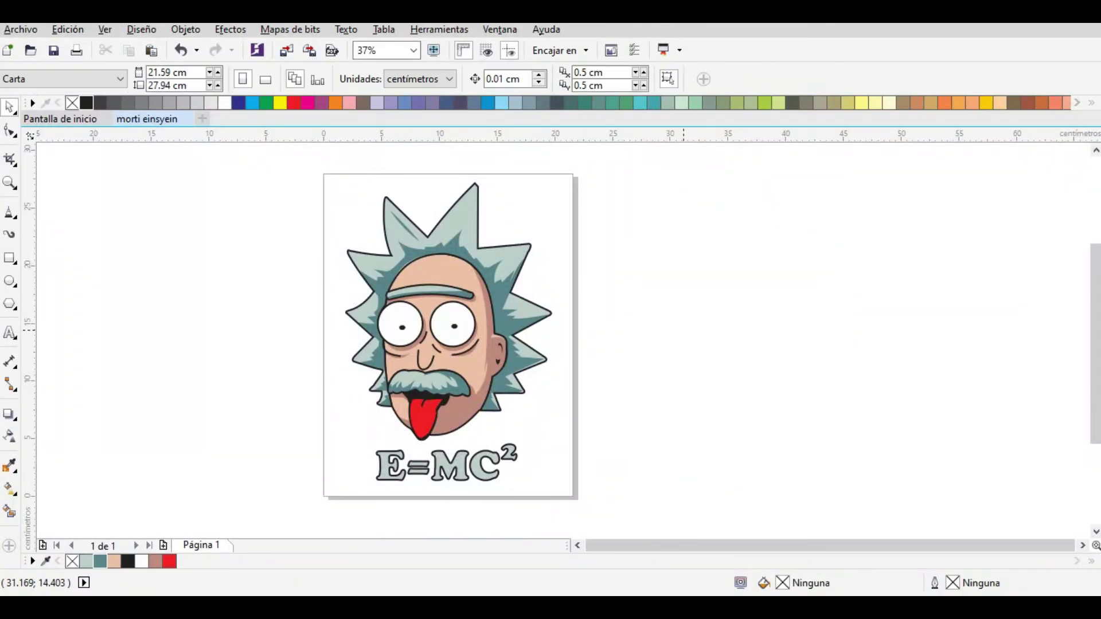
# Curve the blunt tip of the tallest hair spike into a rounded point by reshaping the hair outline.
pyautogui.scroll(5, 499, 172)
pyautogui.click(344, 373)
pyautogui.click(10, 131)
pyautogui.scroll(1, 550, 339)
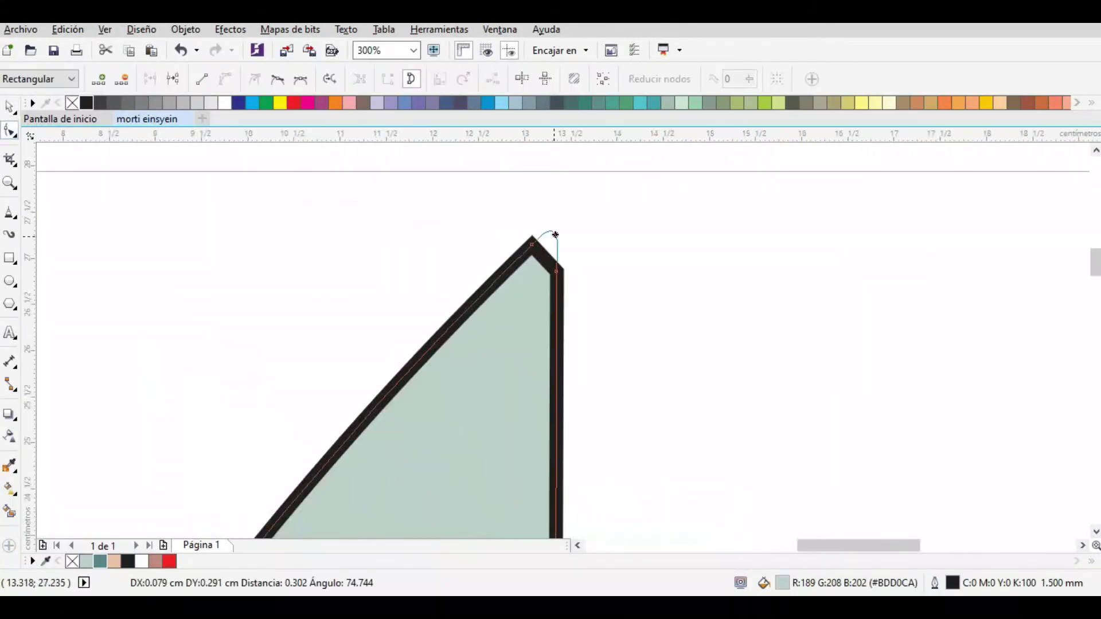
pyautogui.scroll(-3, 551, 338)
pyautogui.scroll(2, 573, 322)
pyautogui.scroll(-1, 355, 390)
pyautogui.press('space')
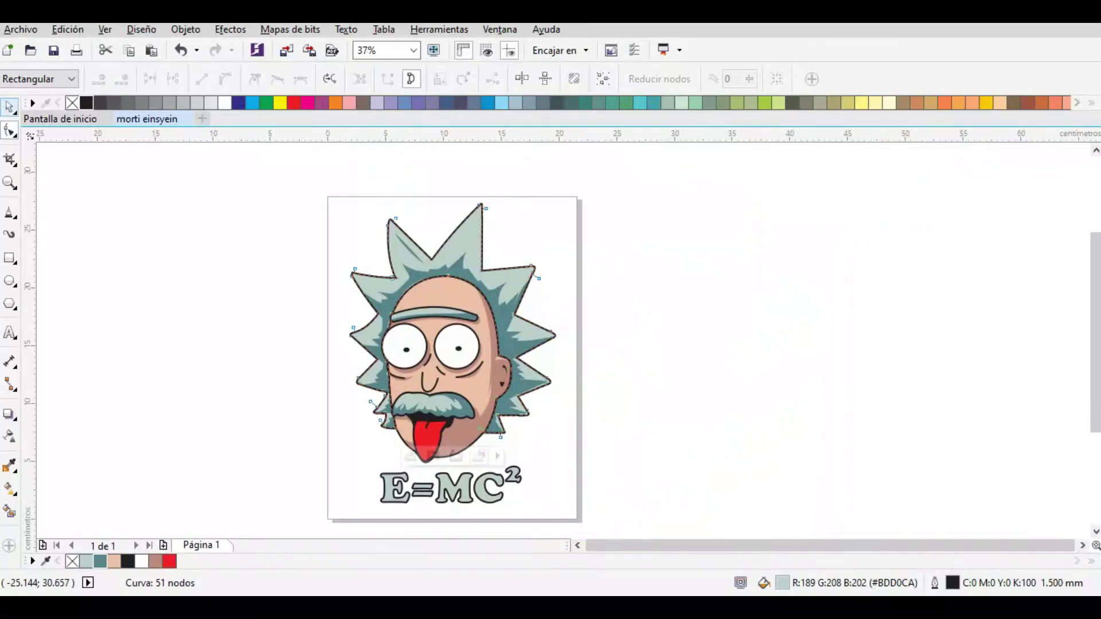